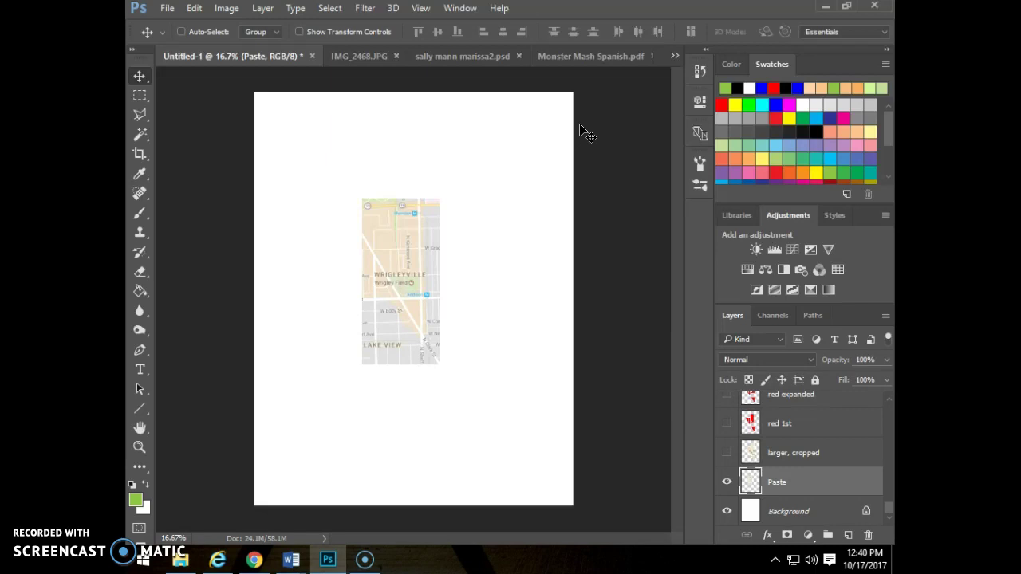
- Switch to Chrome and frame Wrigley Field with the surrounding Wrigleyville streets in Google Maps
click(253, 560)
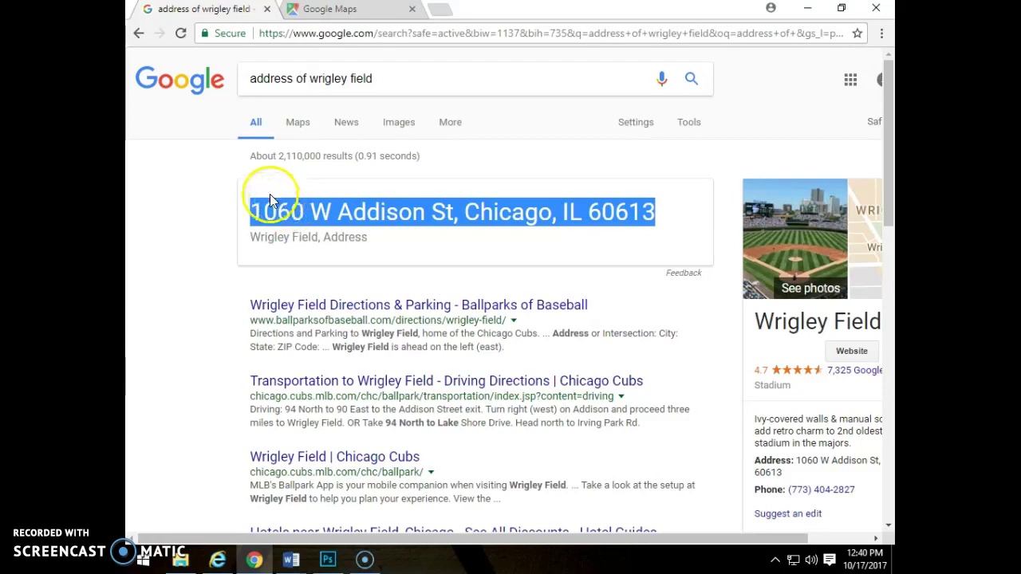
click(323, 10)
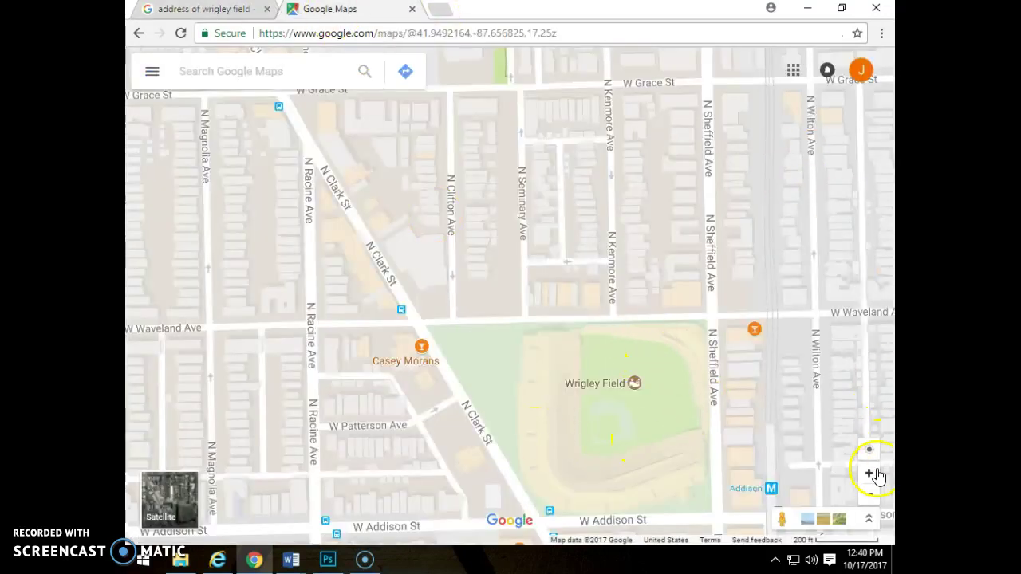
double_click(868, 495)
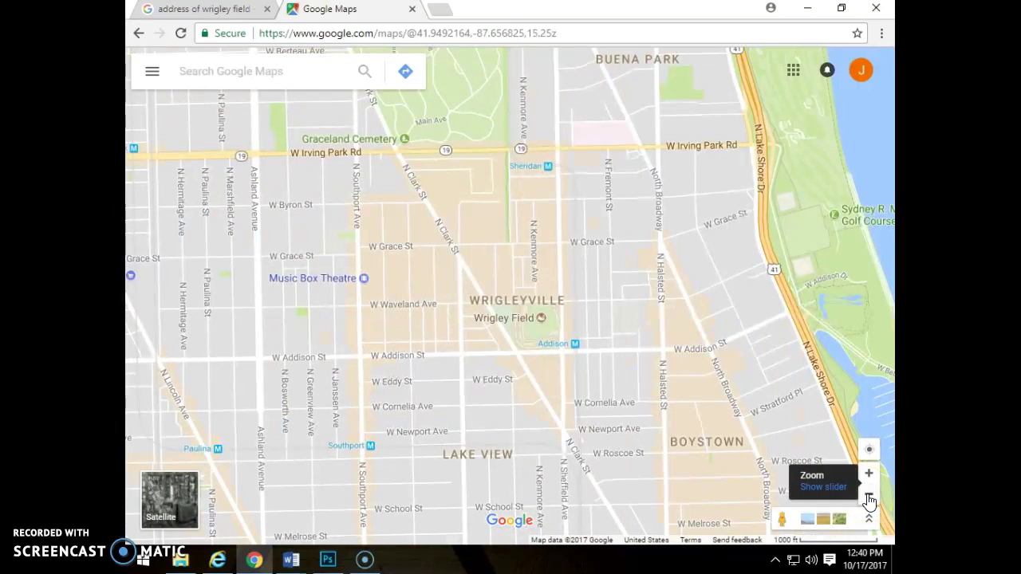
click(869, 495)
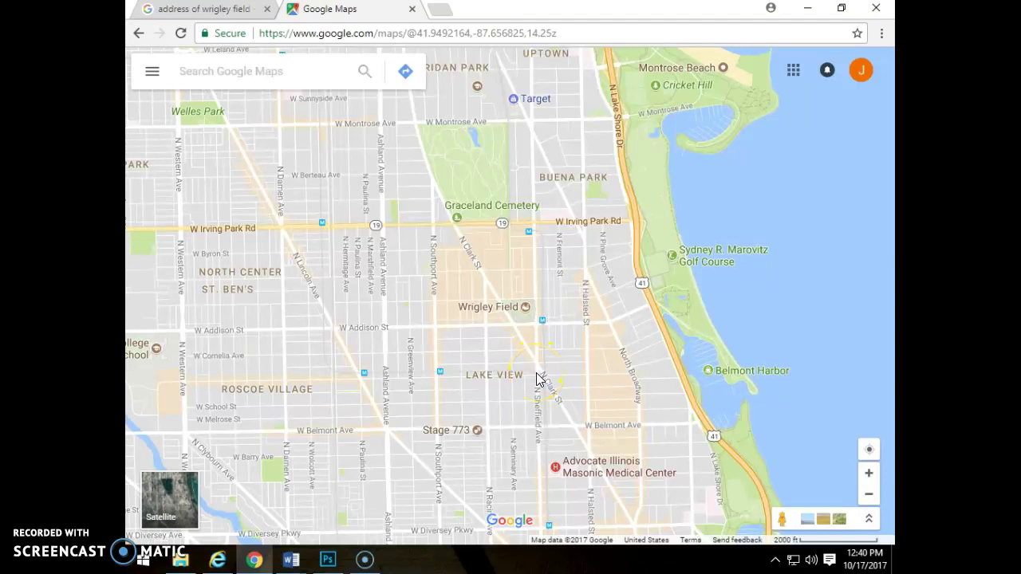
click(869, 473)
click(533, 347)
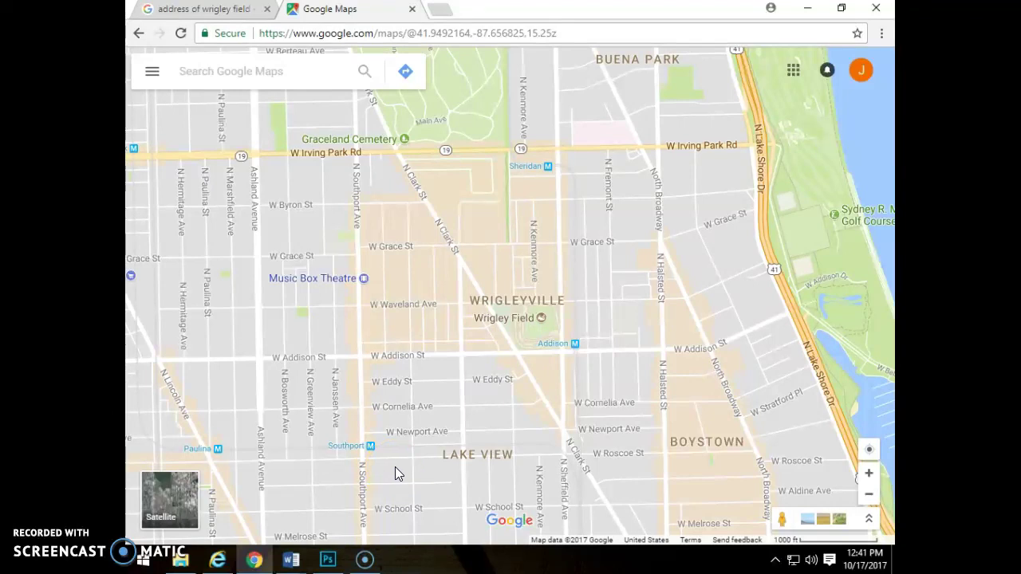
- Switch to Word and examine the full Google Maps screenshot in Document4
click(291, 561)
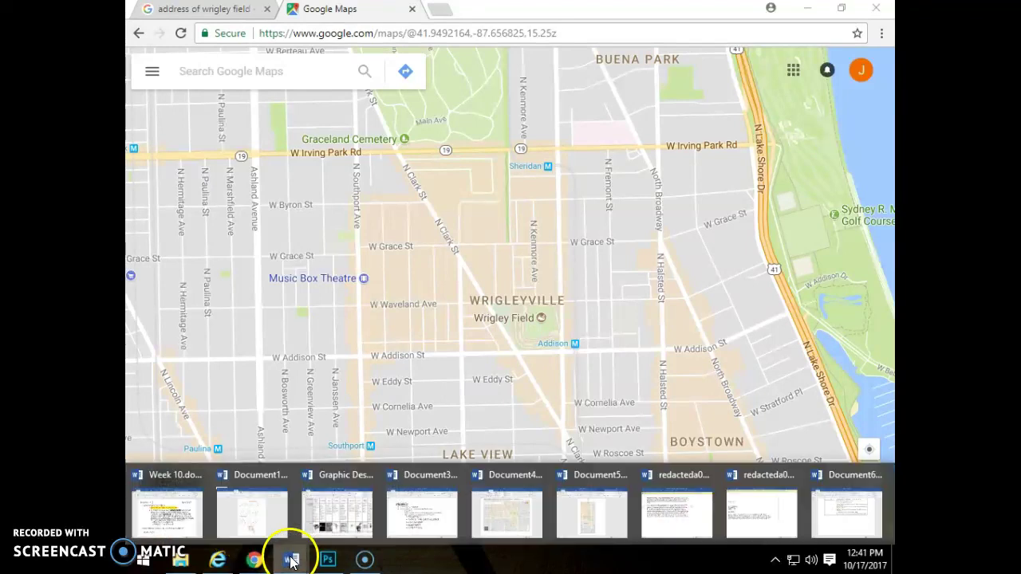
click(511, 522)
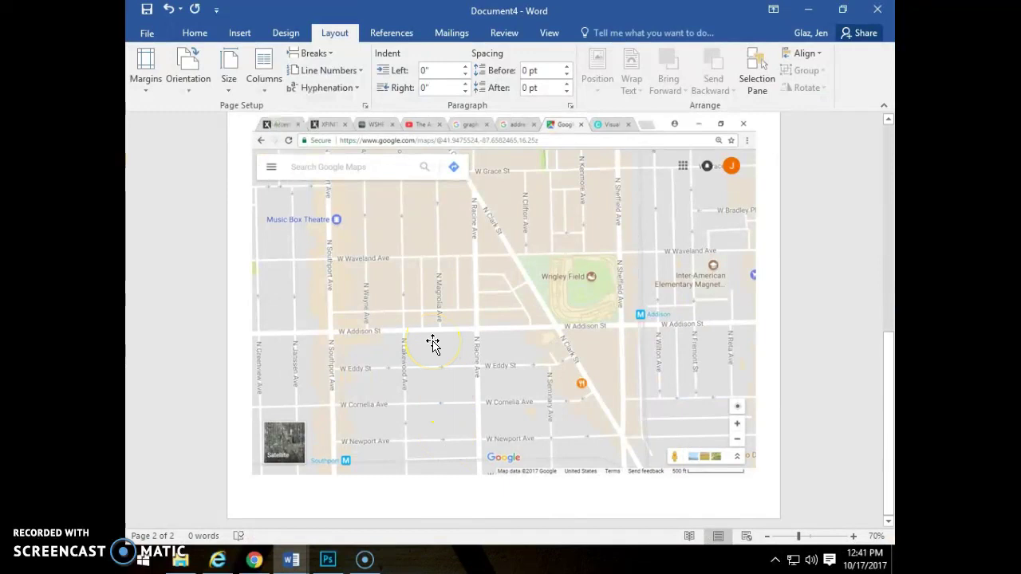
click(397, 336)
click(342, 243)
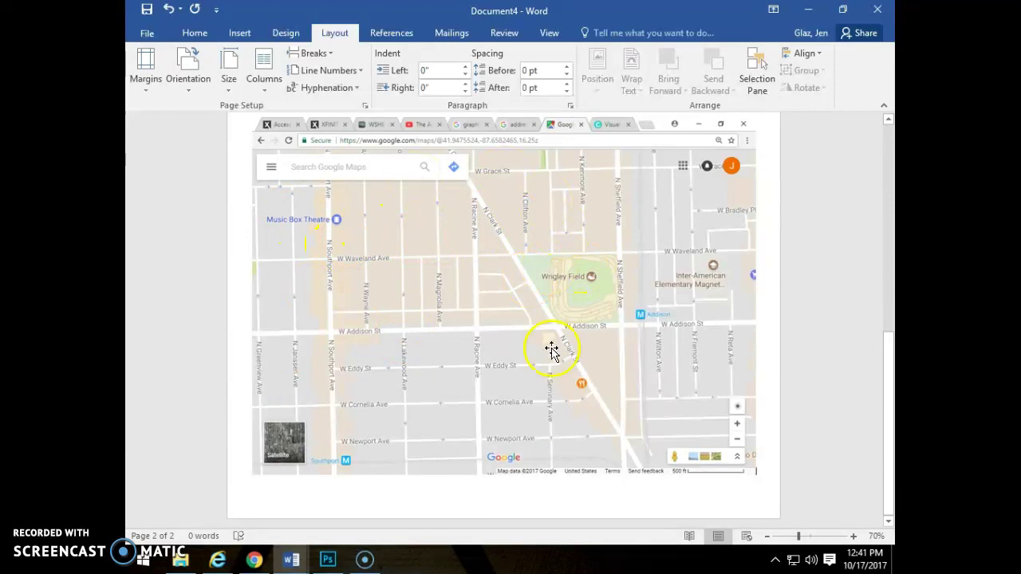
- Bring up Document5 and inspect the crop area of its Wrigleyville map picture, leaving the crop as it is
click(291, 560)
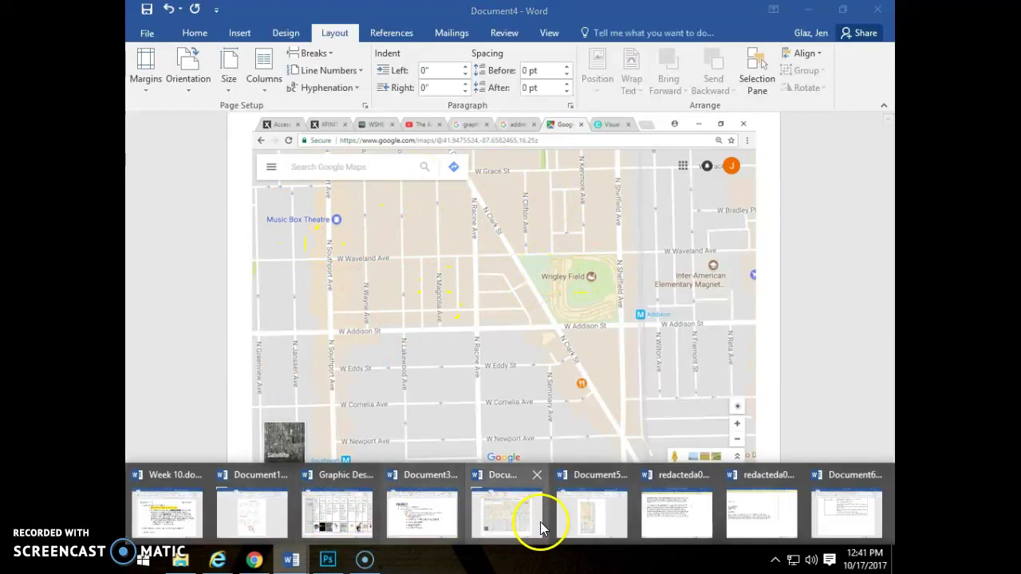
click(567, 523)
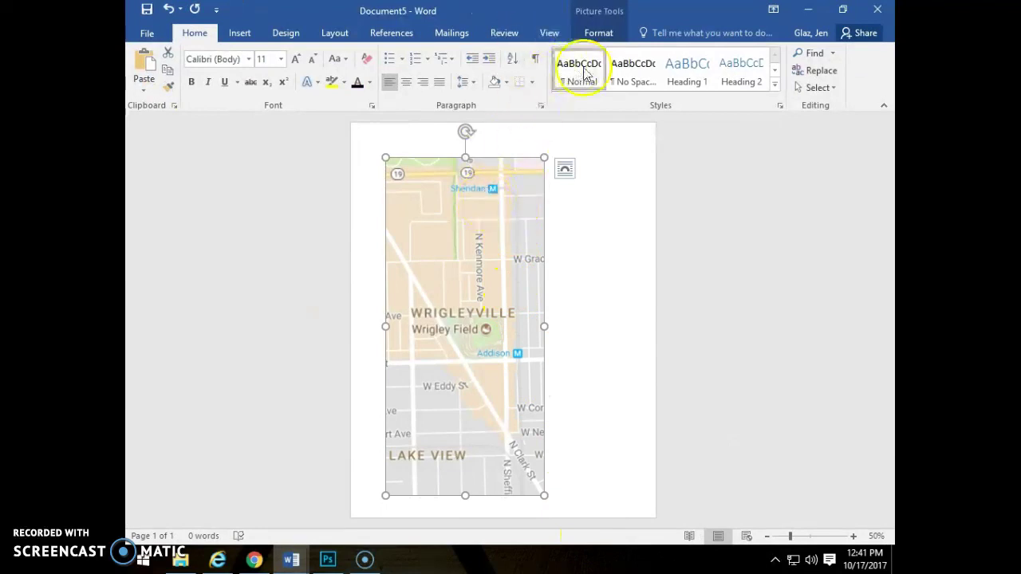
click(594, 36)
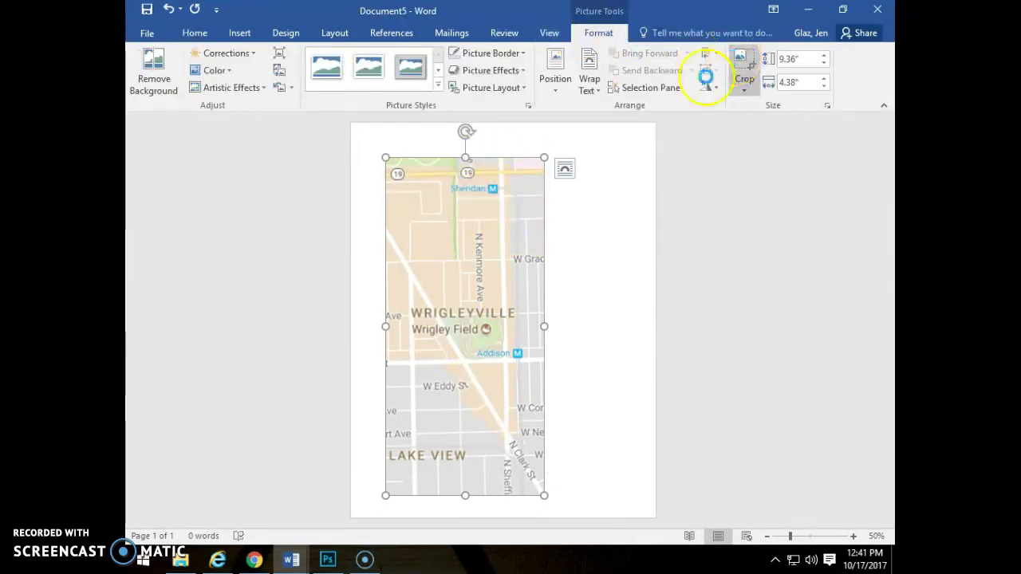
click(743, 63)
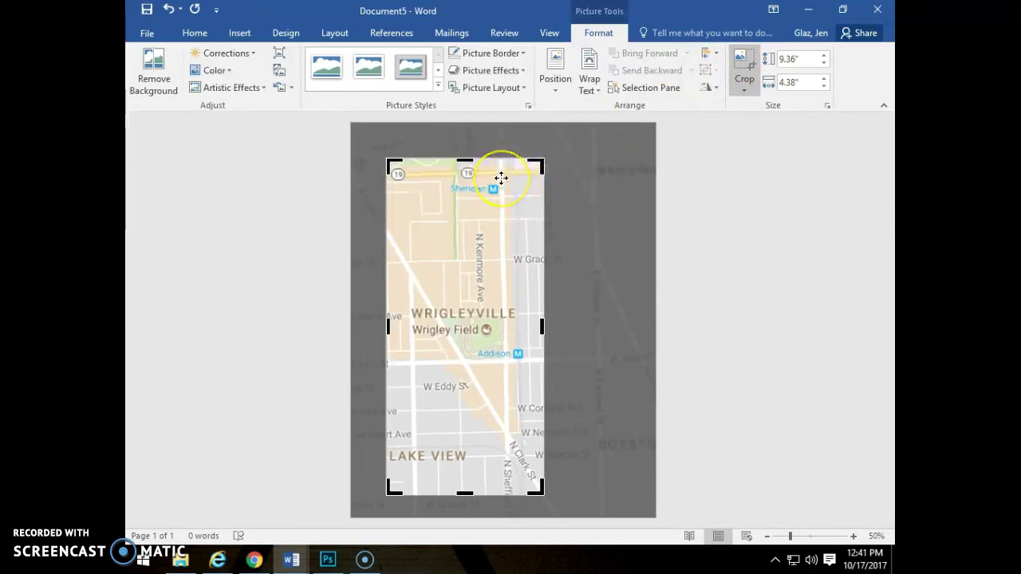
click(732, 164)
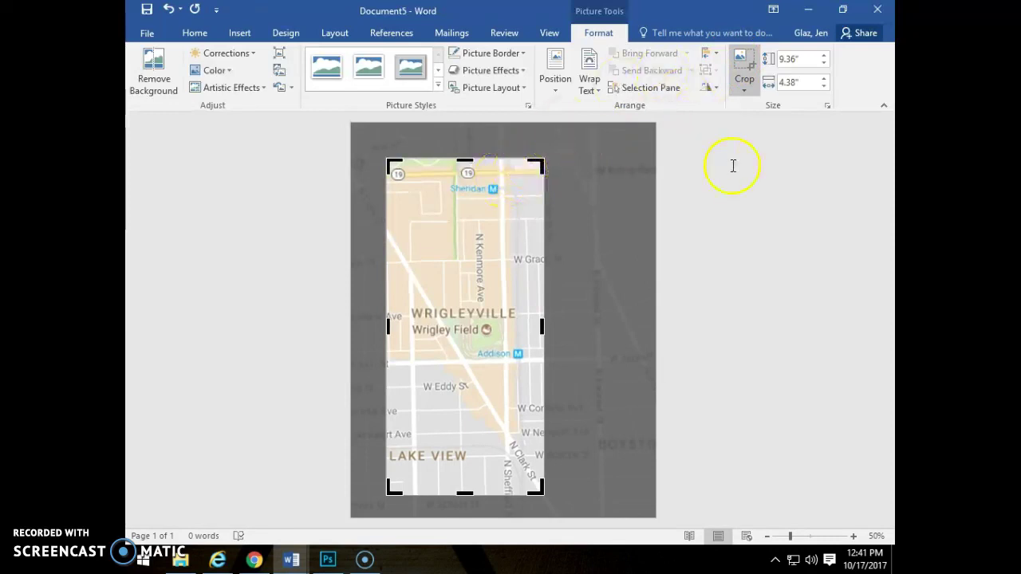
click(497, 406)
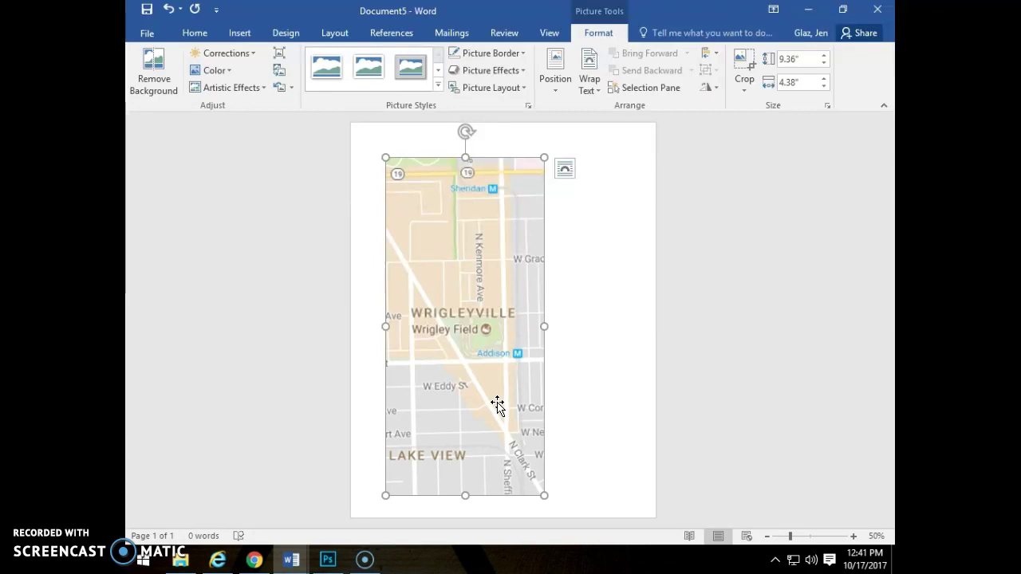
- Copy the cropped Wrigleyville map picture and switch to Photoshop
right_click(503, 403)
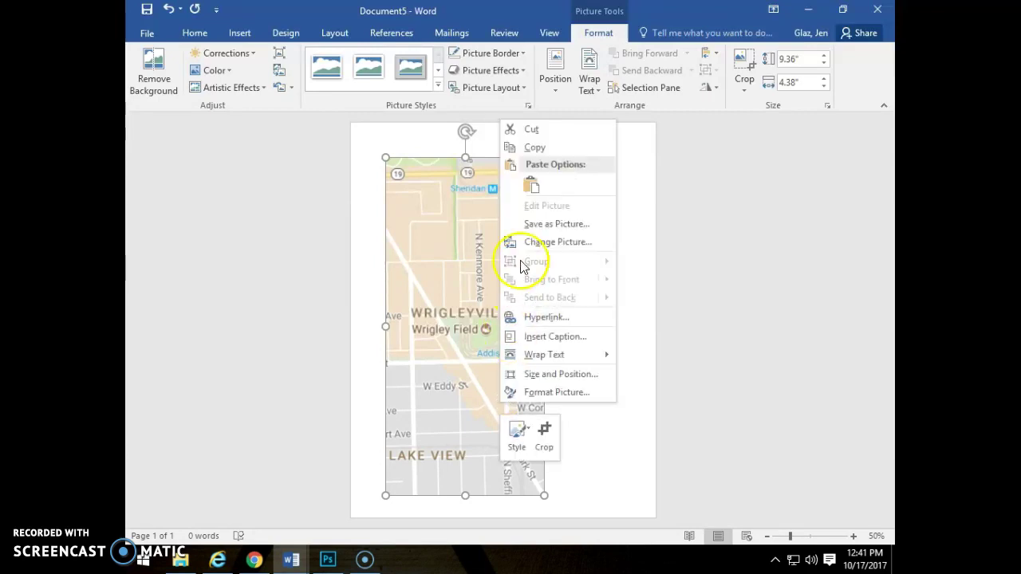
click(533, 147)
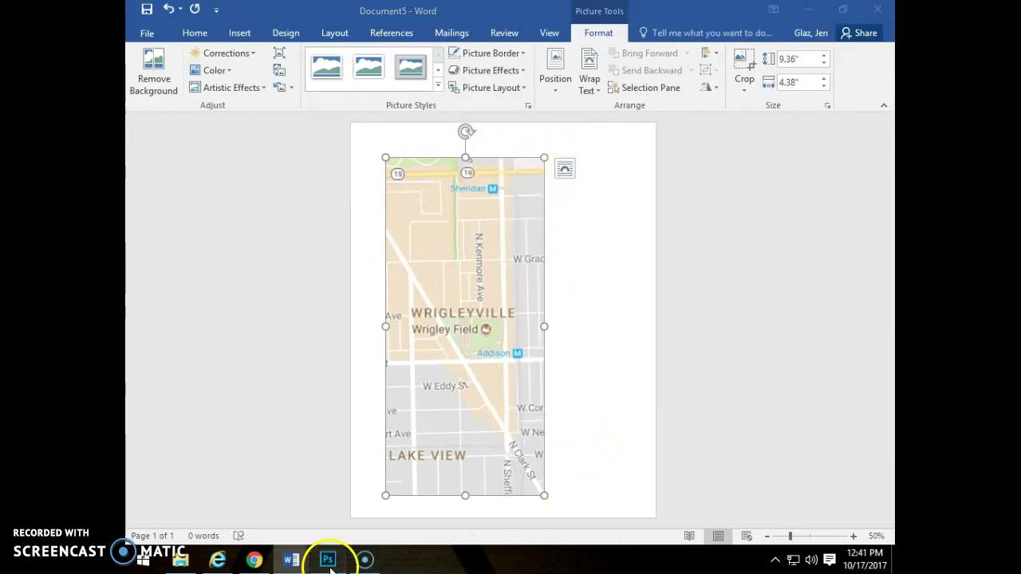
click(327, 559)
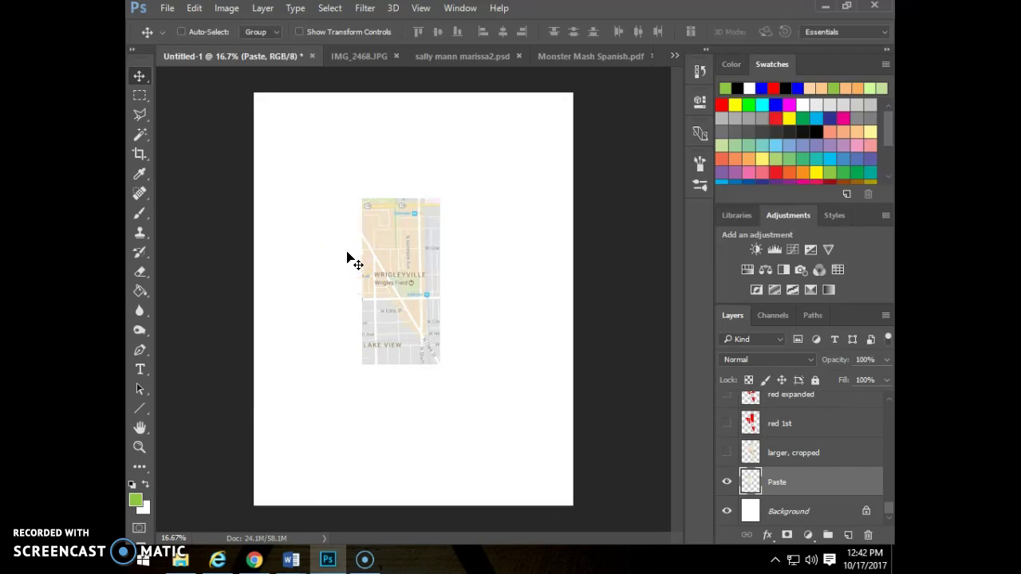
- Preview the "larger, cropped" layer in place of the Paste layer, then restore both layers' visibility
click(726, 452)
click(727, 482)
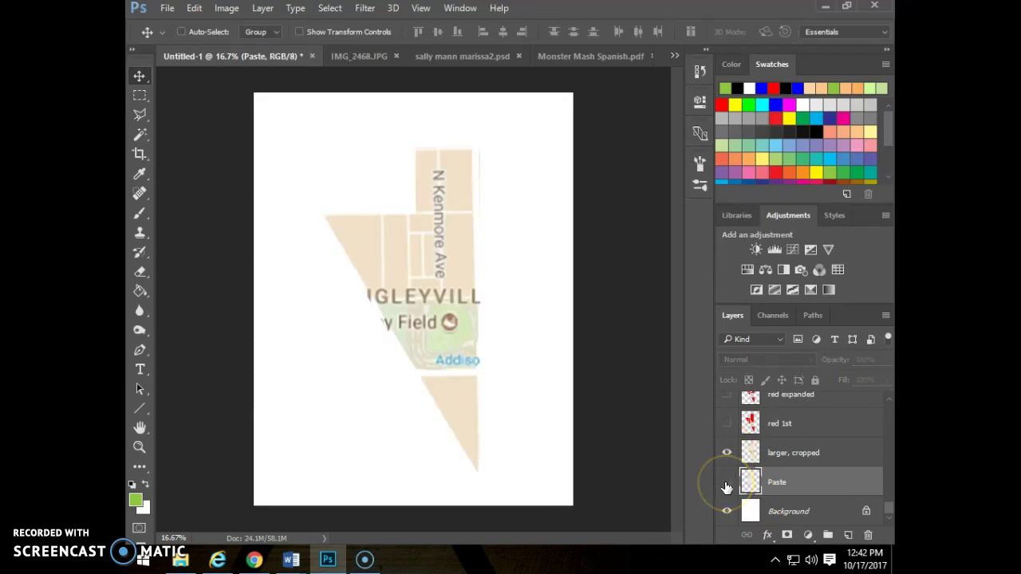
click(724, 454)
click(728, 482)
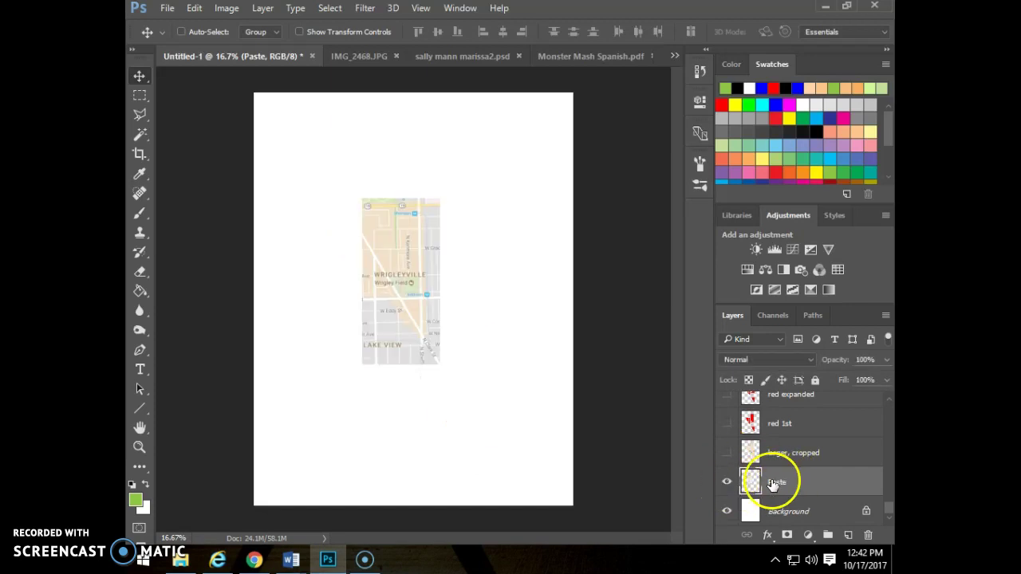
- Duplicate the Paste layer and hide the original
key(ctrl+j)
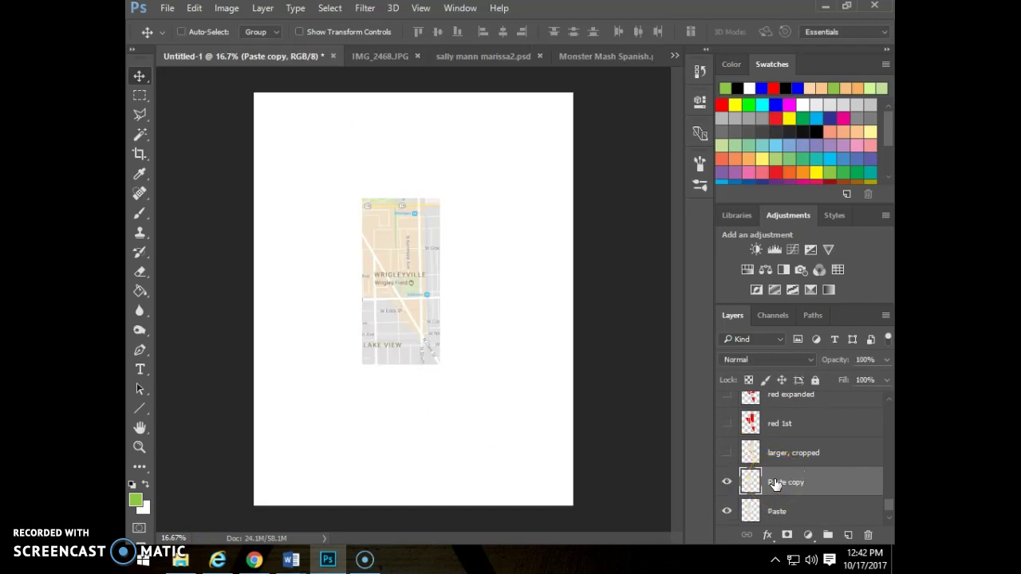
click(727, 512)
- Try a small freehand Lasso selection on the blank canvas beside the map and deselect it
click(140, 116)
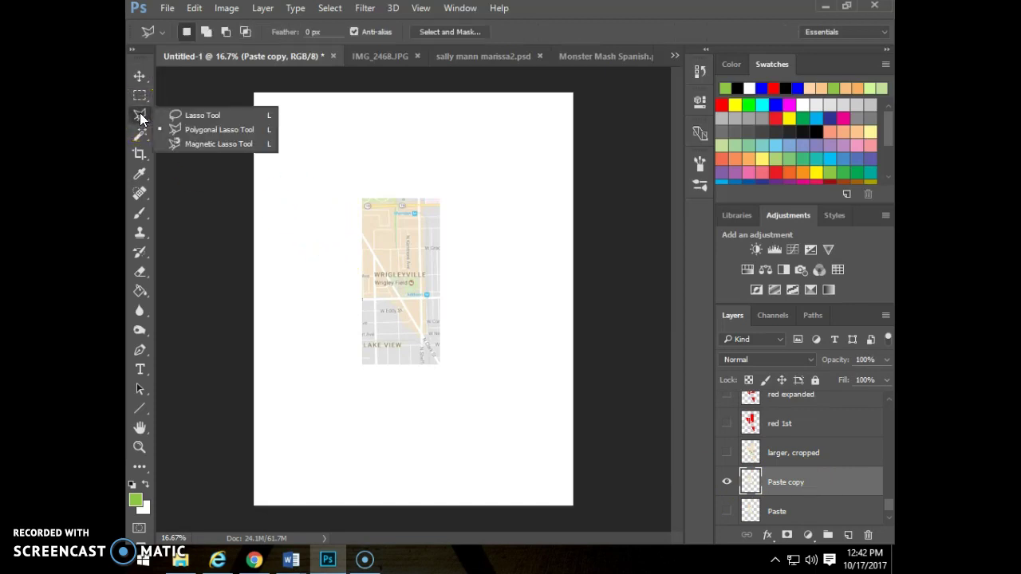
click(198, 126)
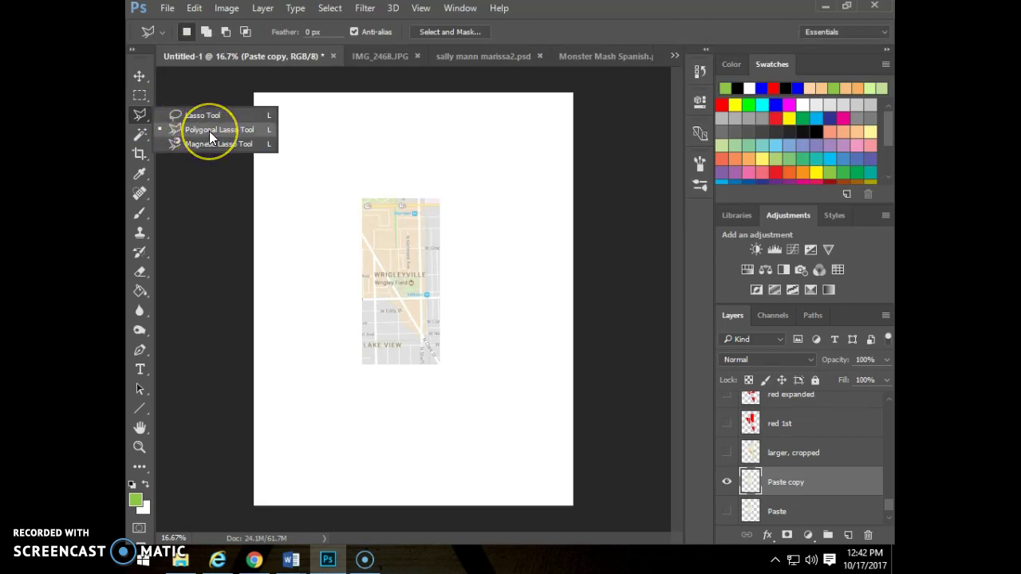
click(205, 115)
mouse_move(281, 152)
mouse_down()
mouse_move(308, 210)
mouse_move(308, 176)
mouse_move(319, 166)
mouse_up()
click(318, 177)
- Select the map area southwest of Clark Street with the Polygonal Lasso and delete it from the Paste copy layer
click(142, 114)
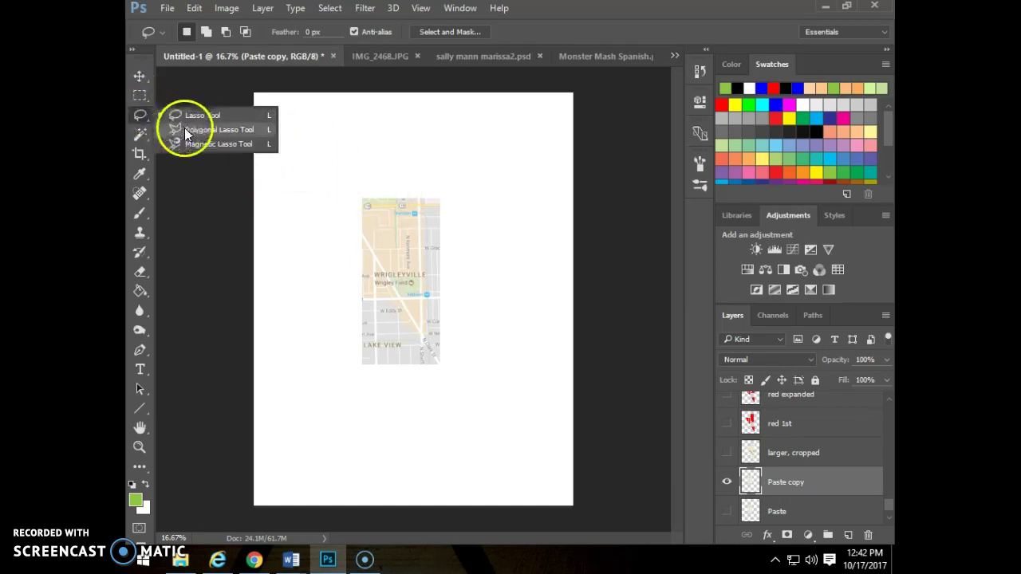
click(184, 129)
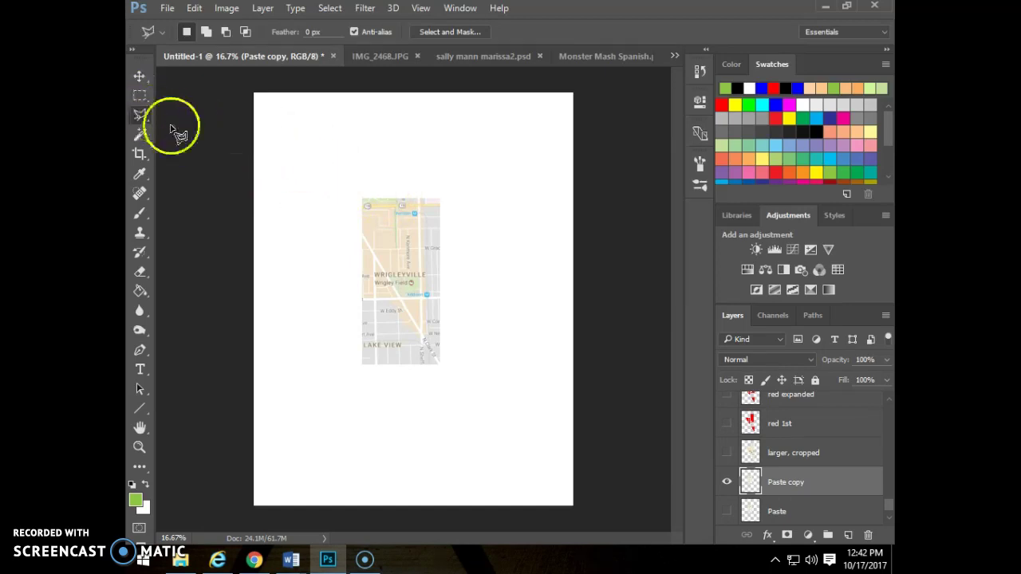
click(361, 233)
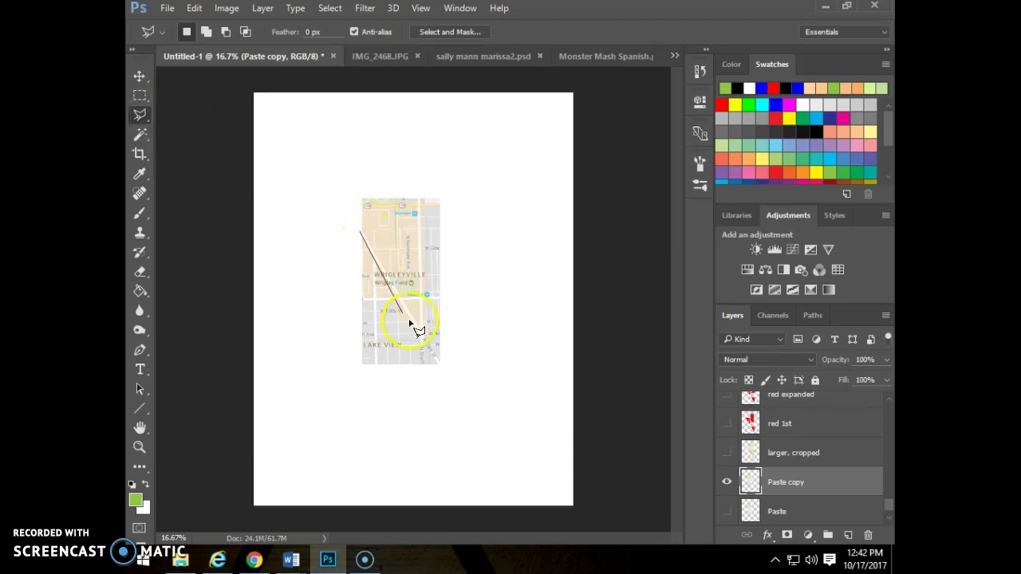
click(441, 368)
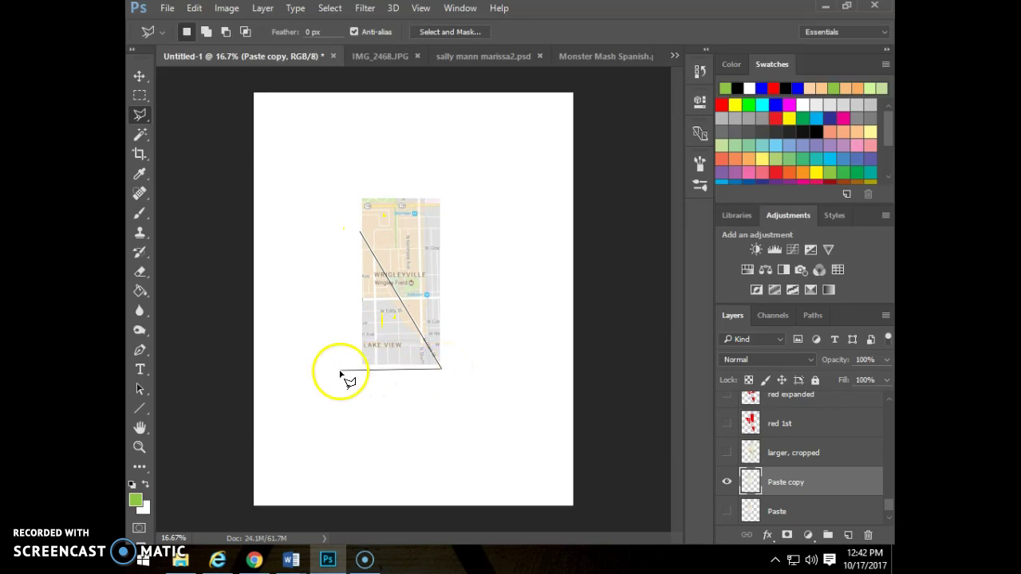
click(353, 369)
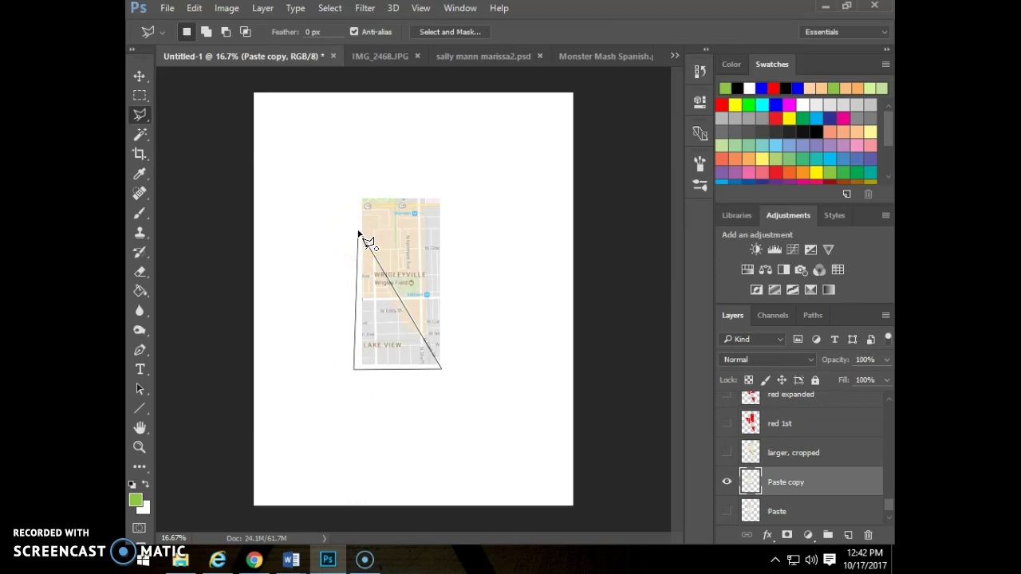
click(359, 233)
key(Delete)
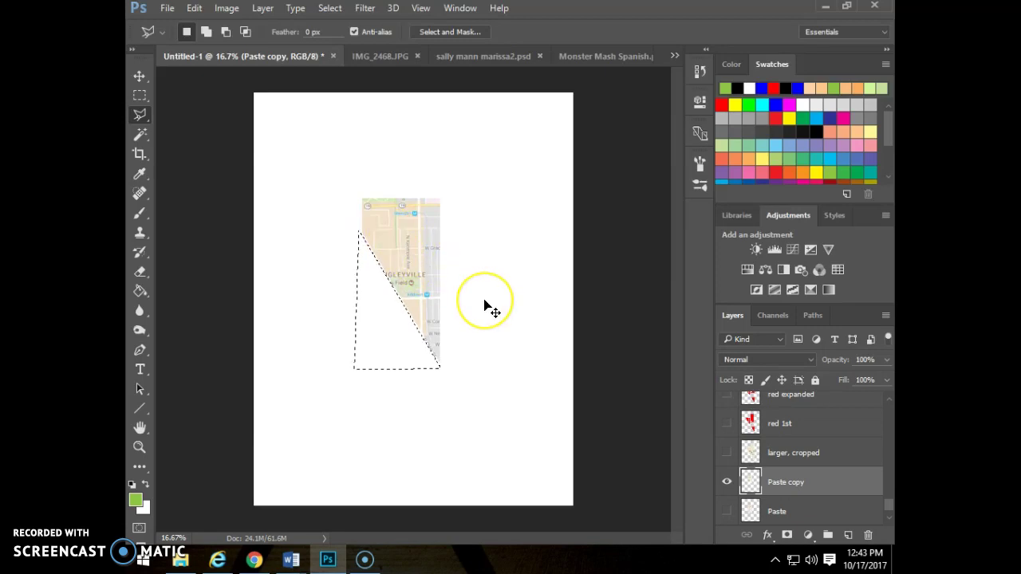
- Clear the selection, outline the map's upper part in a stepped shape around N Kenmore Ave with the Polygonal Lasso, and delete it
key(ctrl+plus)
key(ctrl+plus)
mouse_move(484, 304)
mouse_down()
mouse_move(449, 335)
mouse_move(447, 154)
mouse_move(462, 149)
mouse_move(449, 198)
mouse_move(433, 96)
mouse_move(420, 199)
mouse_move(447, 227)
mouse_move(412, 257)
mouse_move(417, 216)
mouse_move(343, 208)
mouse_move(417, 168)
mouse_move(407, 164)
mouse_move(390, 164)
mouse_move(391, 187)
mouse_move(397, 167)
mouse_move(333, 192)
mouse_up()
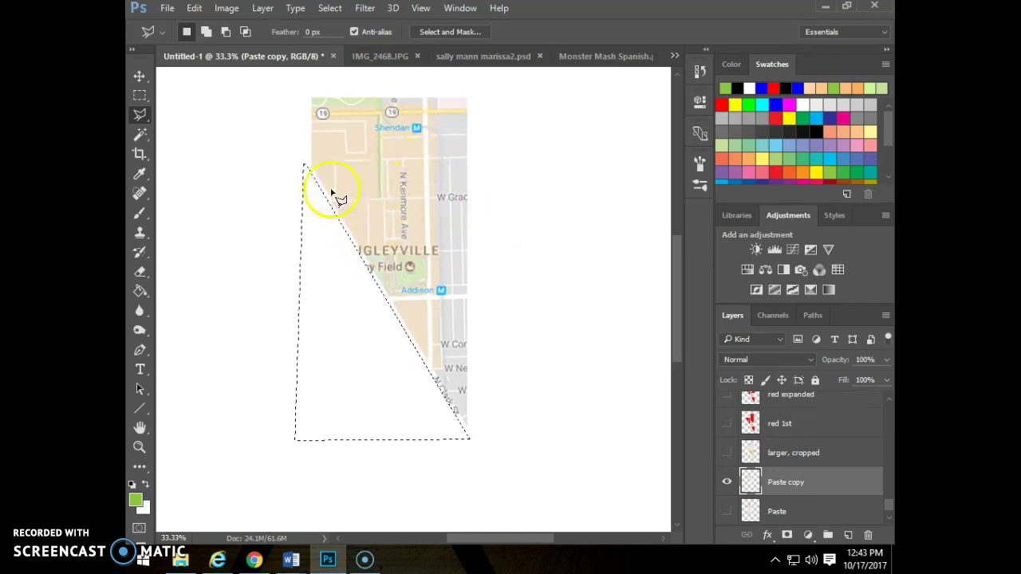
key(Delete)
click(328, 200)
click(389, 199)
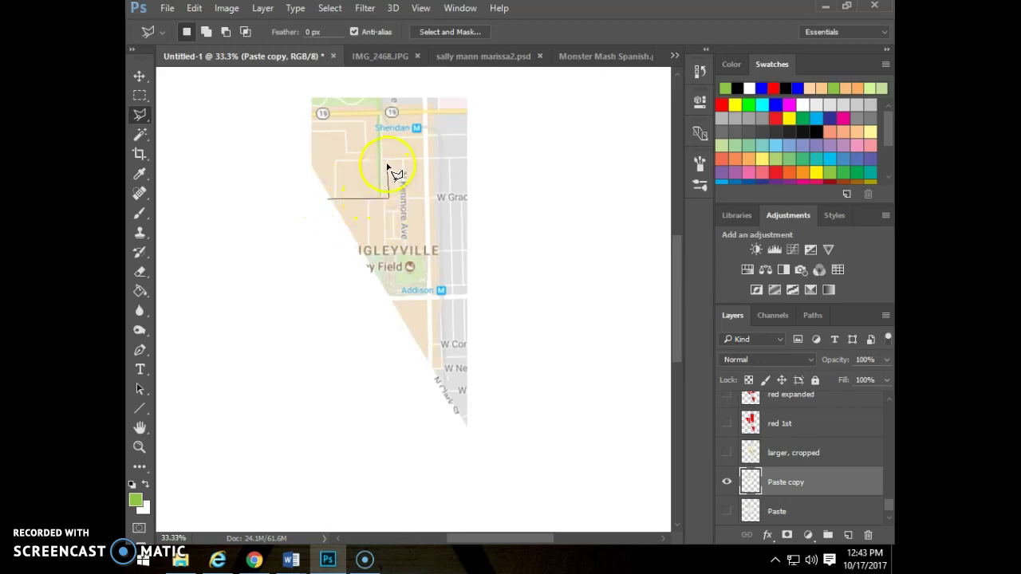
click(484, 157)
click(480, 82)
click(307, 85)
click(291, 170)
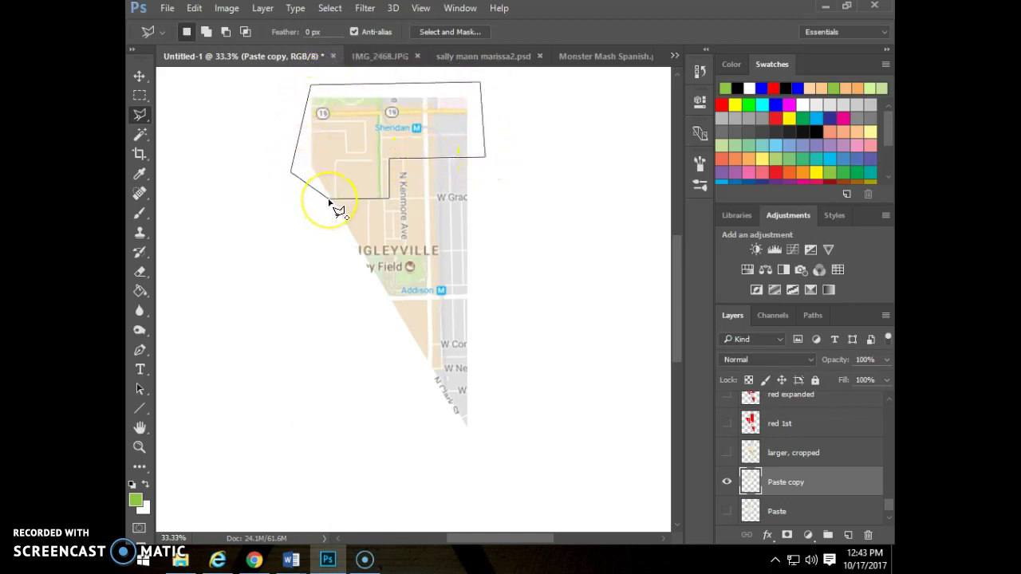
click(329, 201)
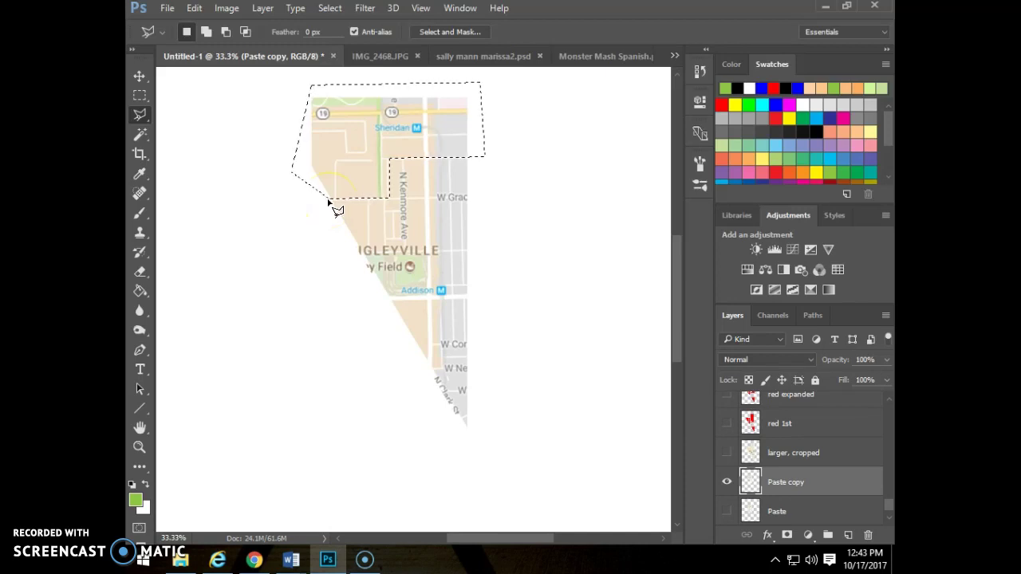
key(Delete)
- Select the map strip east of the thick vertical street beside Wrigley Field with the Polygonal Lasso, delete it and deselect
click(427, 156)
click(431, 383)
click(478, 462)
click(477, 137)
click(427, 155)
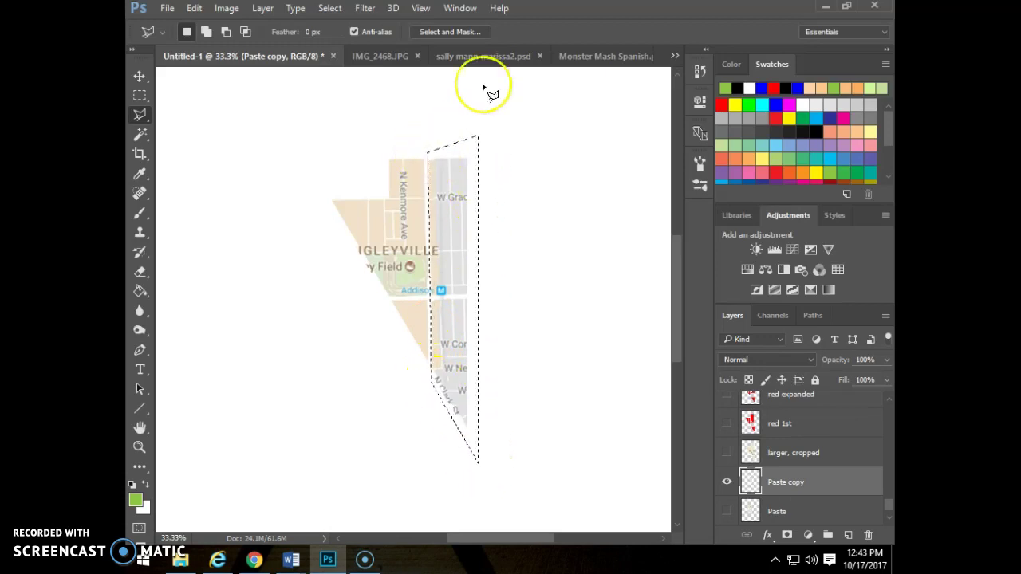
key(Delete)
key(ctrl+d)
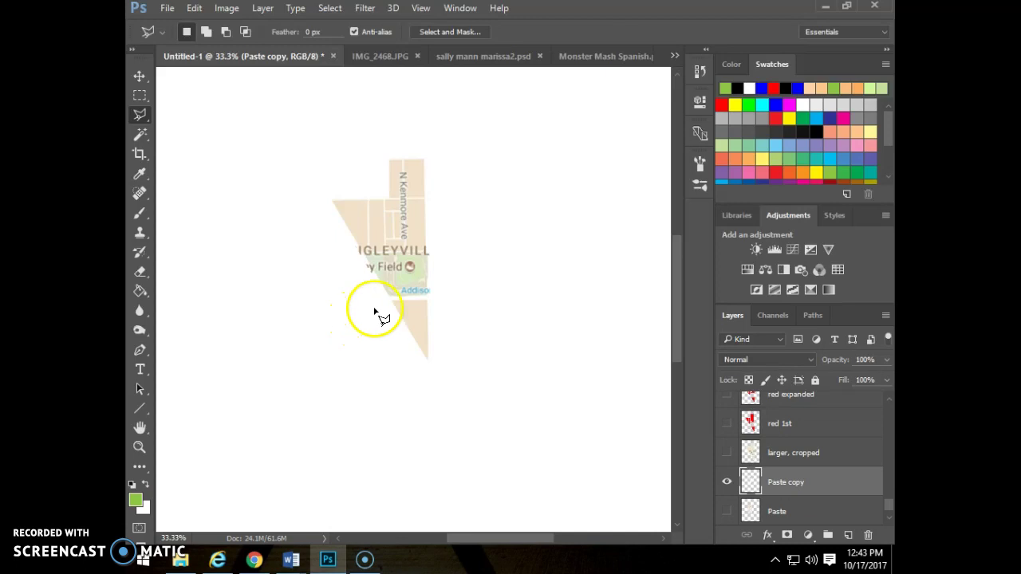
key(ctrl+minus)
key(ctrl+minus)
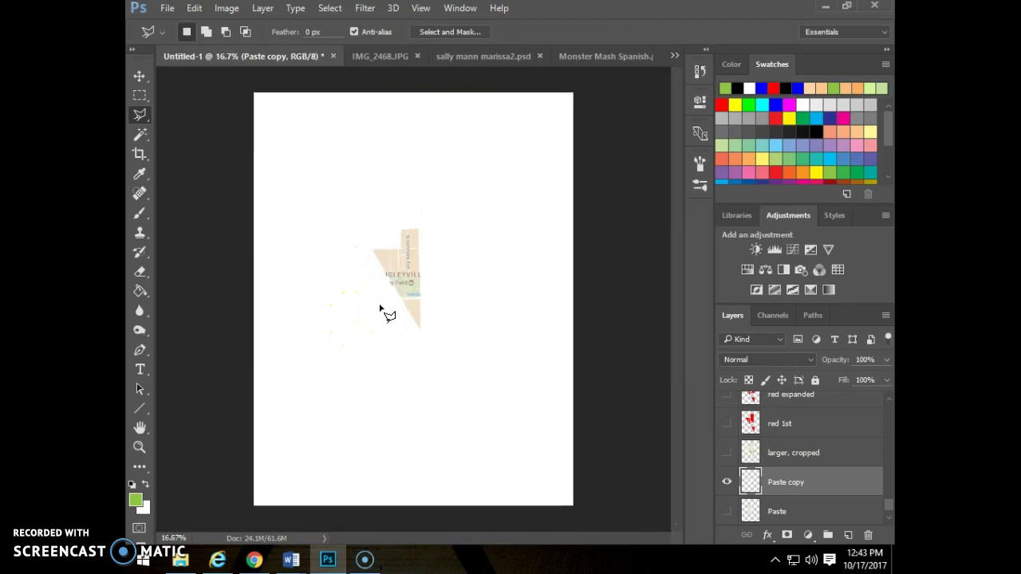
- Enlarge the cut-out map on the Paste copy layer proportionally to about 352% with Free Transform so it nearly fills the page height
key(ctrl+t)
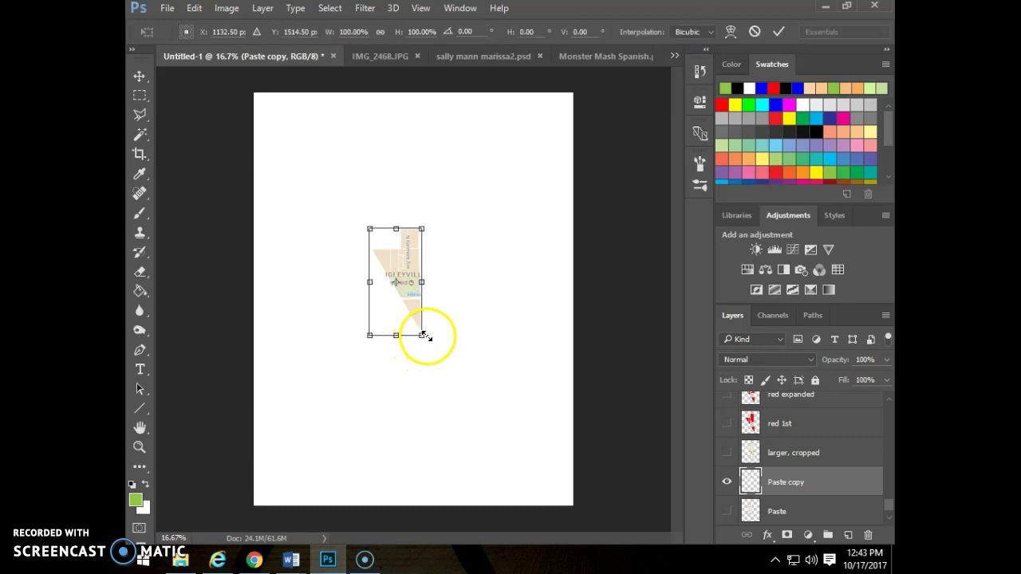
drag(423, 335, 462, 433)
drag(368, 229, 310, 107)
drag(475, 454, 489, 492)
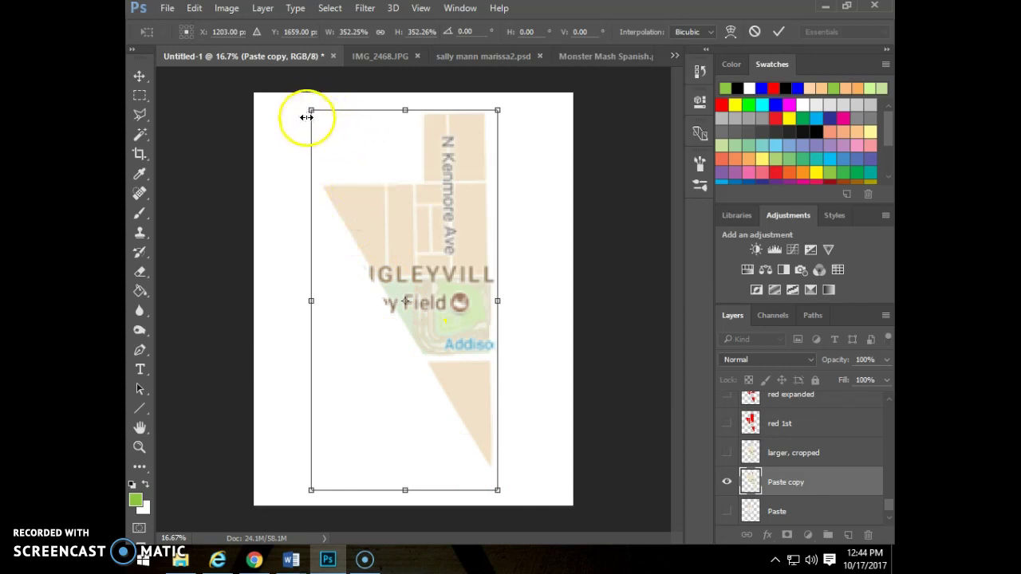
key(Return)
- Try stretching the map out of proportion to about 124% width and 96% height, try a proportional resize, and cancel the transform
key(l)
key(ctrl+t)
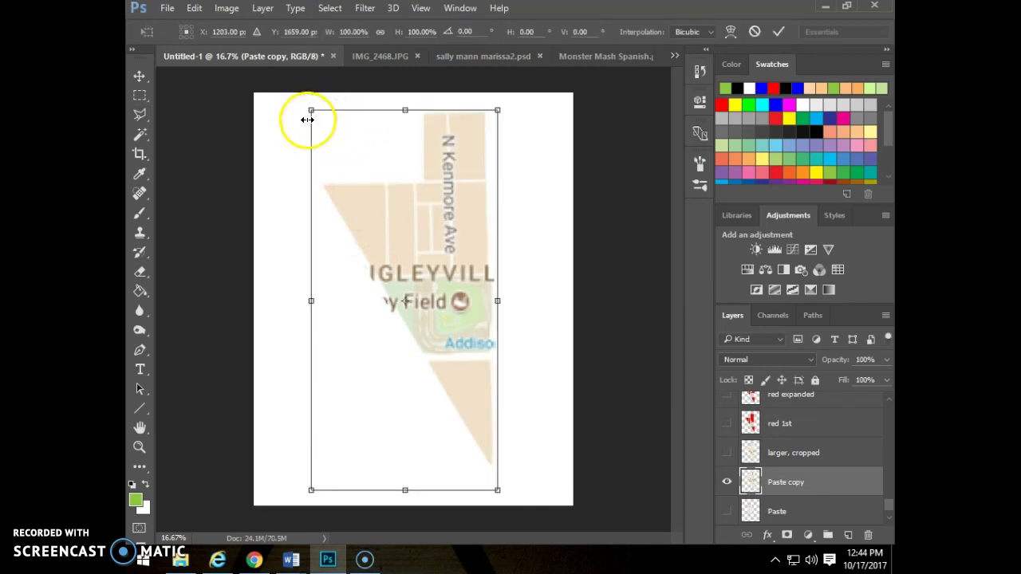
drag(310, 106, 267, 129)
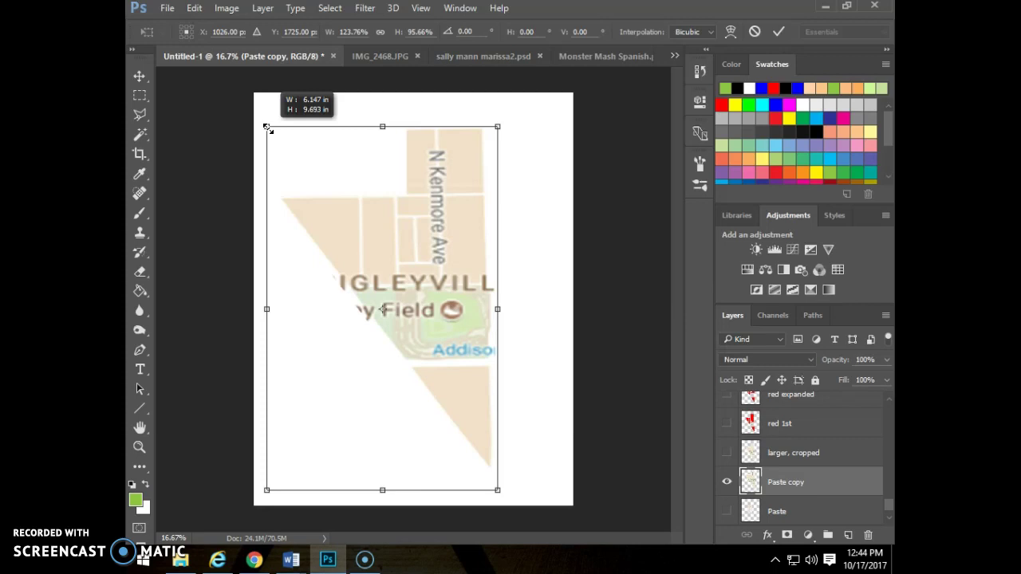
drag(267, 129, 313, 184)
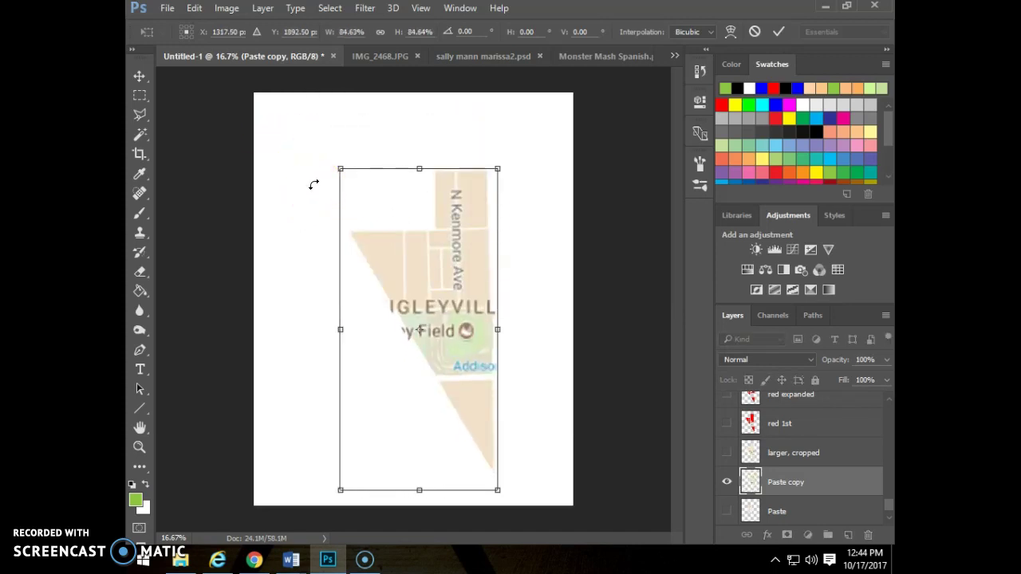
key(Escape)
key(l)
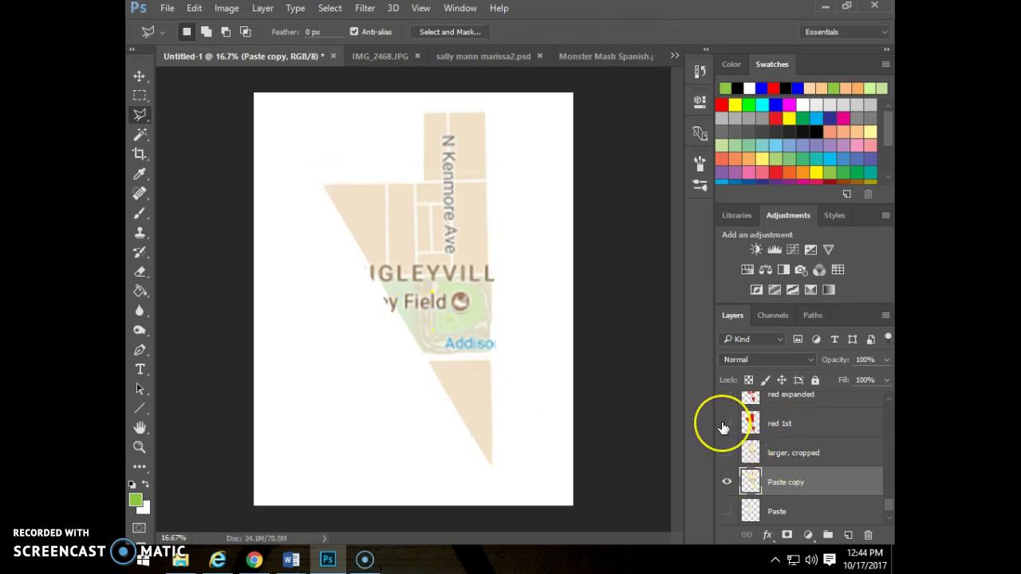
- Show the red 1st and larger, cropped layers and hide the Paste copy layer
click(723, 426)
click(727, 482)
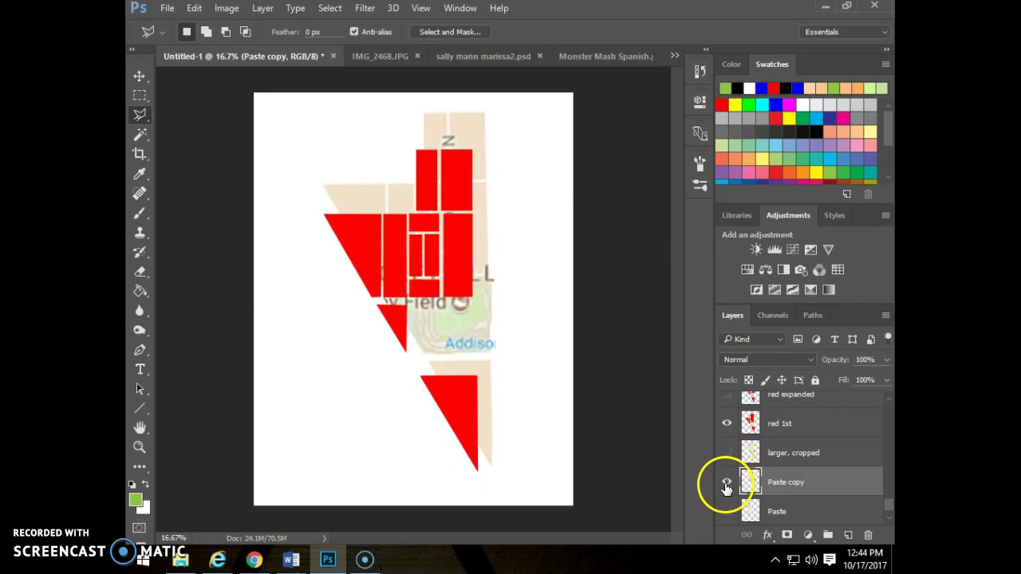
click(726, 452)
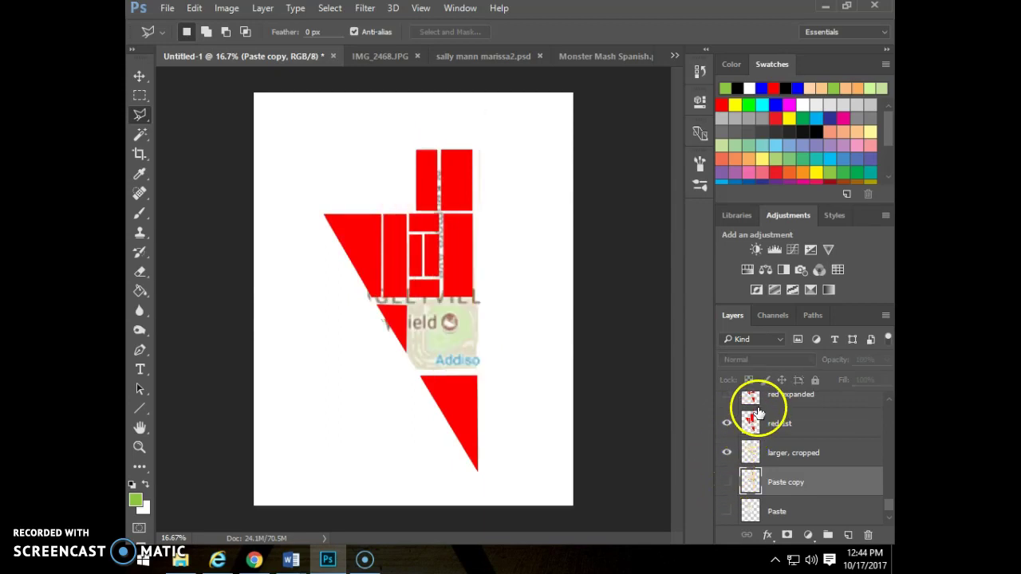
- Create a new empty layer directly above the larger, cropped layer and make it active
click(785, 428)
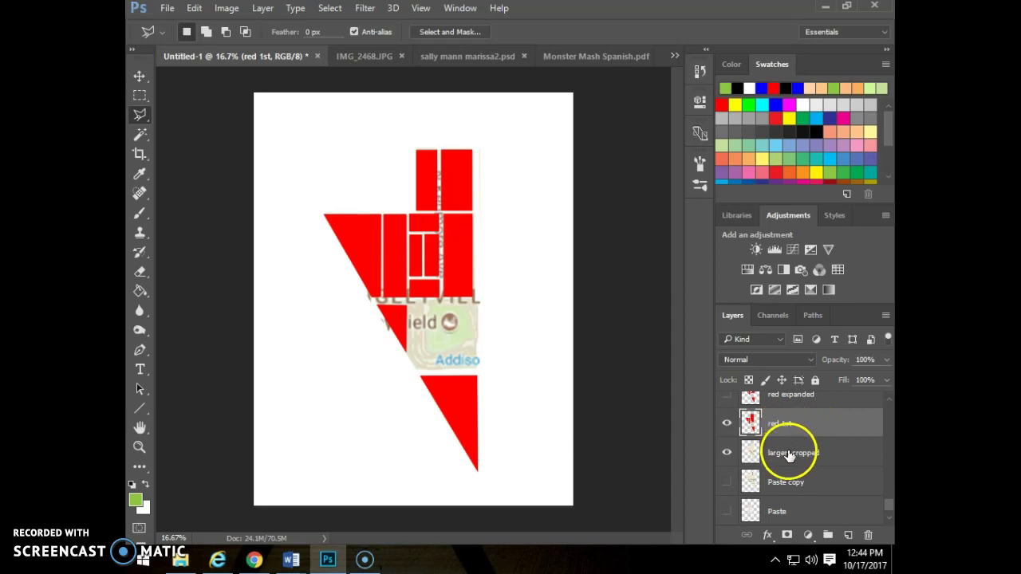
click(791, 461)
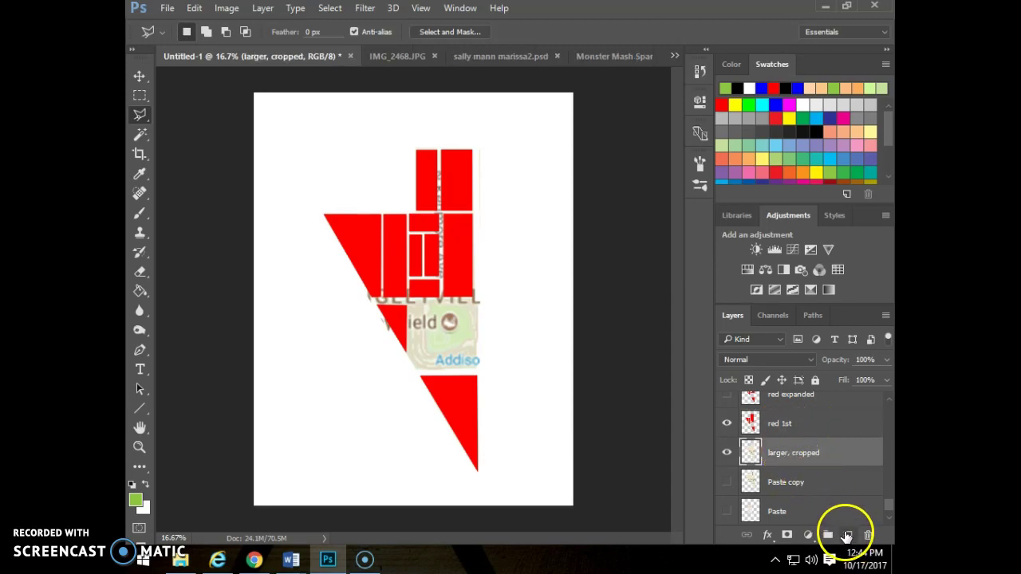
click(850, 534)
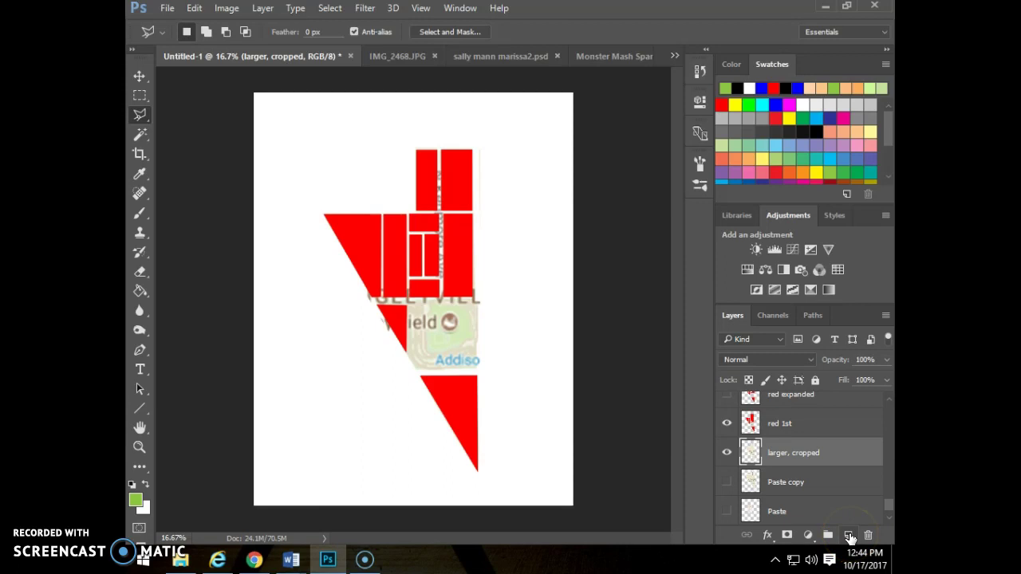
click(786, 453)
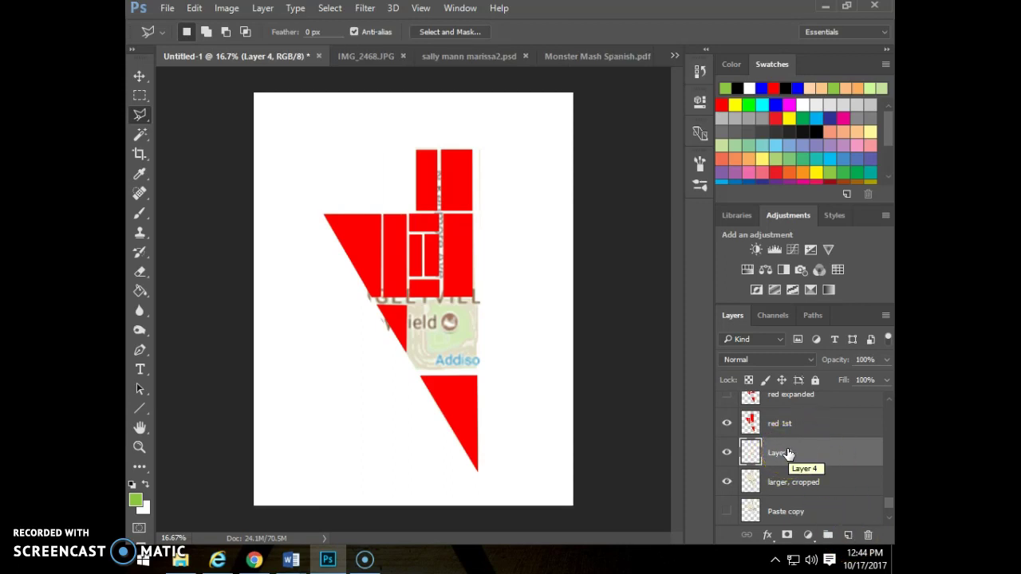
click(780, 483)
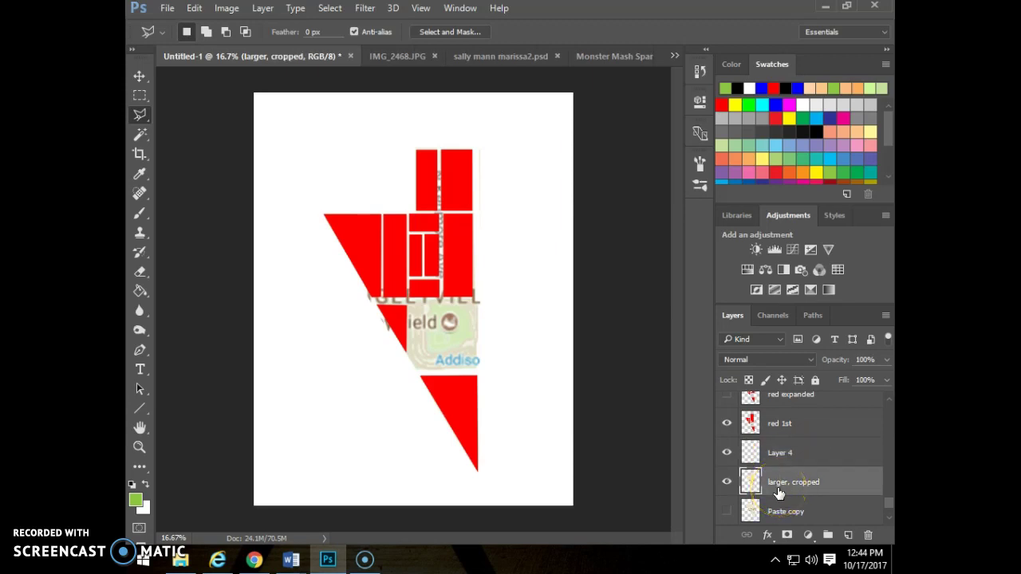
click(782, 449)
- Hide the red 1st layer and rename the new empty layer as red
click(727, 424)
click(726, 482)
click(727, 481)
click(796, 455)
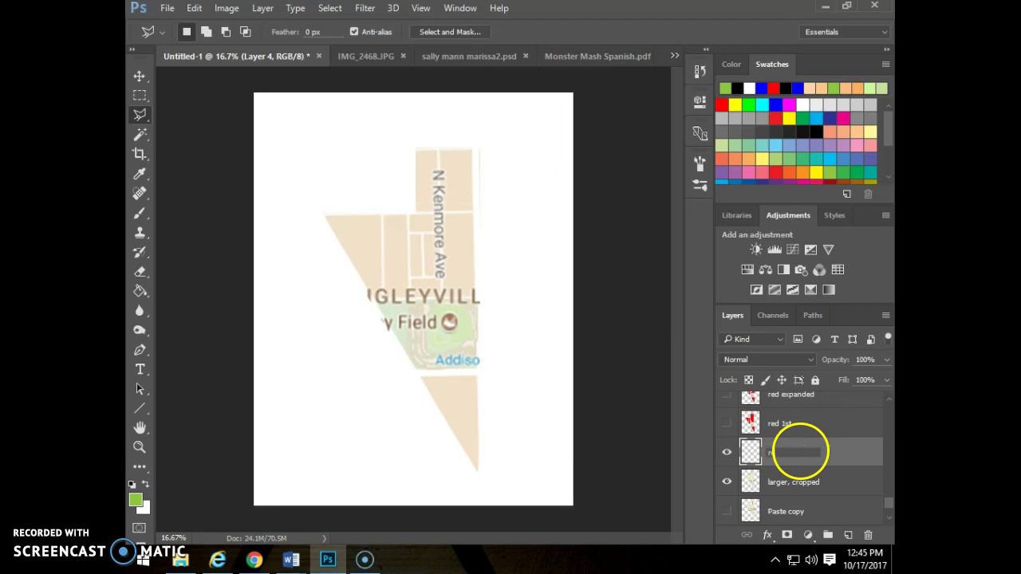
key(Return)
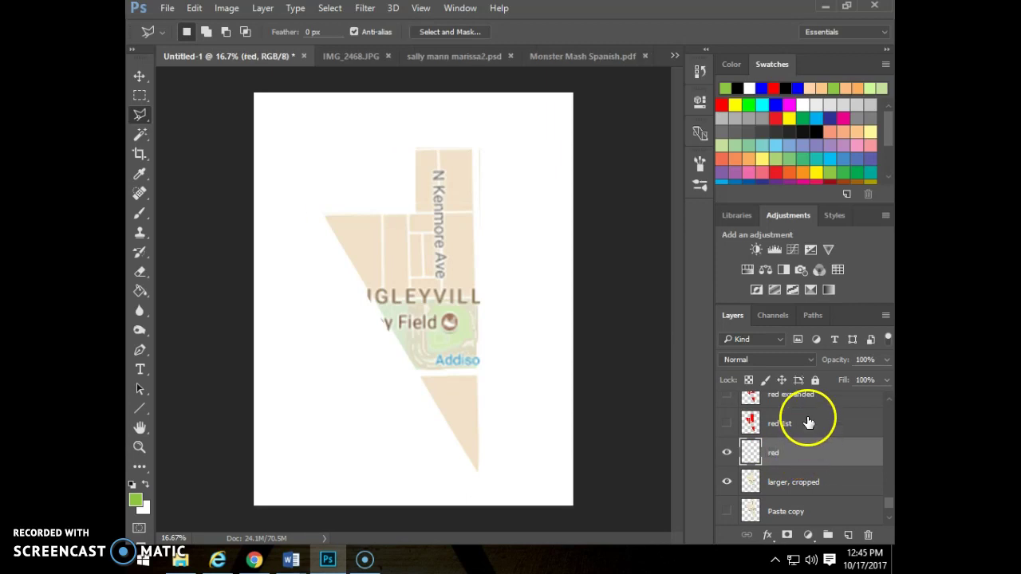
- Select the top map block east of N Kenmore Ave with the Rectangular Marquee and fill it with red on the red layer
click(139, 95)
click(445, 291)
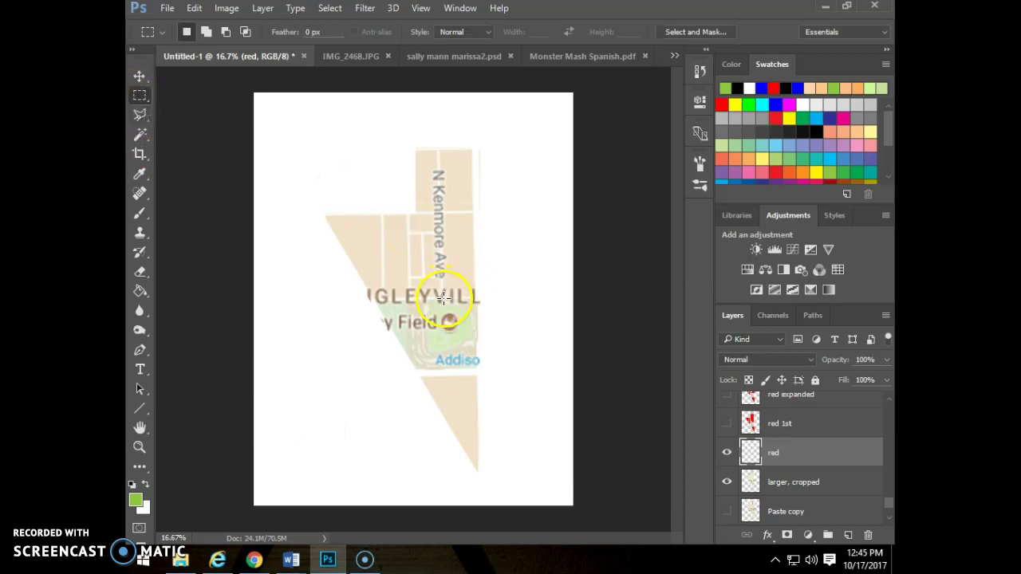
drag(440, 150, 473, 209)
click(142, 293)
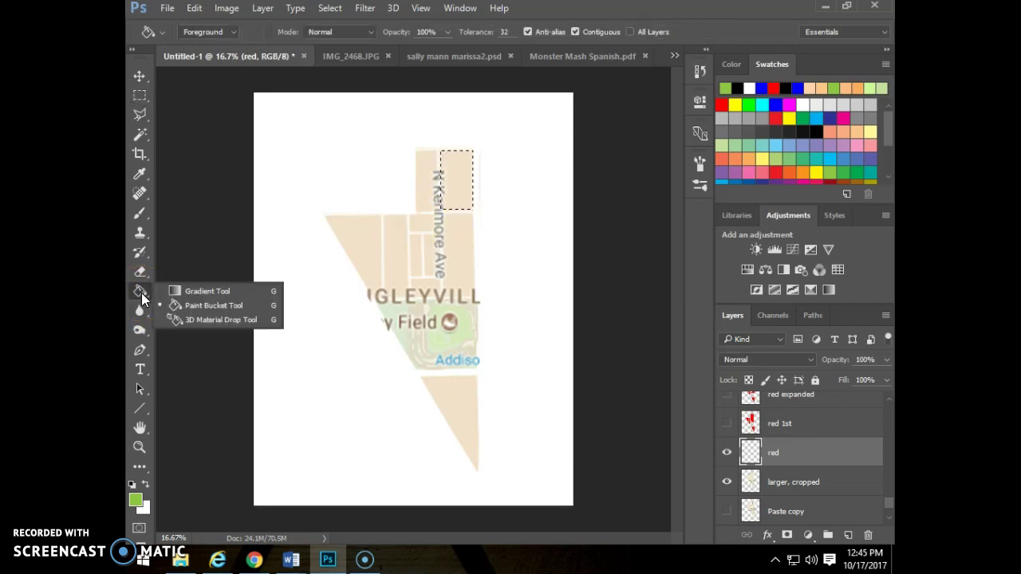
click(207, 305)
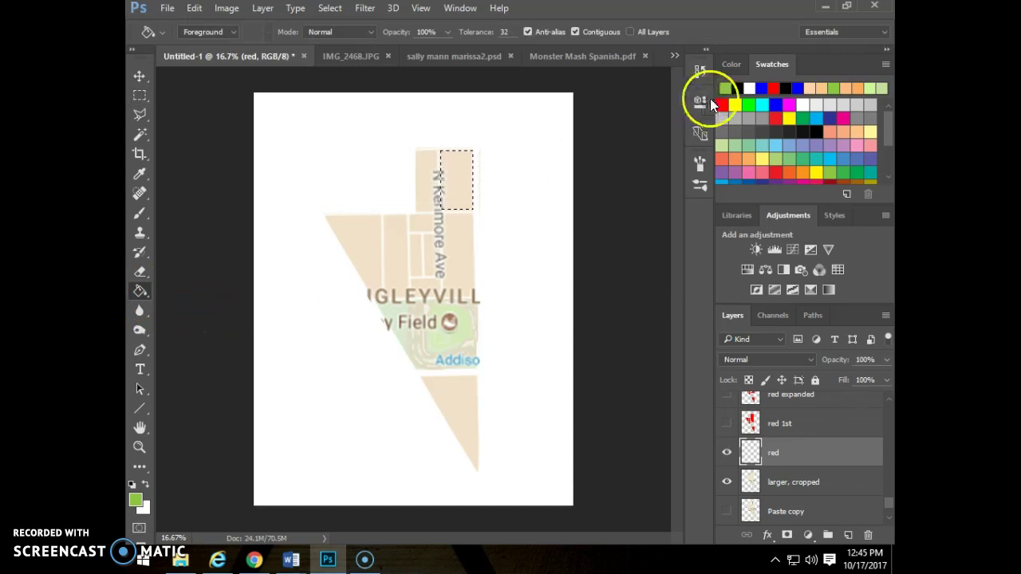
click(775, 88)
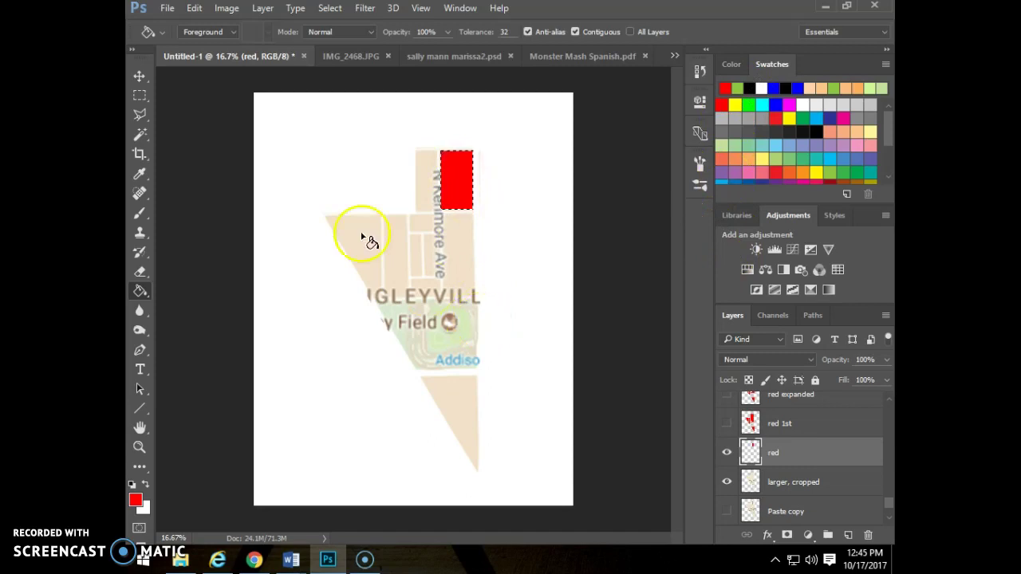
- Select the narrow top block west of N Kenmore Ave with the Rectangular Marquee and fill it with red using the Paint Bucket
click(140, 95)
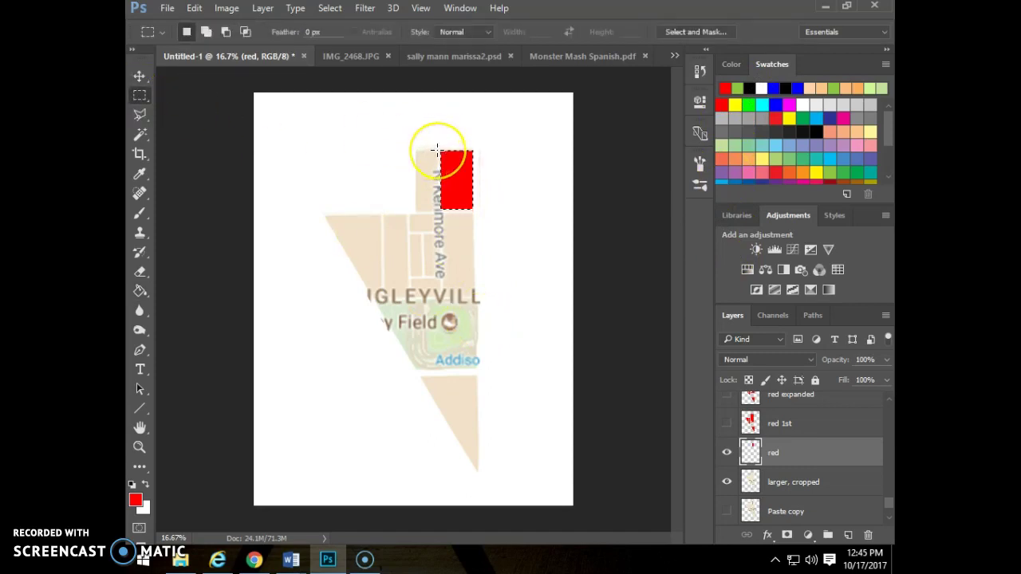
key(ctrl+plus)
key(ctrl+plus)
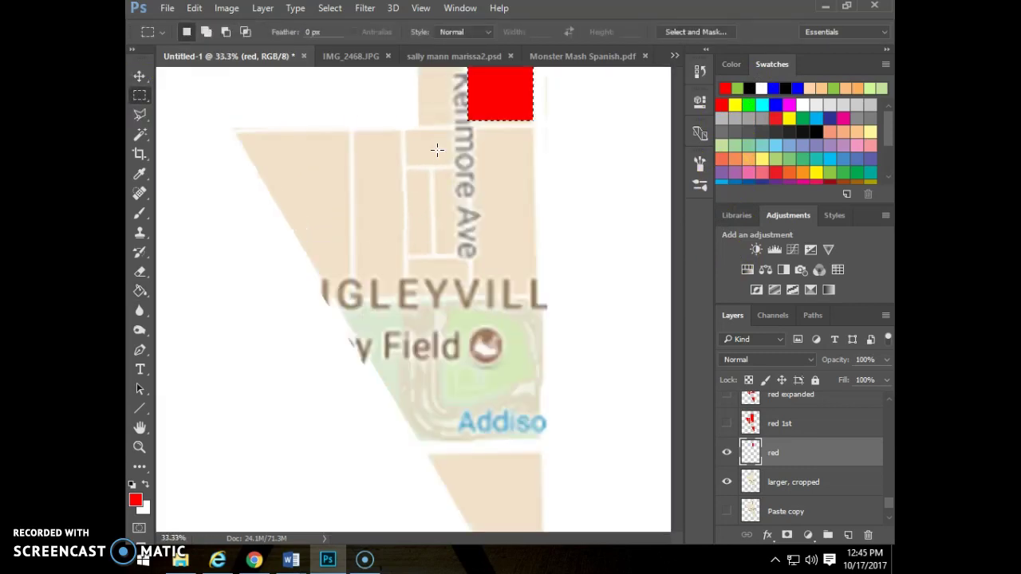
scroll(471, 200, up, 5)
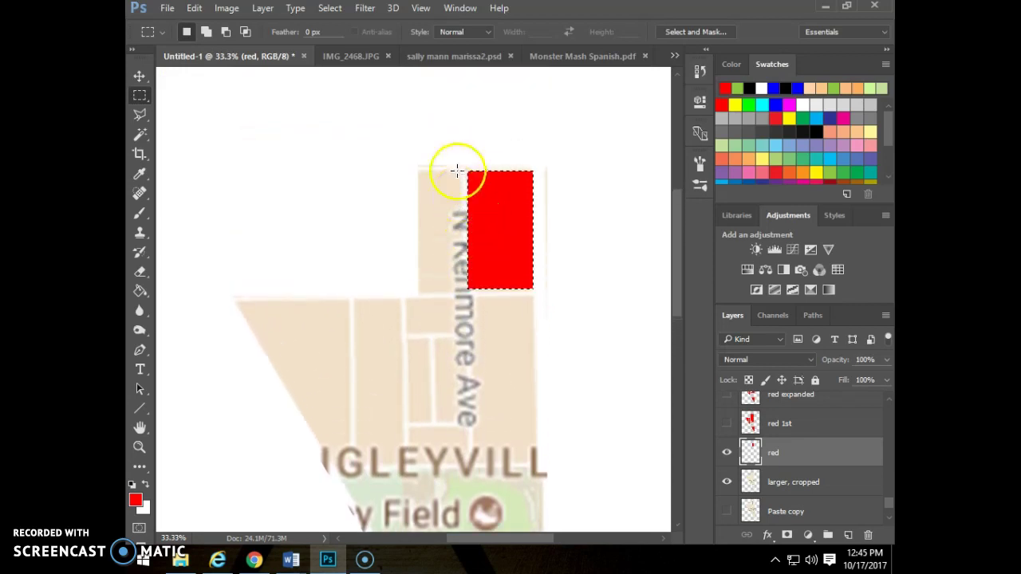
drag(466, 170, 418, 292)
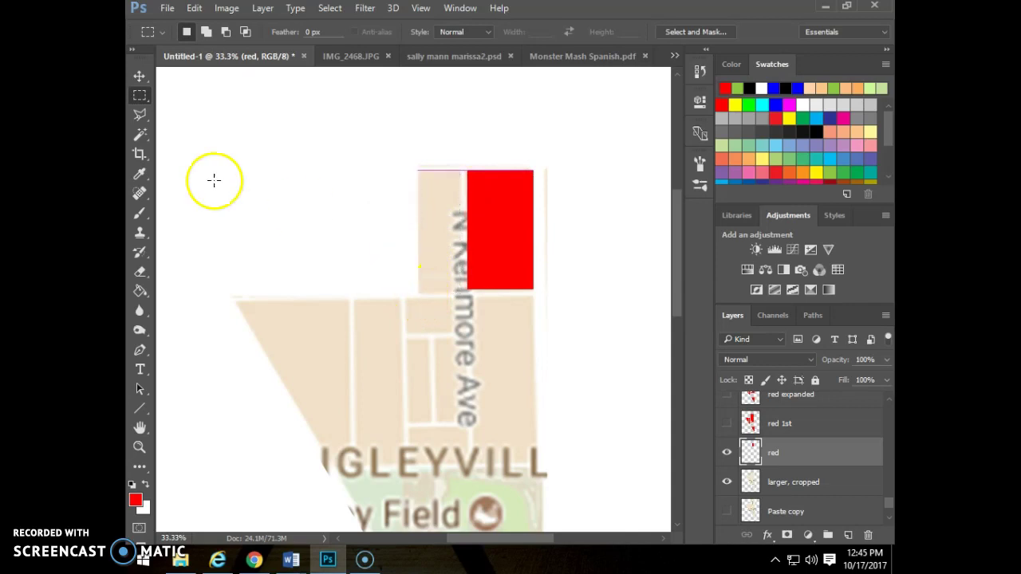
click(139, 291)
click(441, 250)
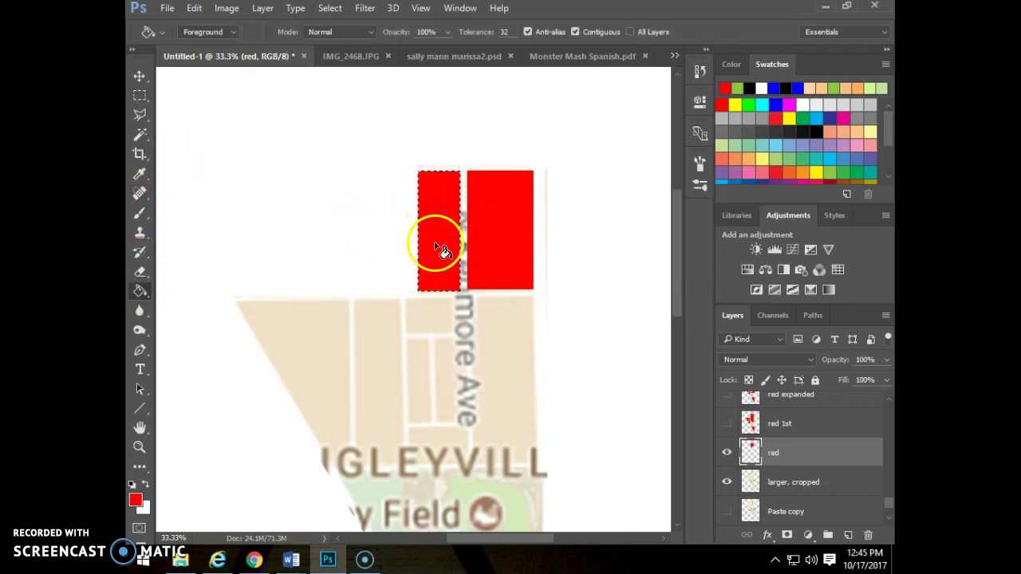
- Outline the westernmost triangular block above Wrigley Field with the Polygonal Lasso and fill it with red using the Paint Bucket
scroll(495, 354, down, 3)
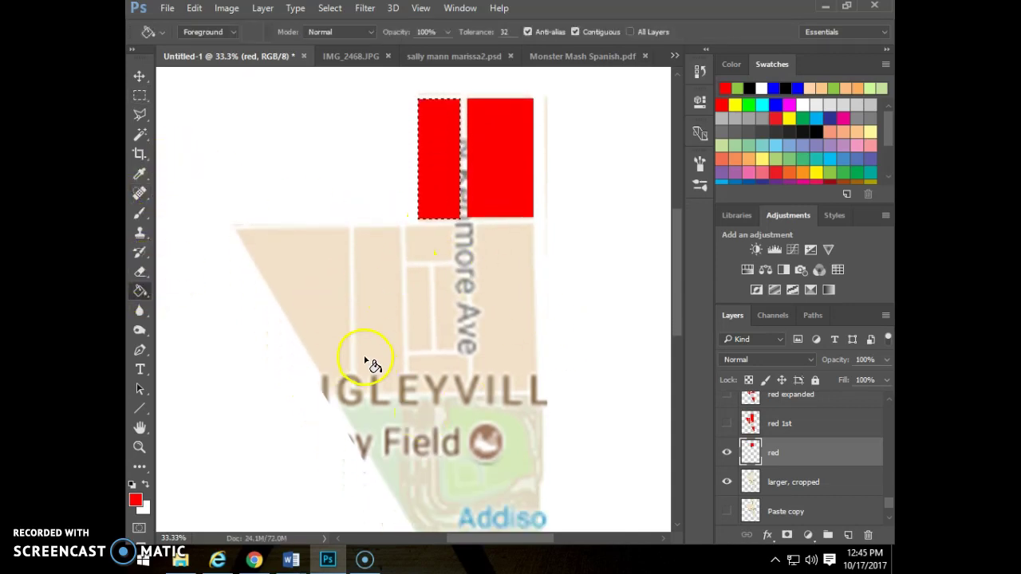
scroll(373, 365, down, 2)
scroll(373, 364, down, 1)
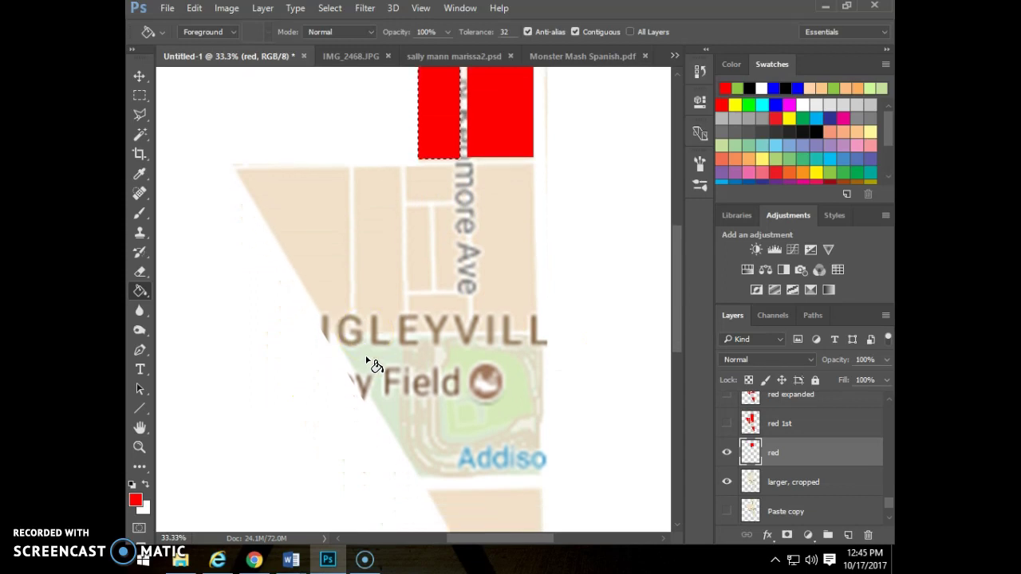
click(140, 114)
click(239, 182)
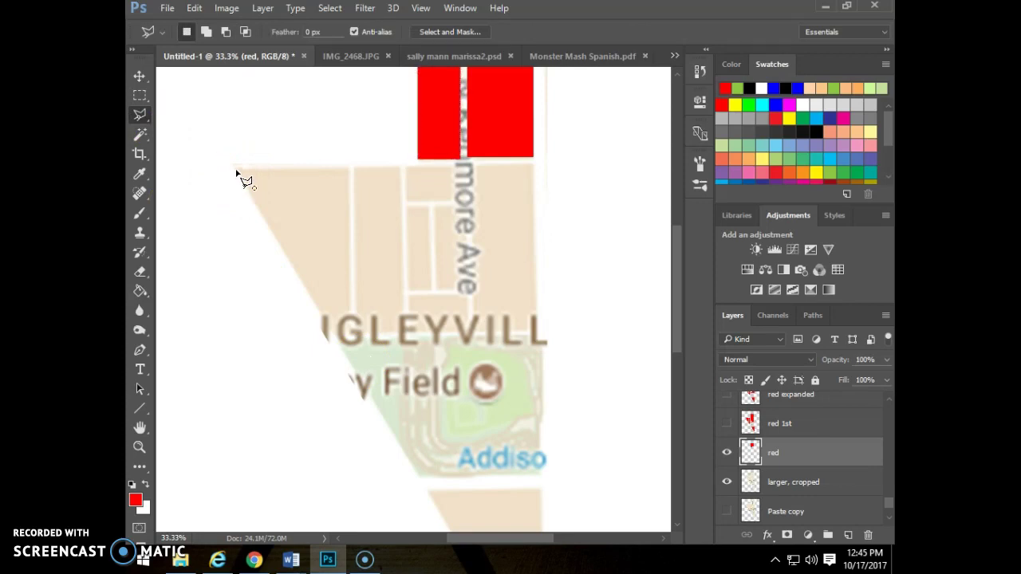
click(326, 330)
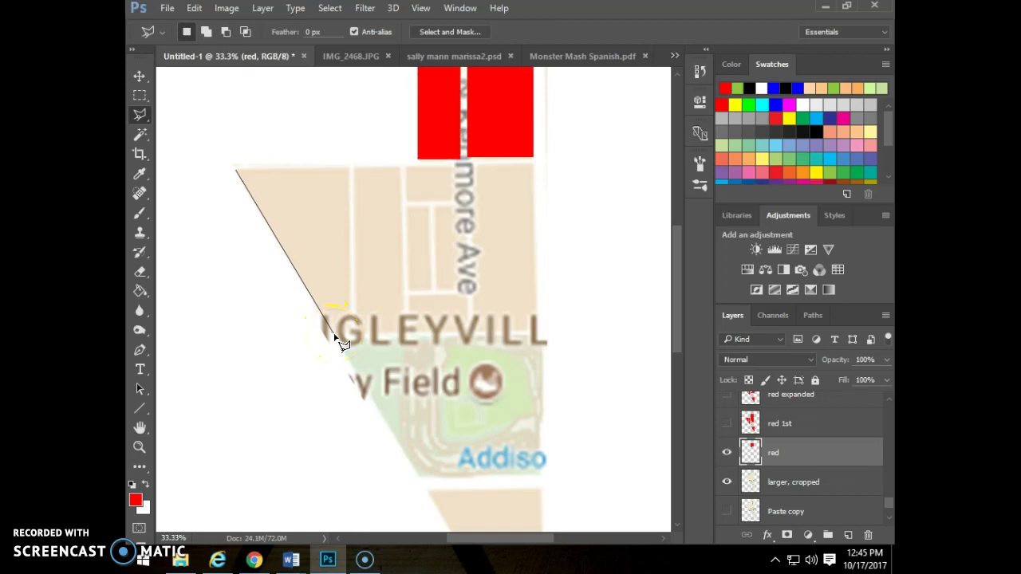
click(347, 335)
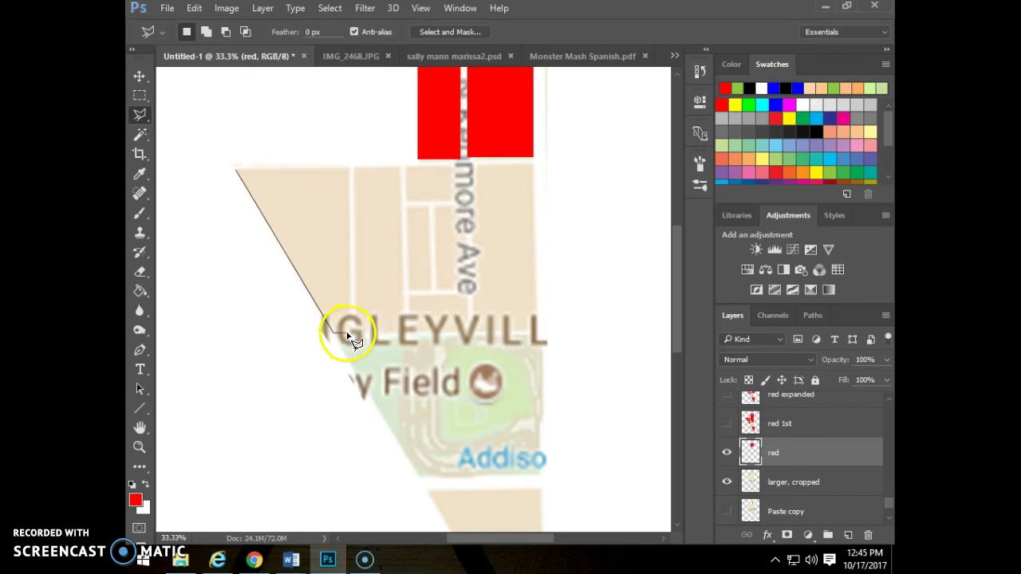
click(348, 172)
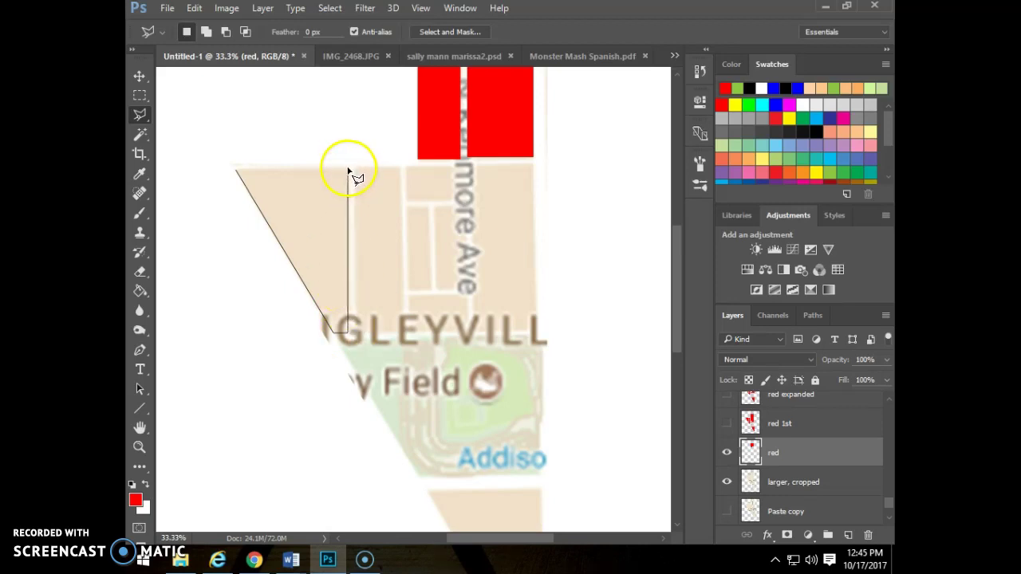
click(237, 170)
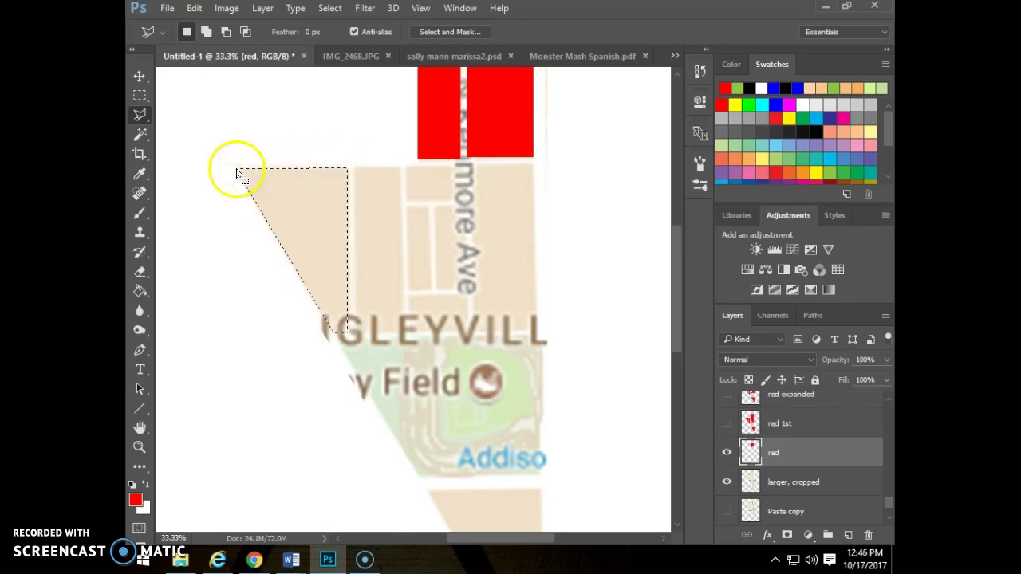
click(140, 291)
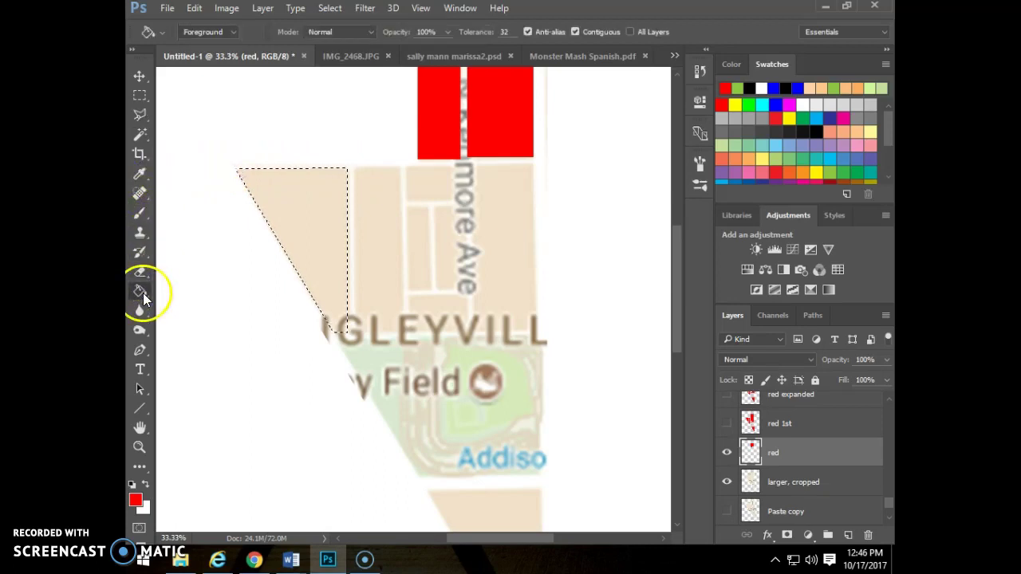
click(293, 206)
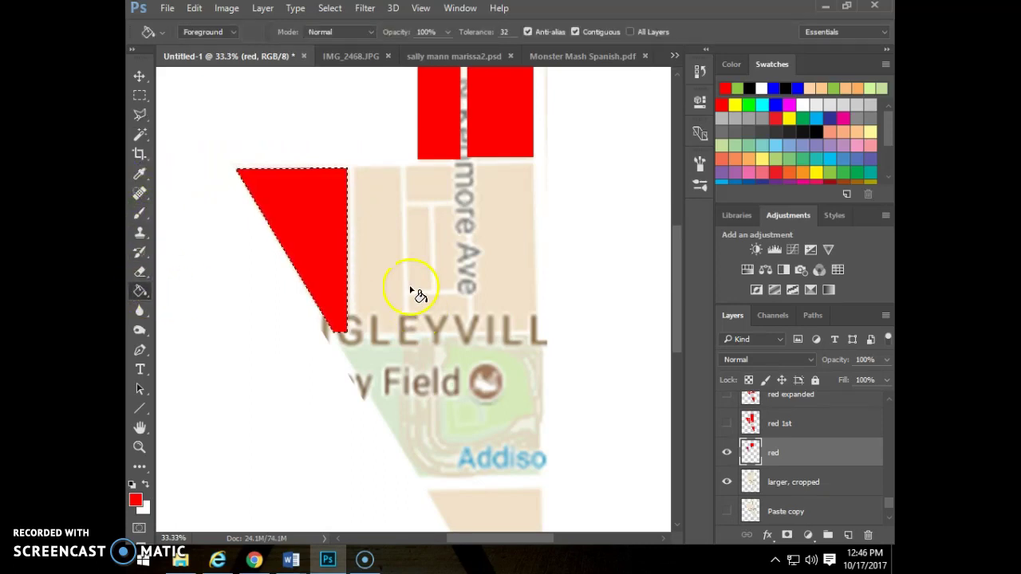
- Hide the red and larger, cropped layers, show the finished red 1st layer, and deselect
click(727, 452)
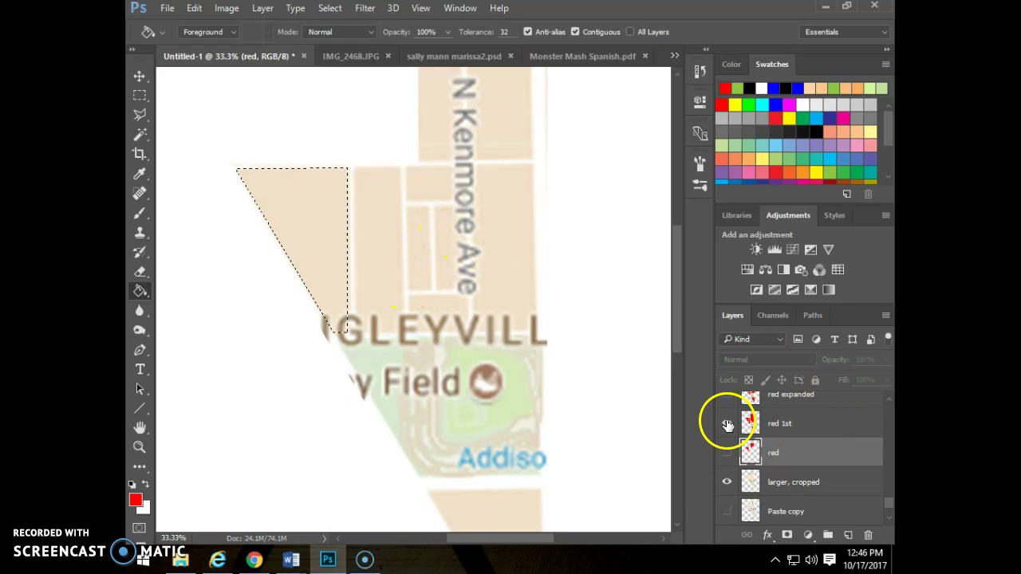
click(727, 424)
click(726, 482)
key(ctrl+d)
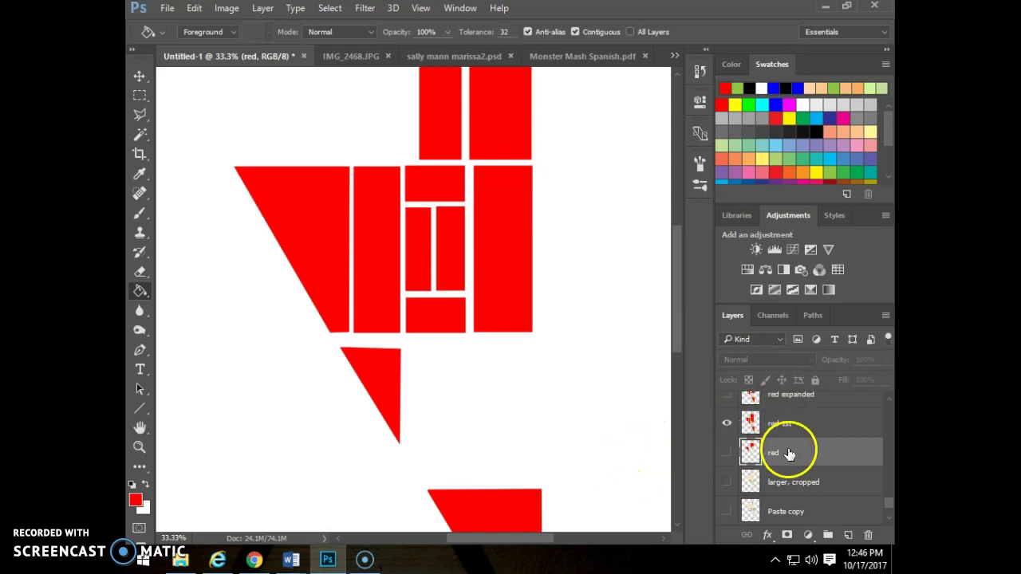
- Hide the red 1st layer and show the red expanded layer, comparing the two versions of the street blocks
scroll(788, 453, up, 2)
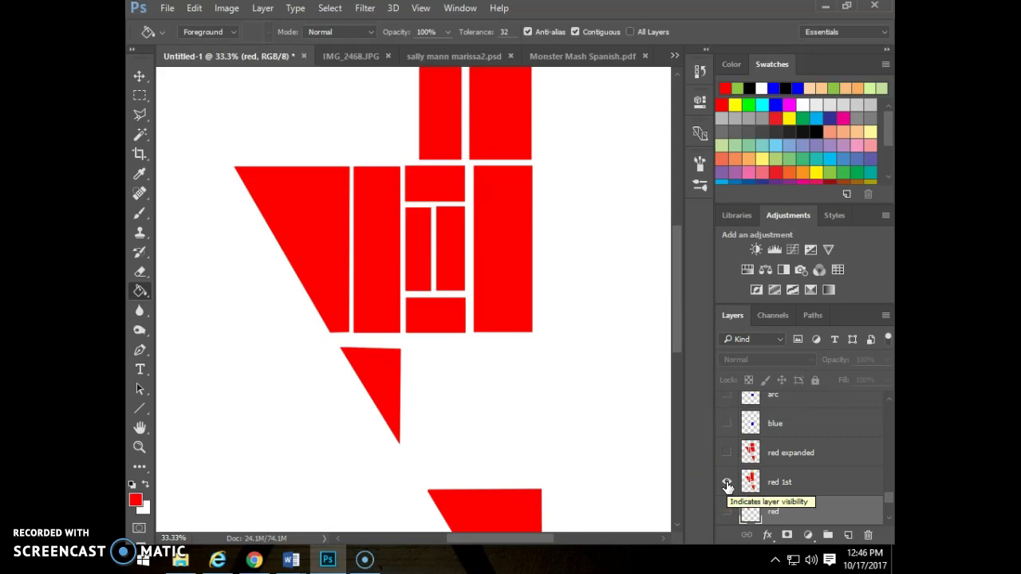
click(726, 484)
click(789, 475)
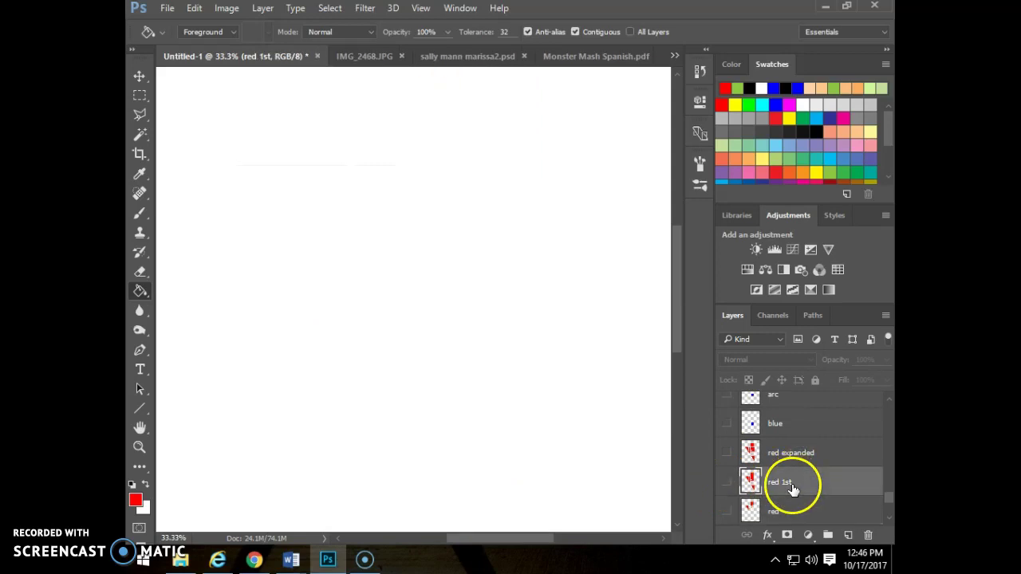
click(727, 481)
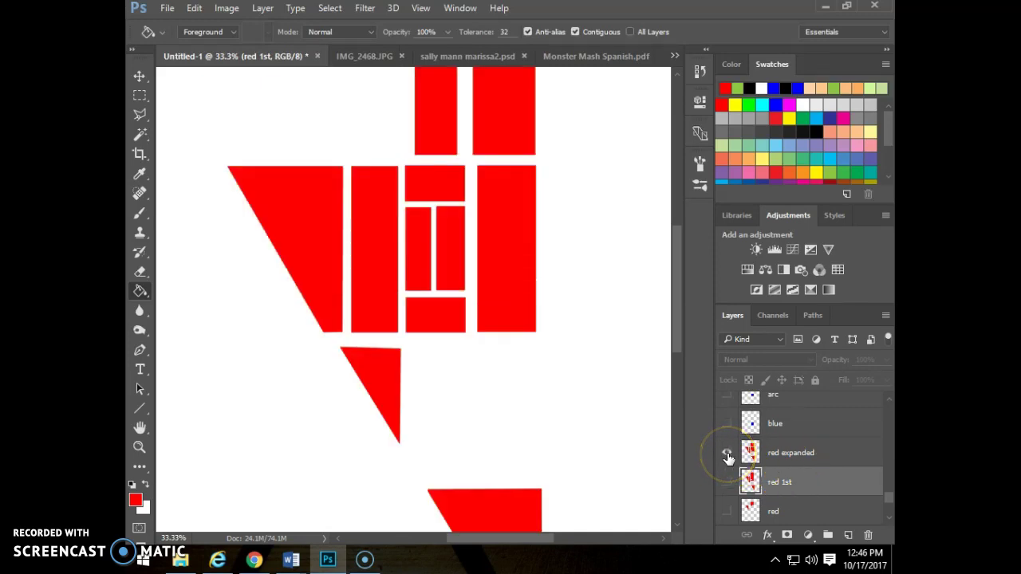
click(728, 483)
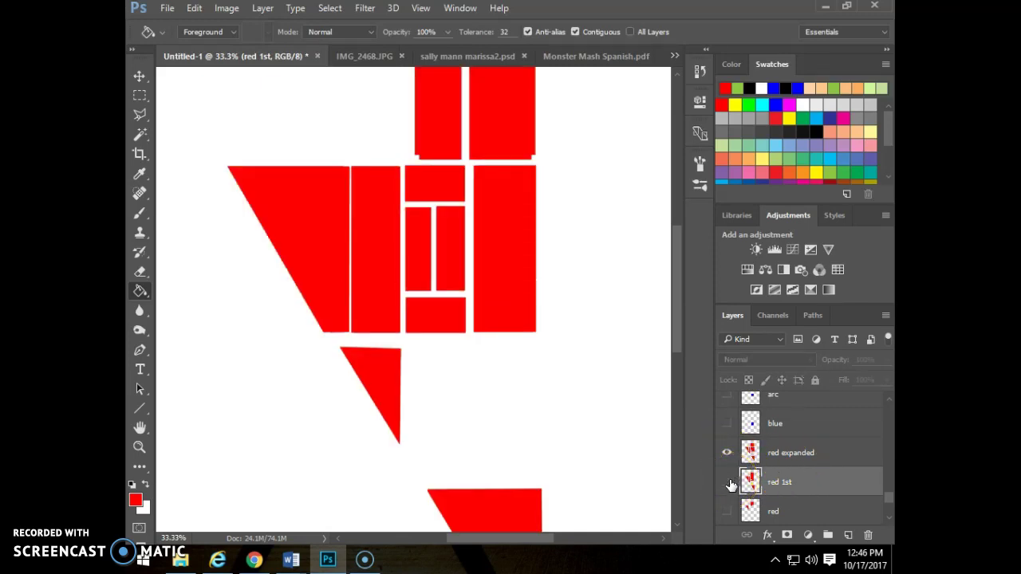
click(727, 482)
click(728, 483)
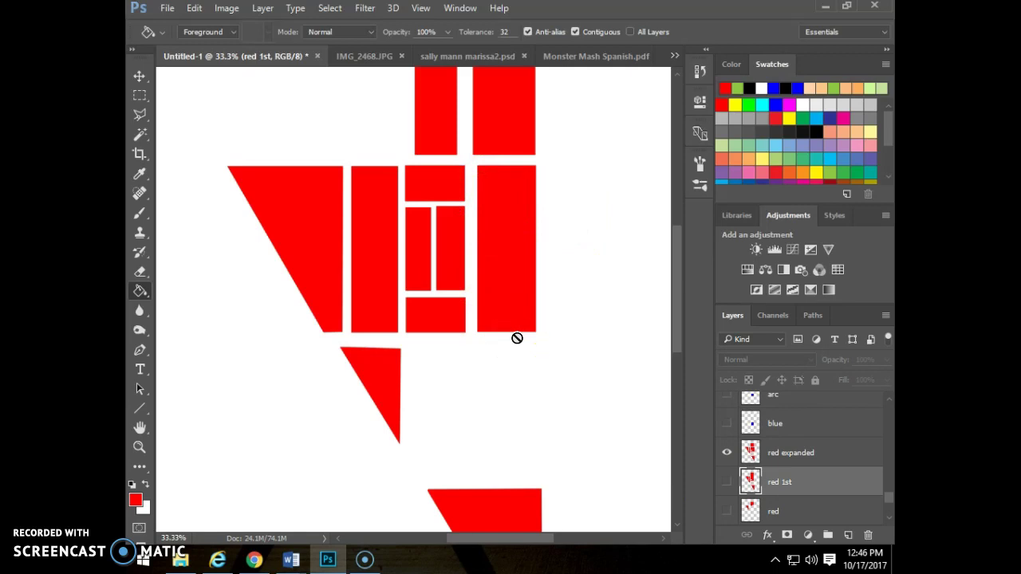
- Show the blue square and arc layers in turn, leaving the blue layer hidden and the arc layer visible
click(726, 424)
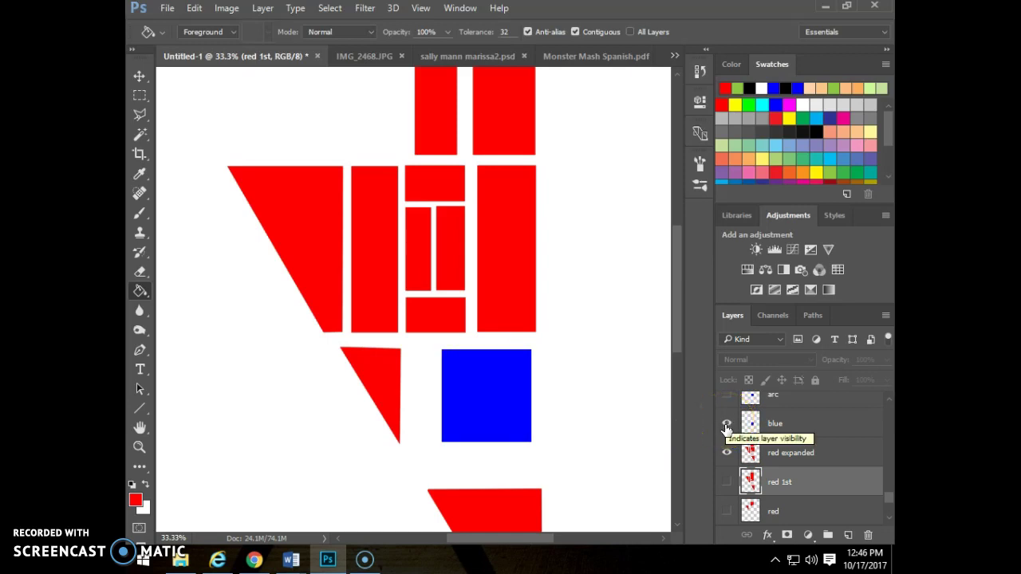
scroll(726, 427, up, 1)
click(725, 427)
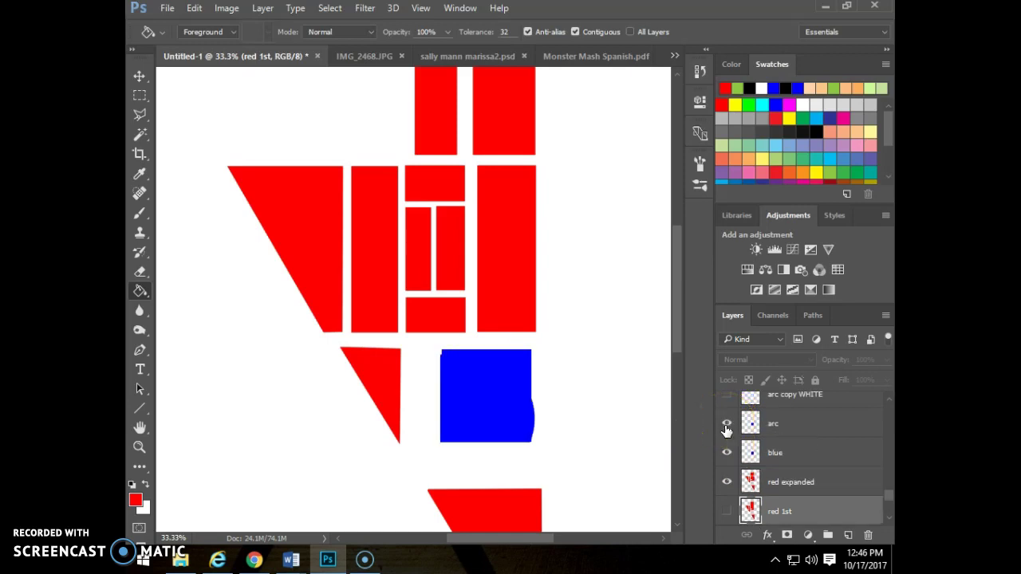
scroll(725, 430, up, 1)
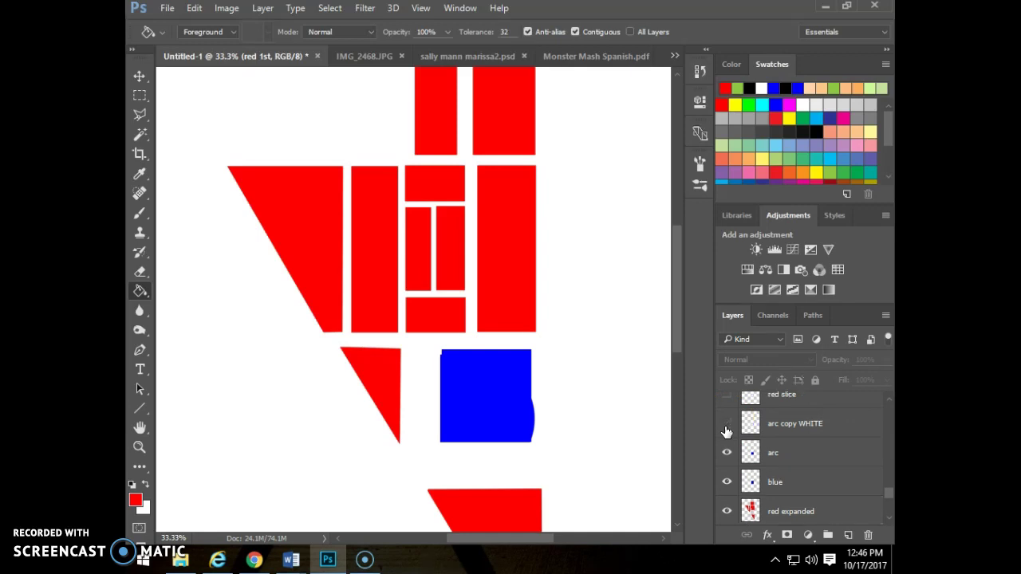
click(758, 488)
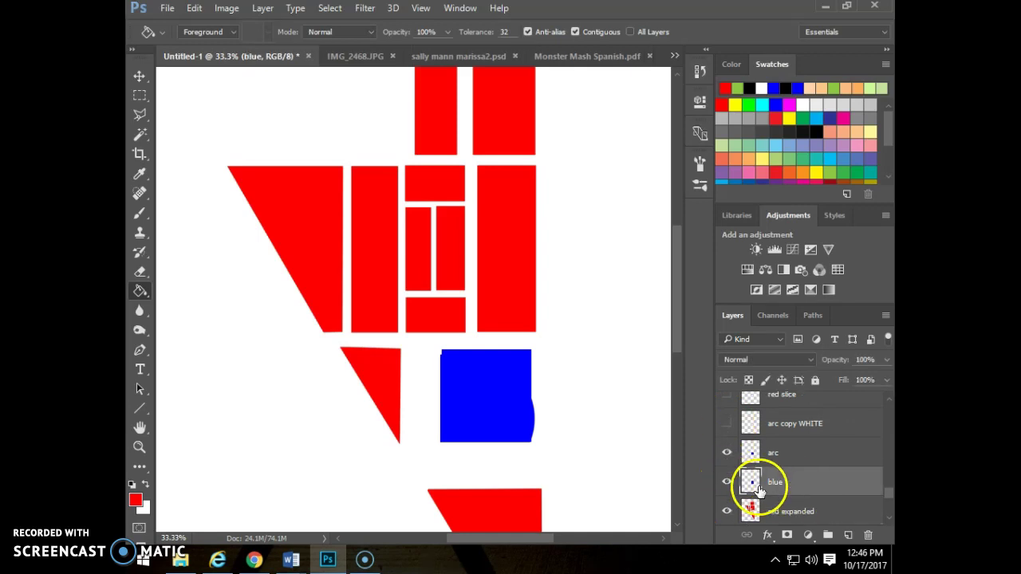
click(727, 452)
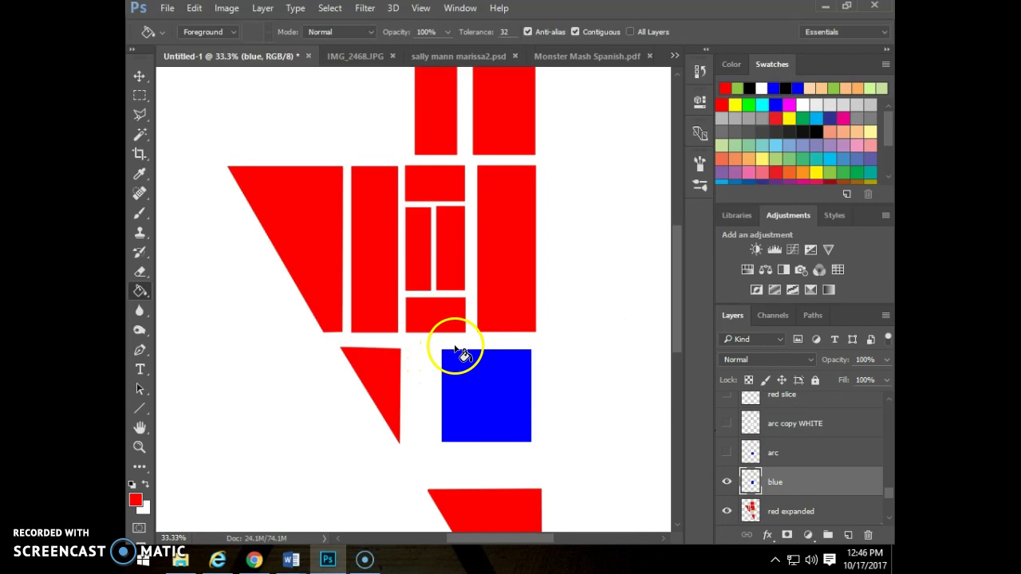
click(727, 481)
click(727, 452)
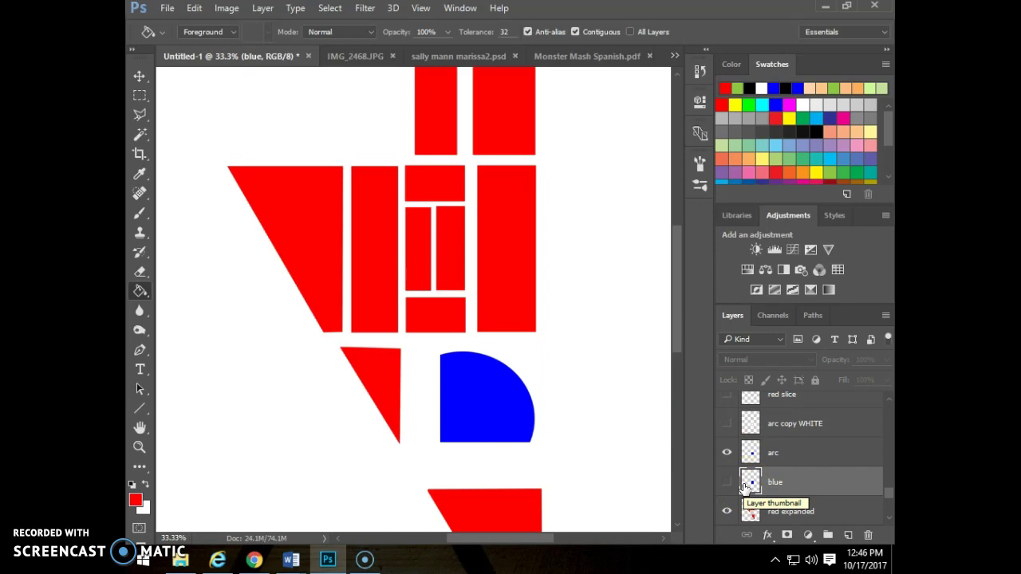
- Preview the arc copy WHITE layer over the blue arc and hide it again
drag(744, 487, 736, 452)
click(727, 424)
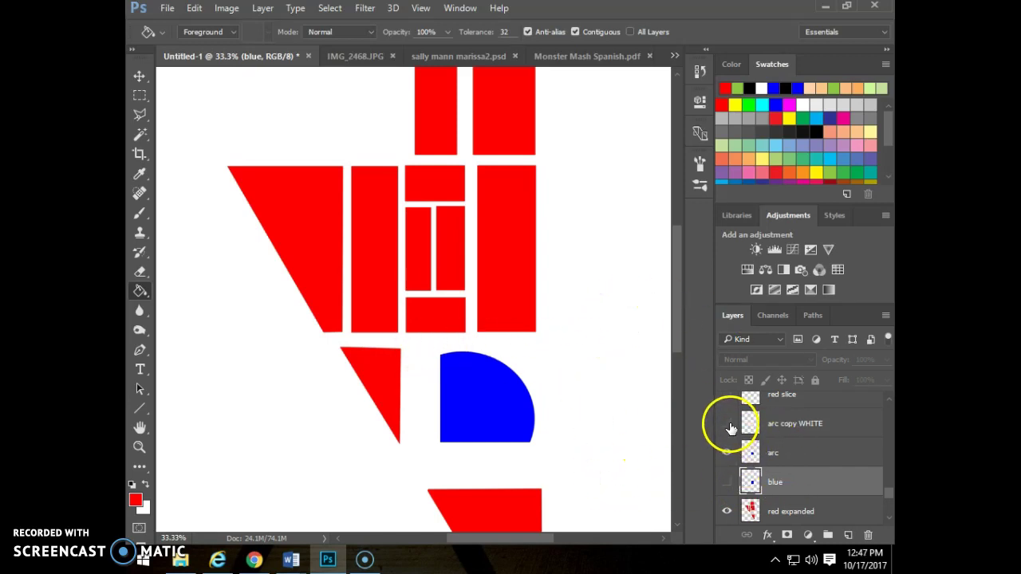
drag(729, 423, 752, 467)
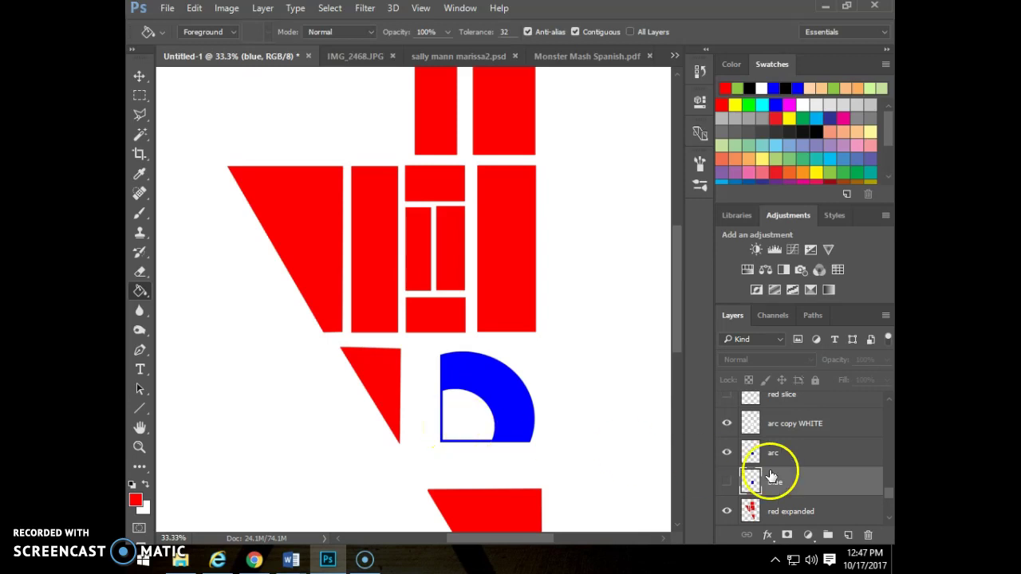
click(726, 424)
- Duplicate the arc layer
click(775, 454)
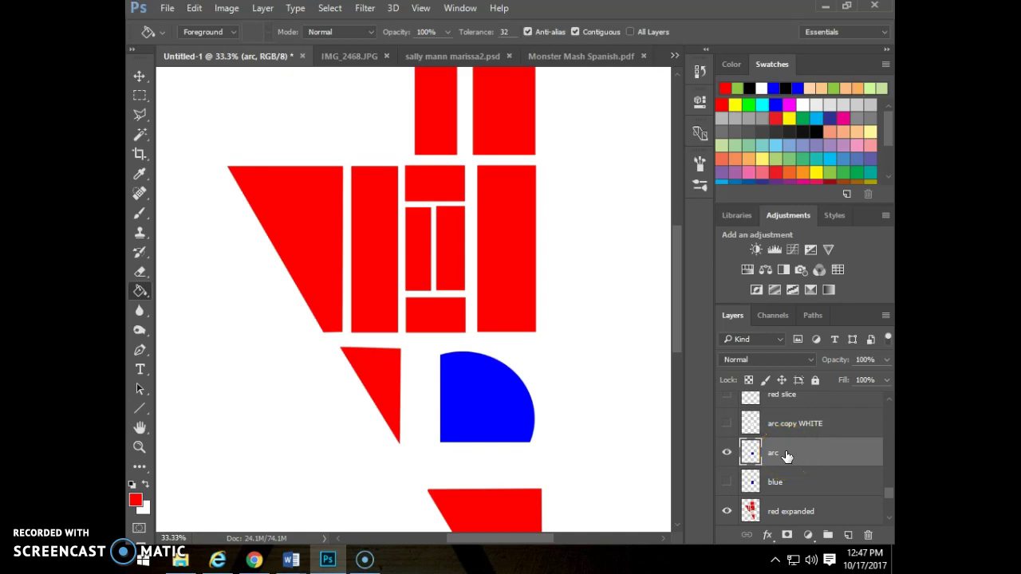
key(ctrl+j)
click(757, 455)
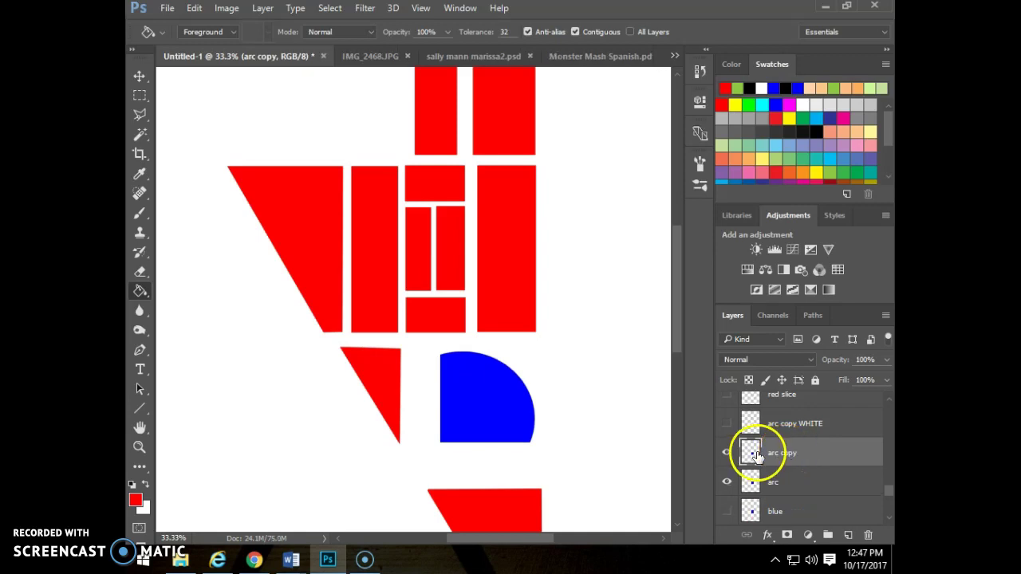
- Select the blue arc shape on the arc copy layer with the Magic Wand and fill it with white
click(140, 137)
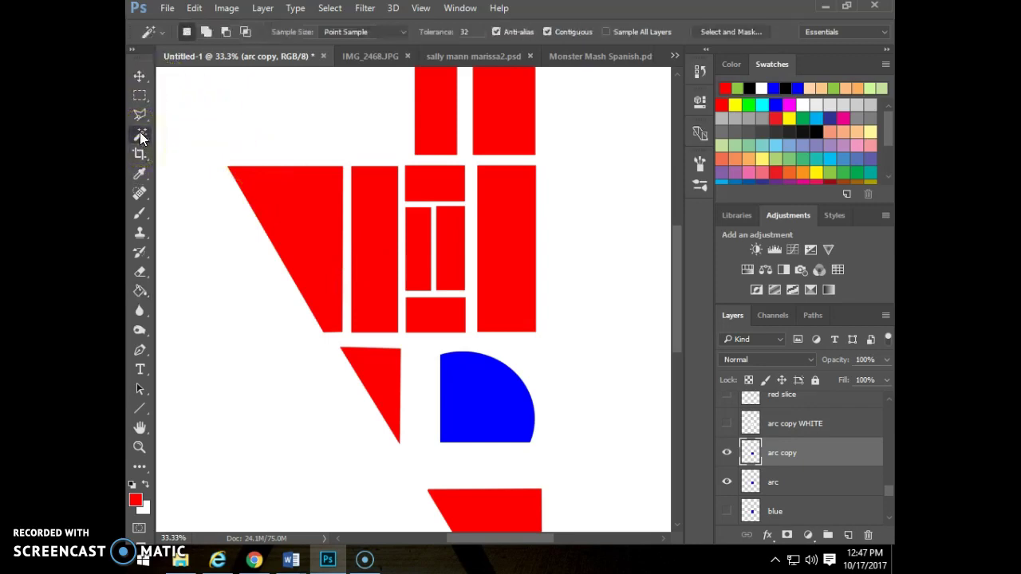
click(471, 408)
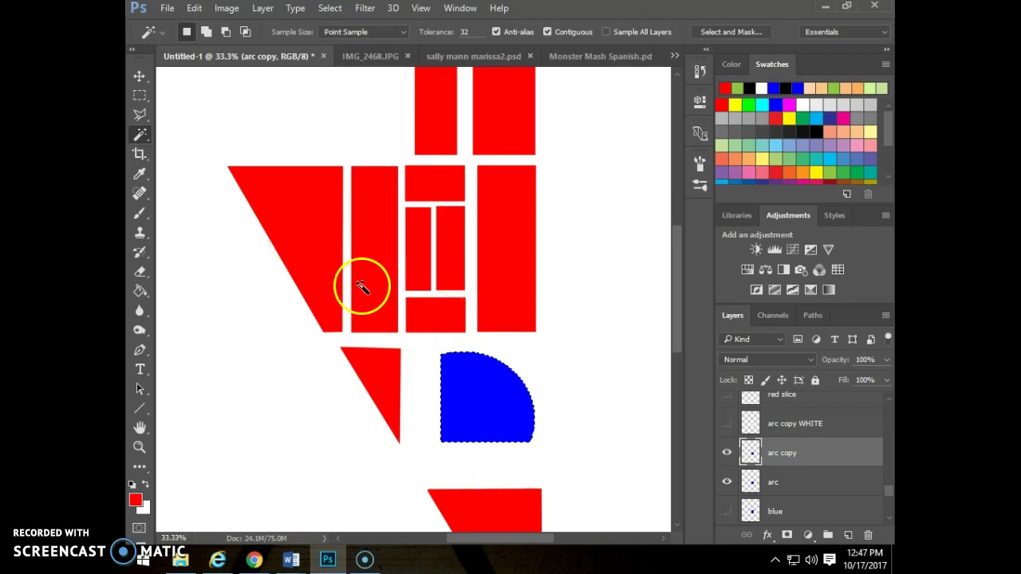
click(196, 12)
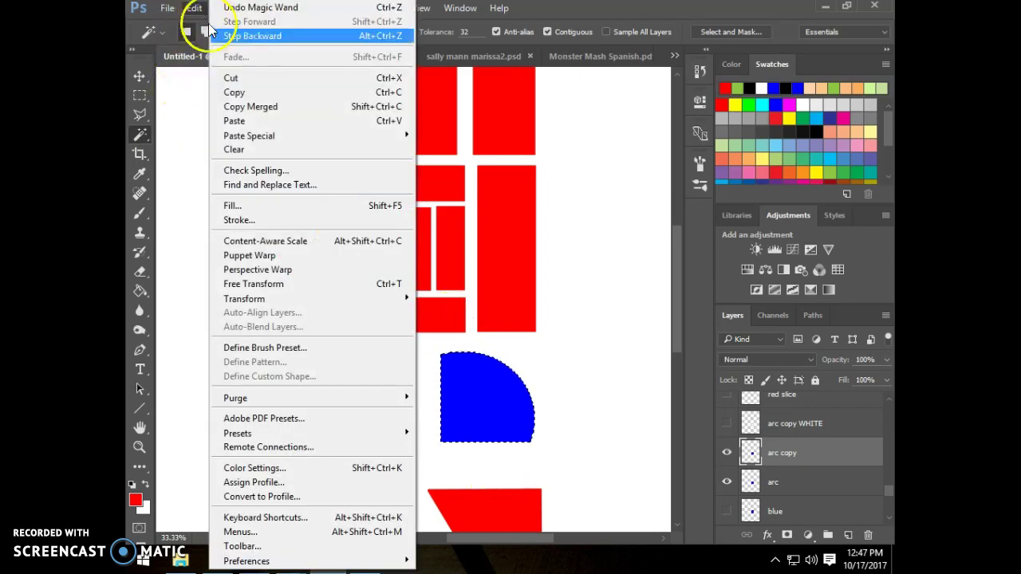
click(285, 200)
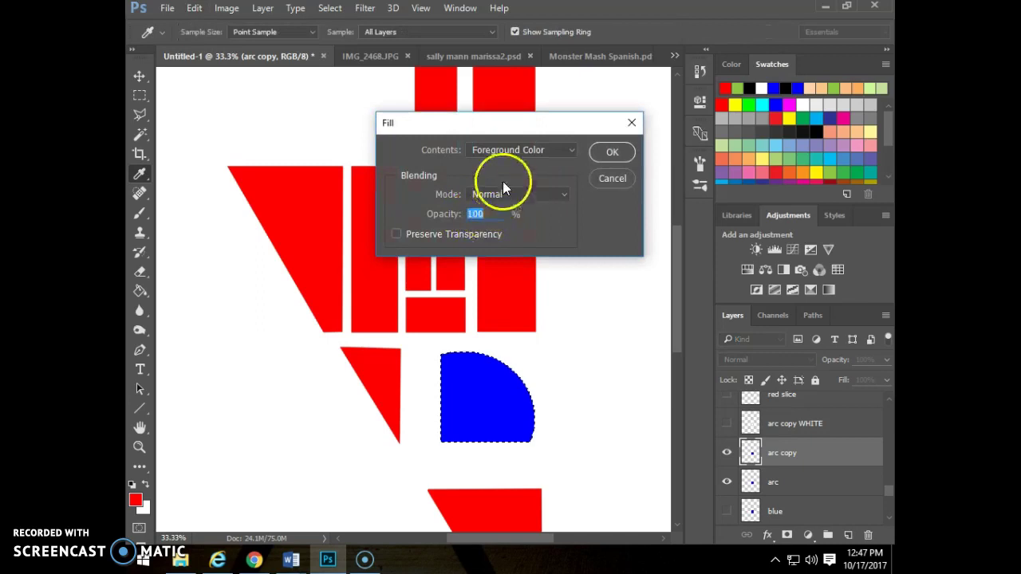
click(505, 153)
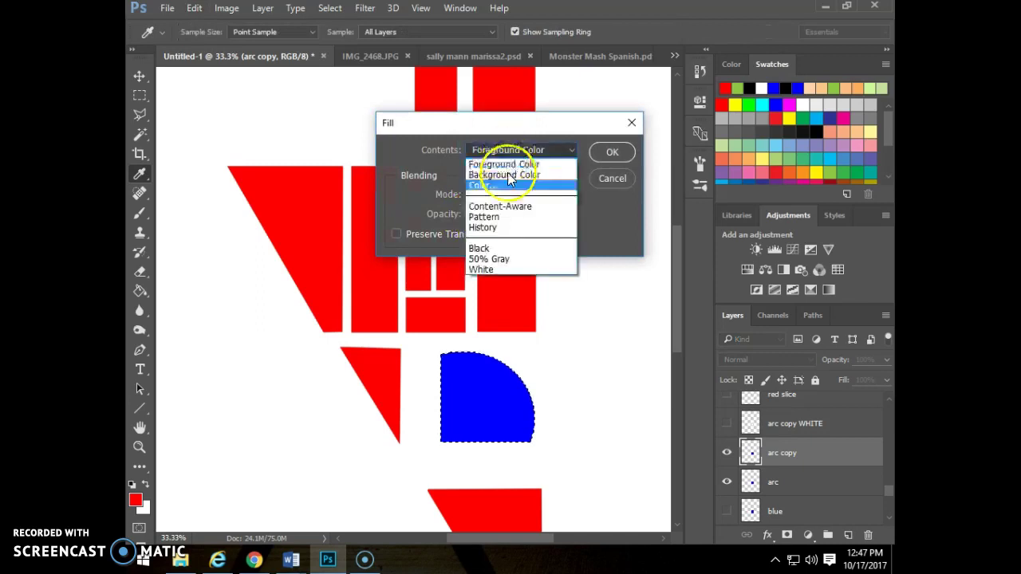
click(507, 268)
click(608, 154)
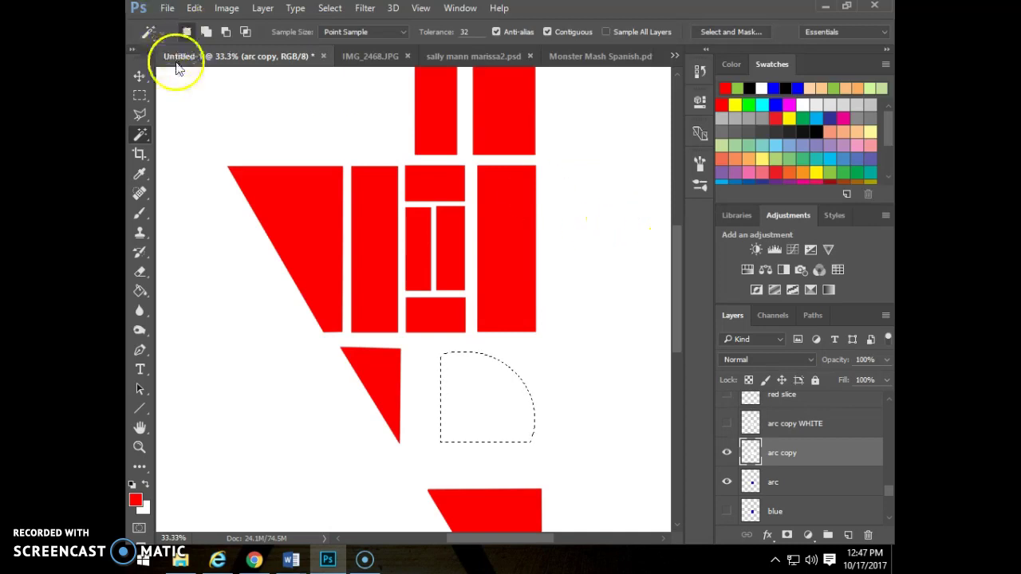
- Scale the white arc copy down to about 58% with Free Transform, placing it inside the blue arc's lower-left corner
click(196, 10)
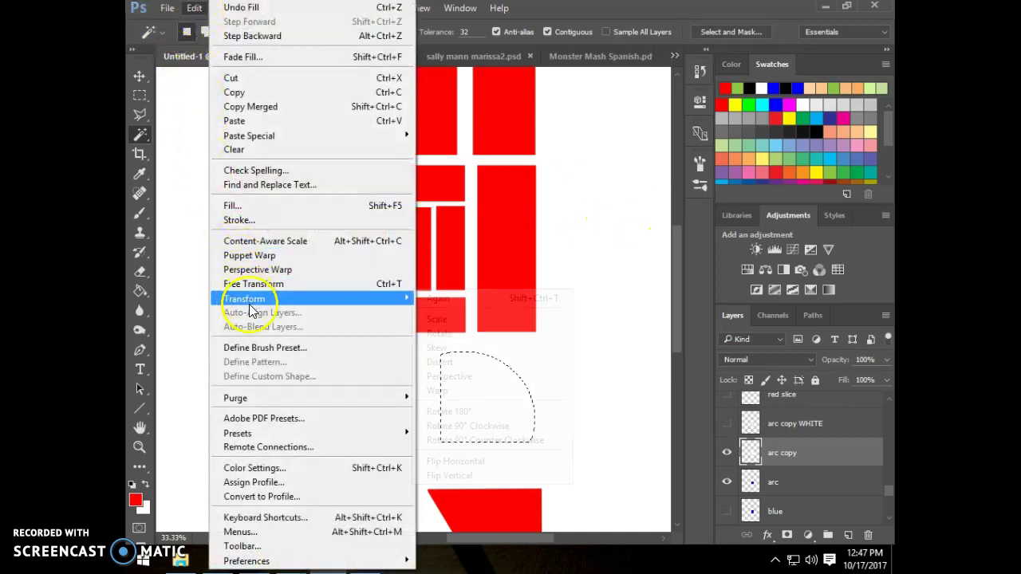
click(384, 286)
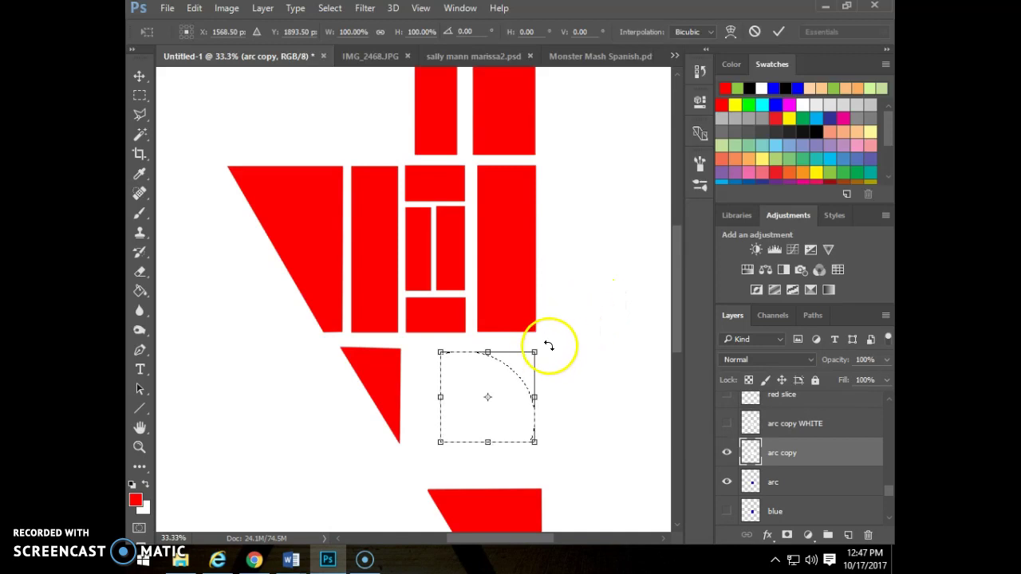
drag(536, 351, 494, 388)
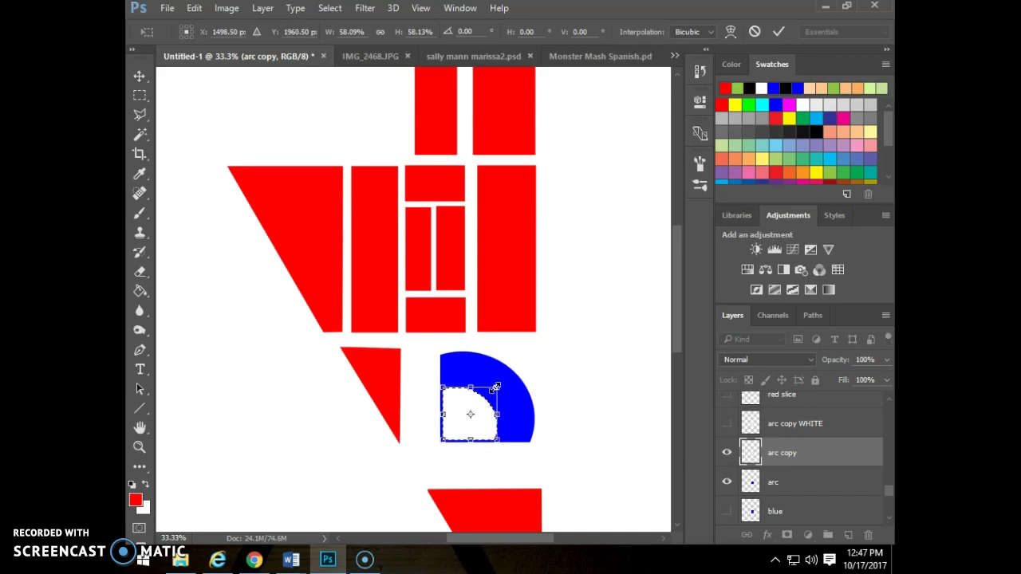
key(ctrl+plus)
key(ctrl+plus)
click(503, 380)
scroll(504, 378, down, 5)
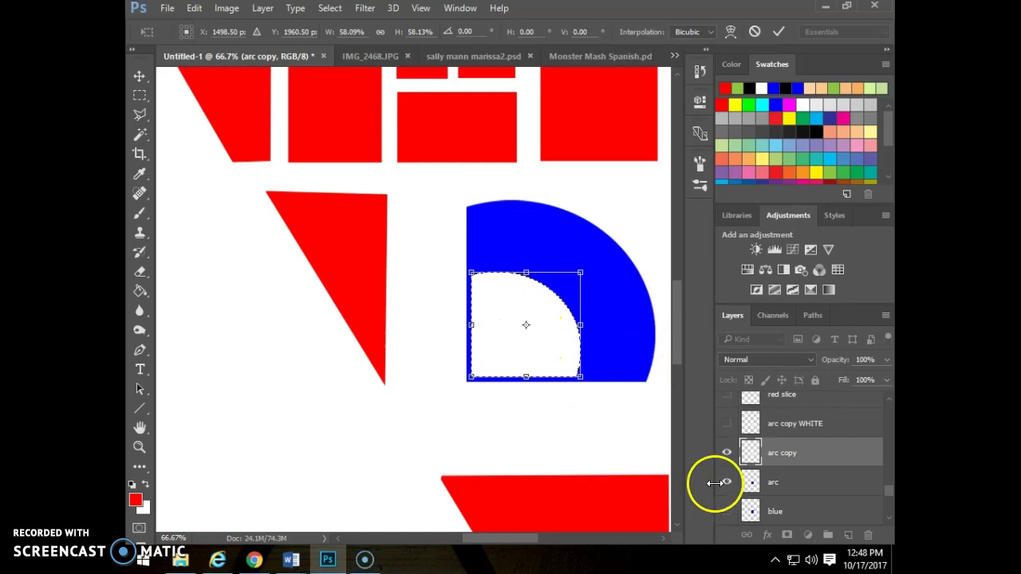
key(w)
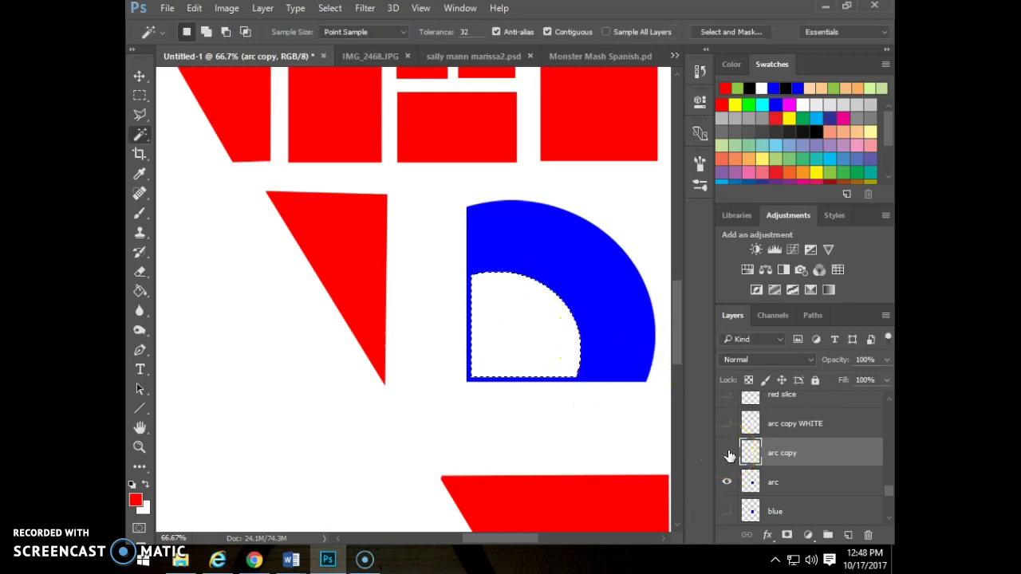
- Hide the arc copy layer, clear the selection, and show the arc copy WHITE, red slice and Rounded Rectangle blue layers
click(727, 453)
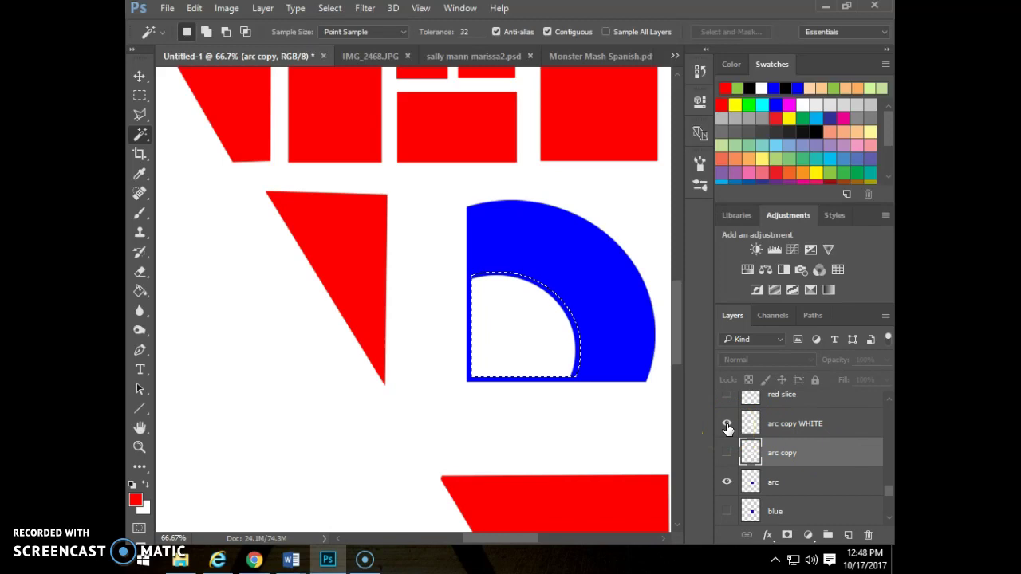
click(754, 456)
scroll(770, 466, up, 1)
click(726, 423)
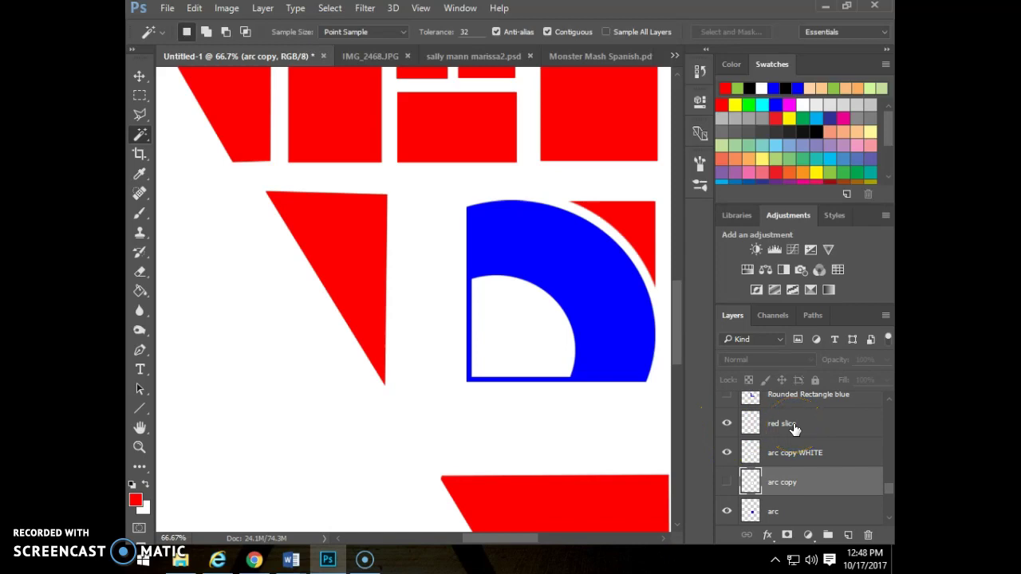
click(787, 509)
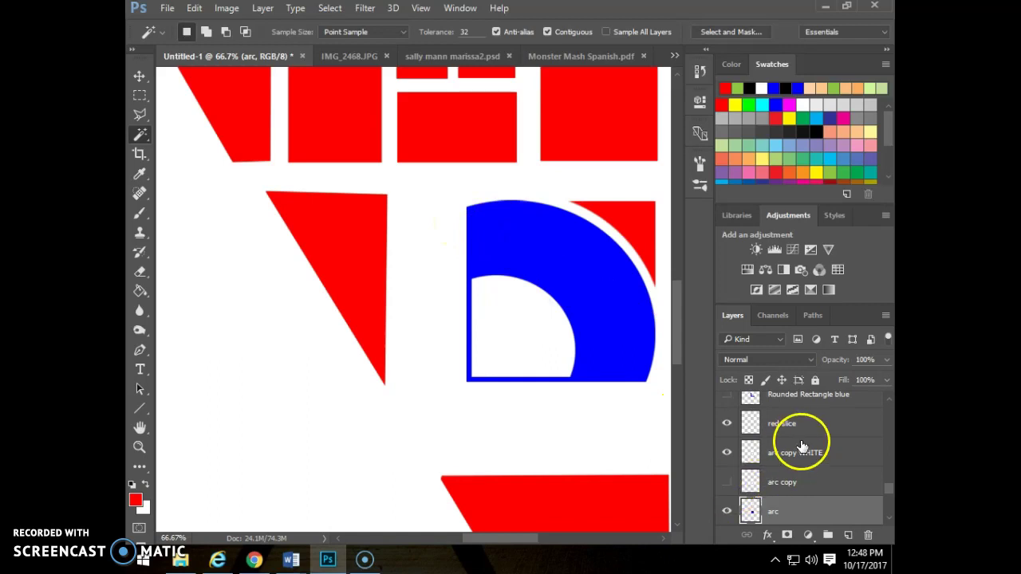
scroll(727, 445, up, 1)
click(727, 424)
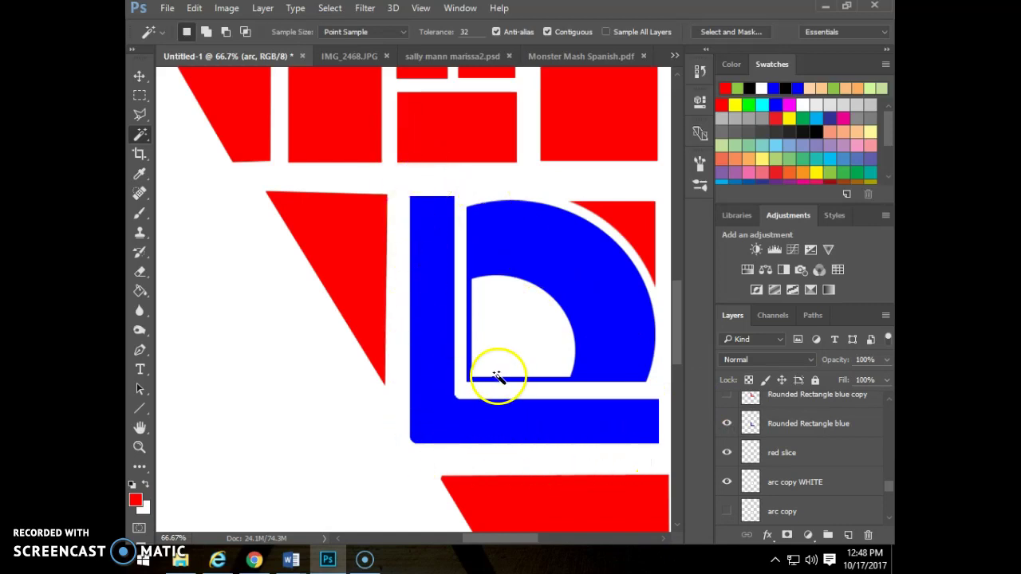
- Switch to Word, examine the streets around Wrigley Field on the source map, and return to Photoshop
key(alt+Tab)
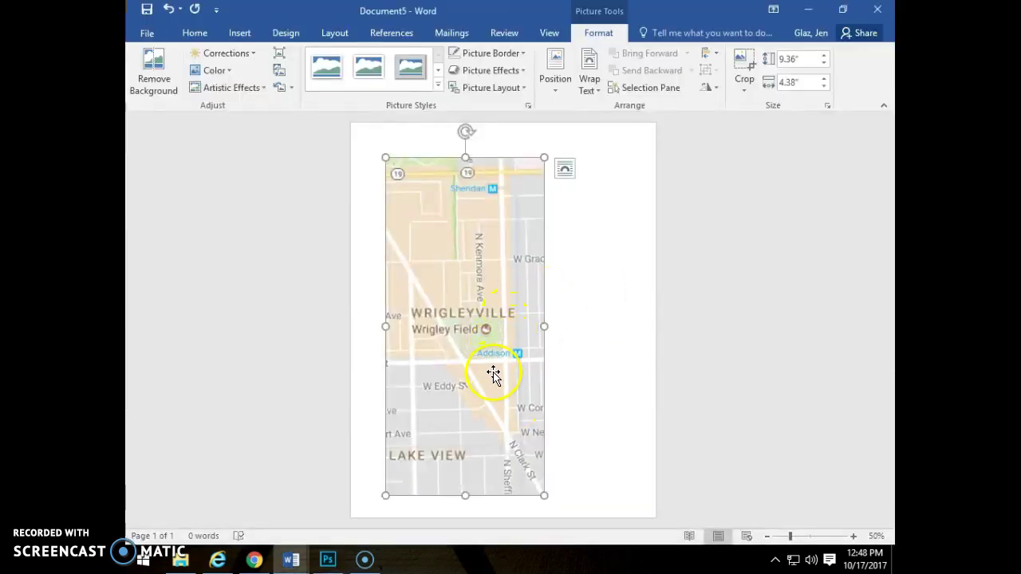
scroll(495, 375, up, 4)
scroll(538, 426, down, 3)
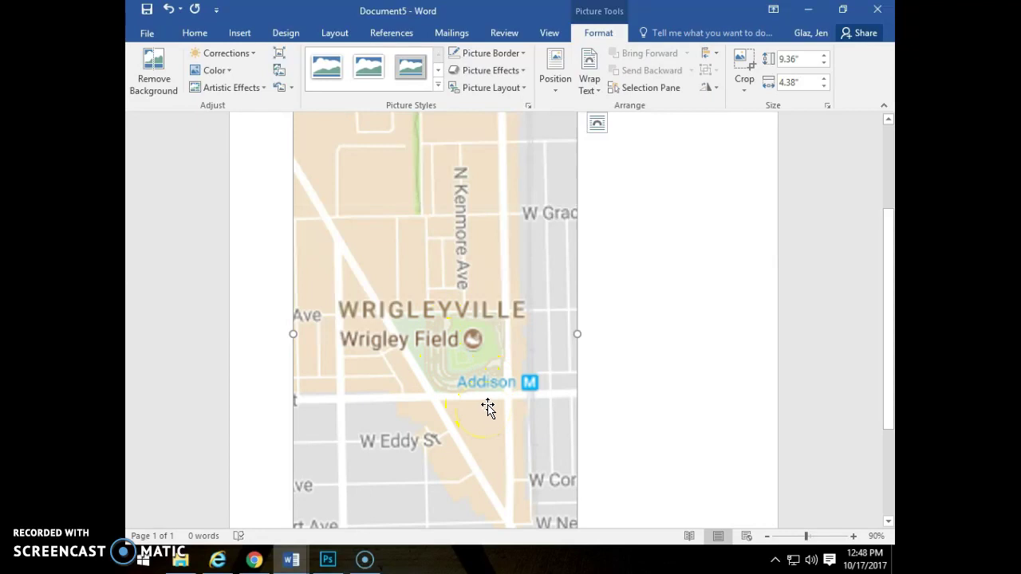
key(alt+Tab)
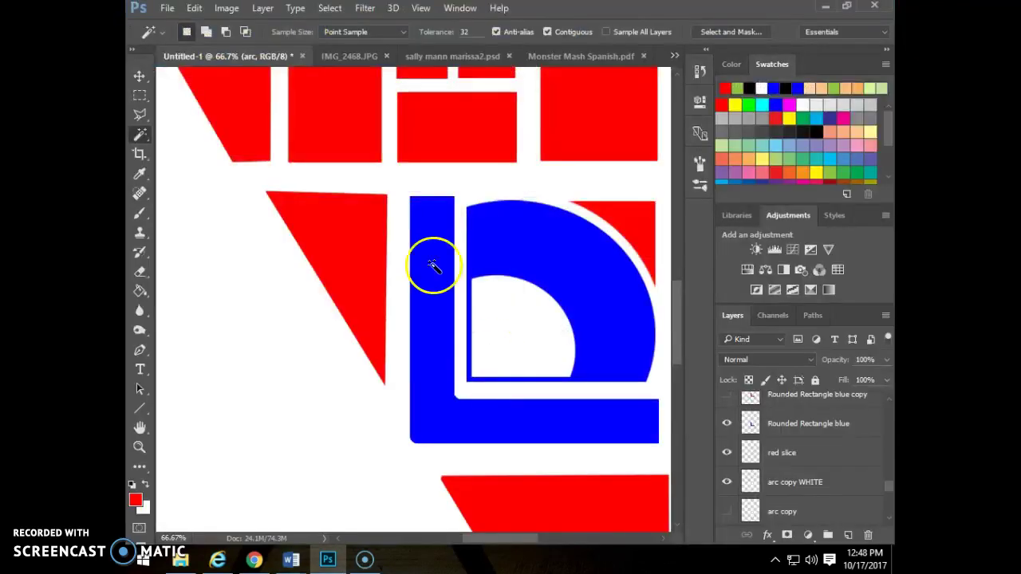
- Create a new U.S. Paper Letter document, 8.5 × 11 inches at 300 pixels/inch with a white background
key(ctrl+n)
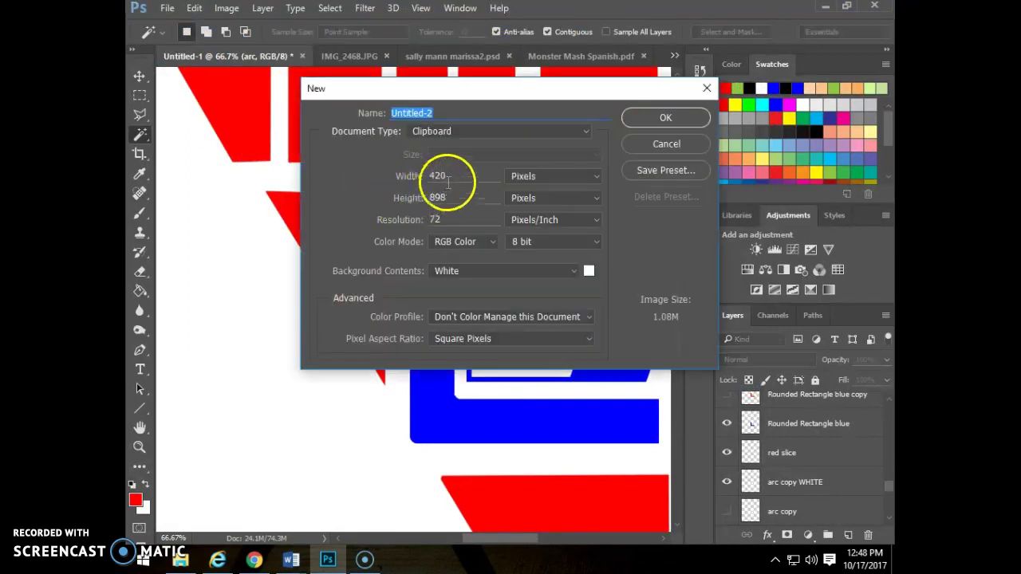
click(456, 139)
click(452, 177)
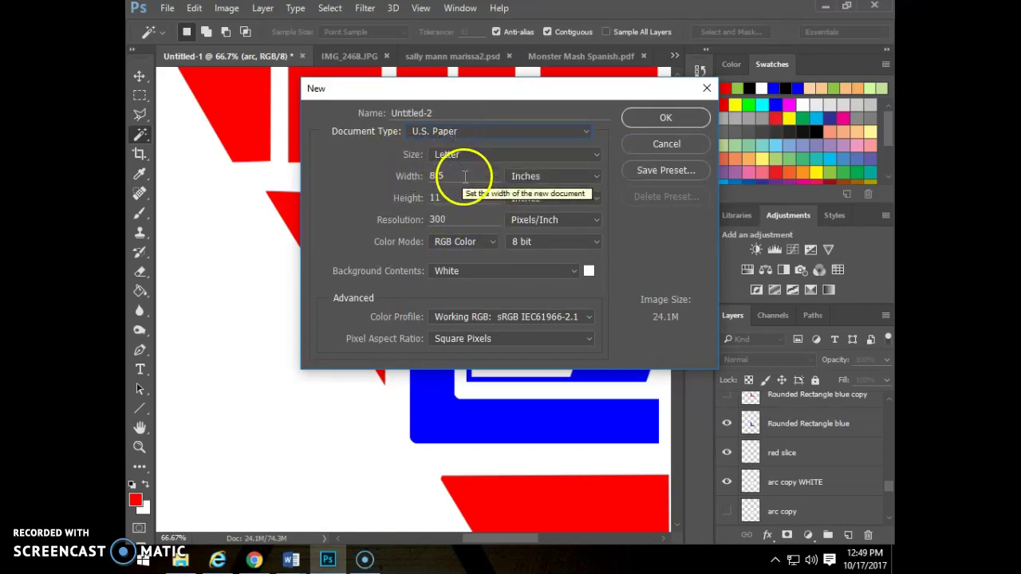
click(657, 122)
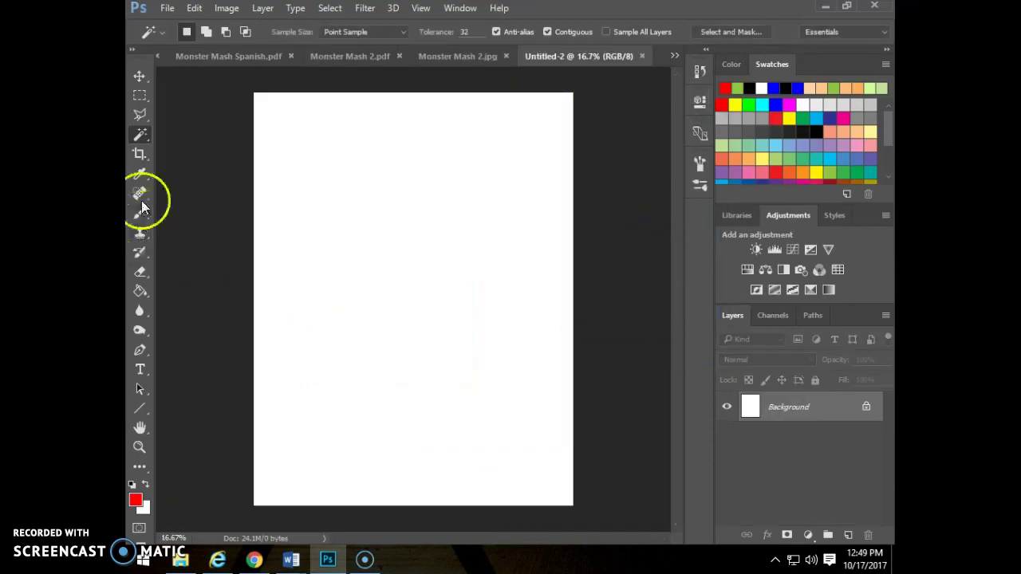
- Draw a rounded rectangle about 960 px square in the upper middle of the page with the Rounded Rectangle Tool
click(142, 413)
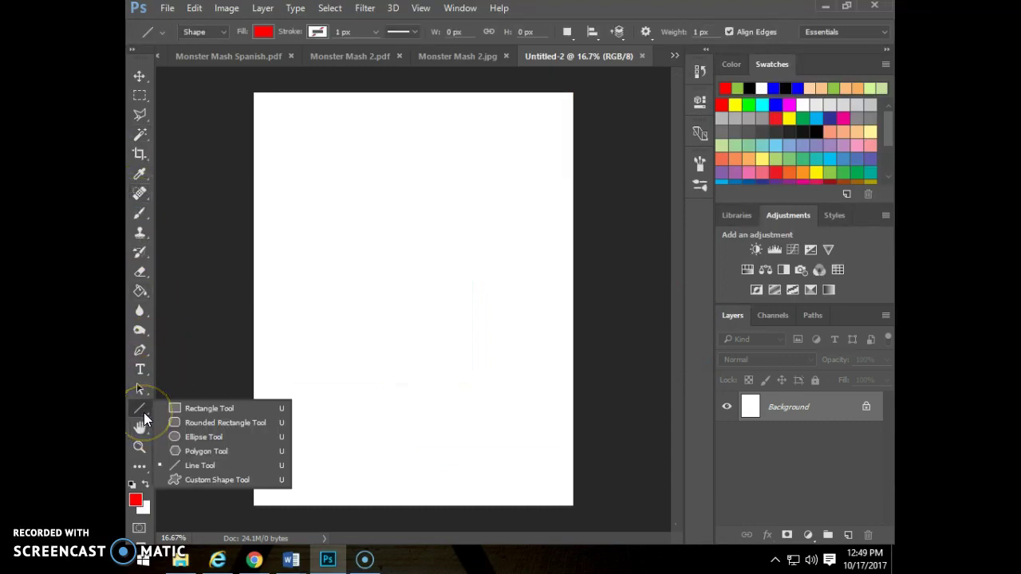
click(175, 423)
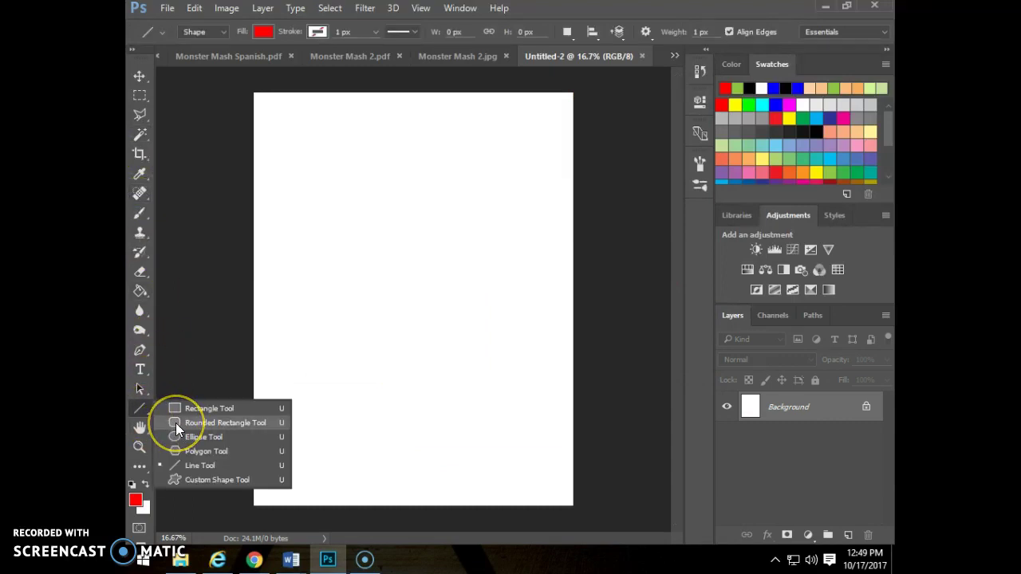
click(175, 423)
drag(339, 188, 457, 308)
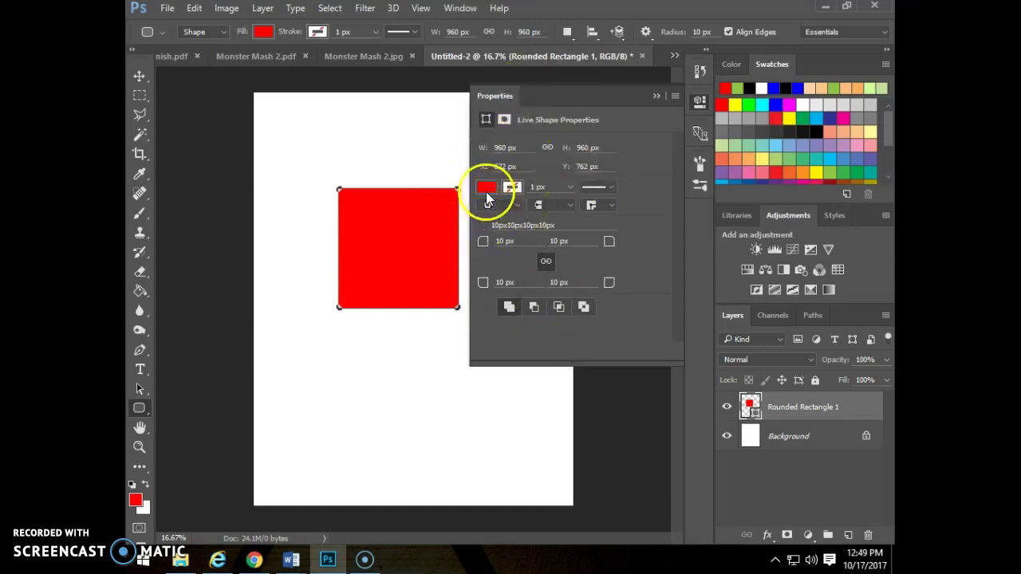
- Change the fill of the rounded rectangle shape to blue
click(776, 86)
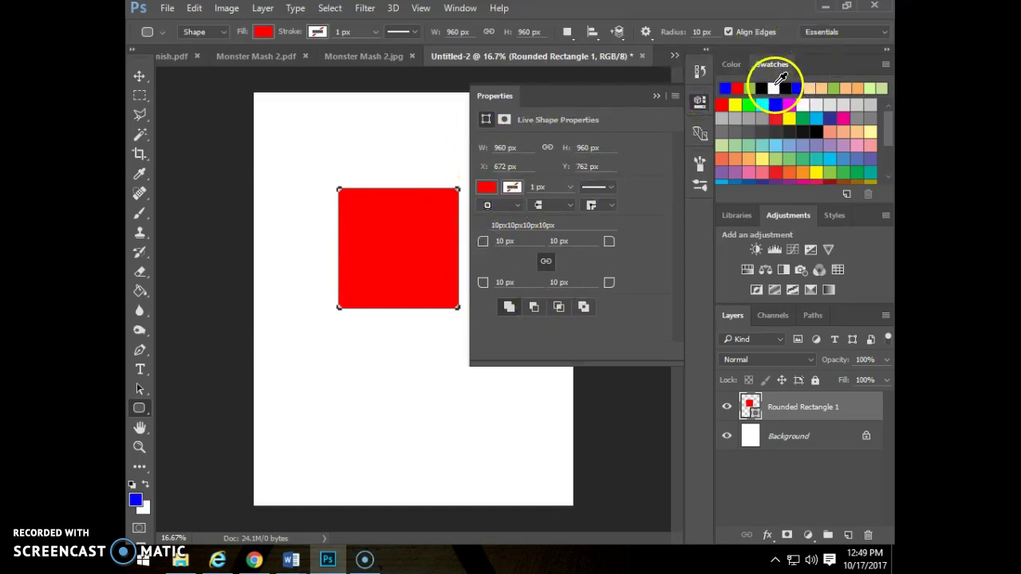
click(485, 191)
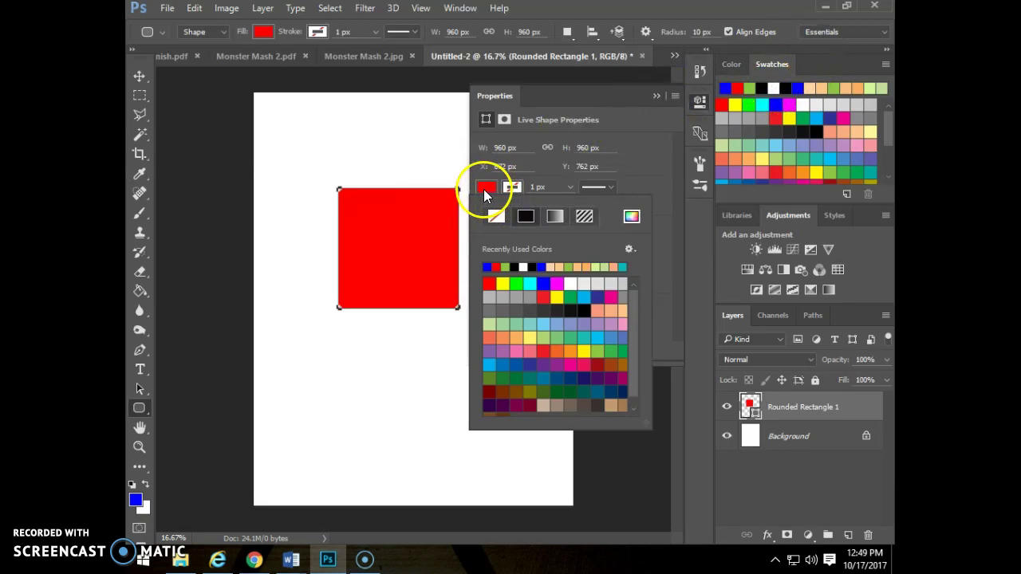
click(489, 267)
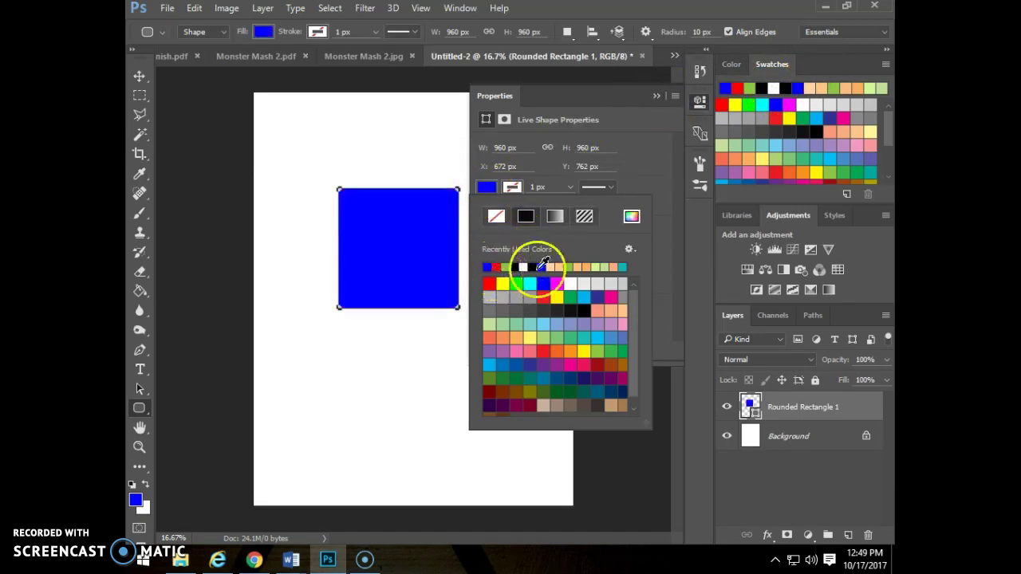
click(644, 99)
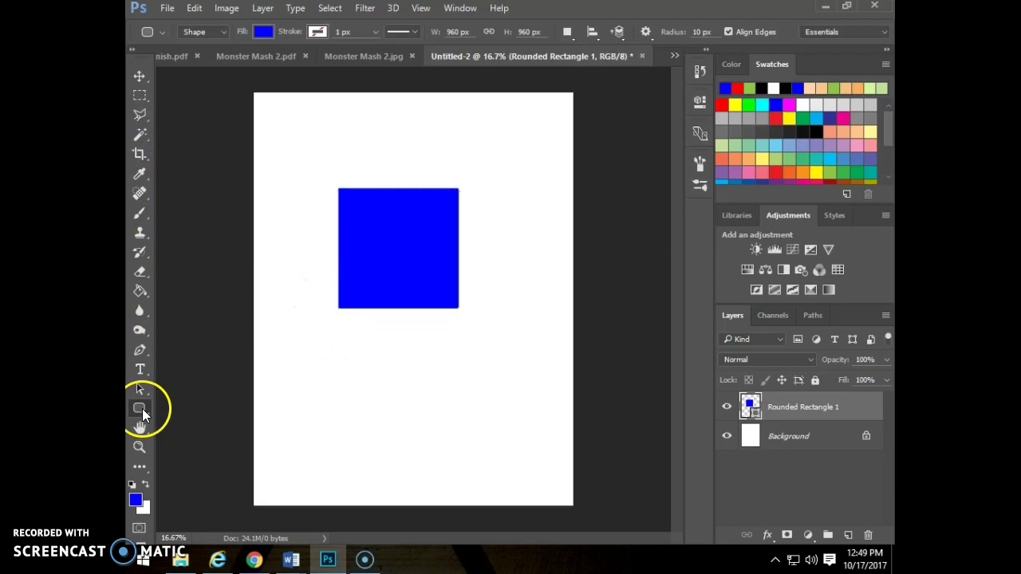
drag(362, 180, 539, 288)
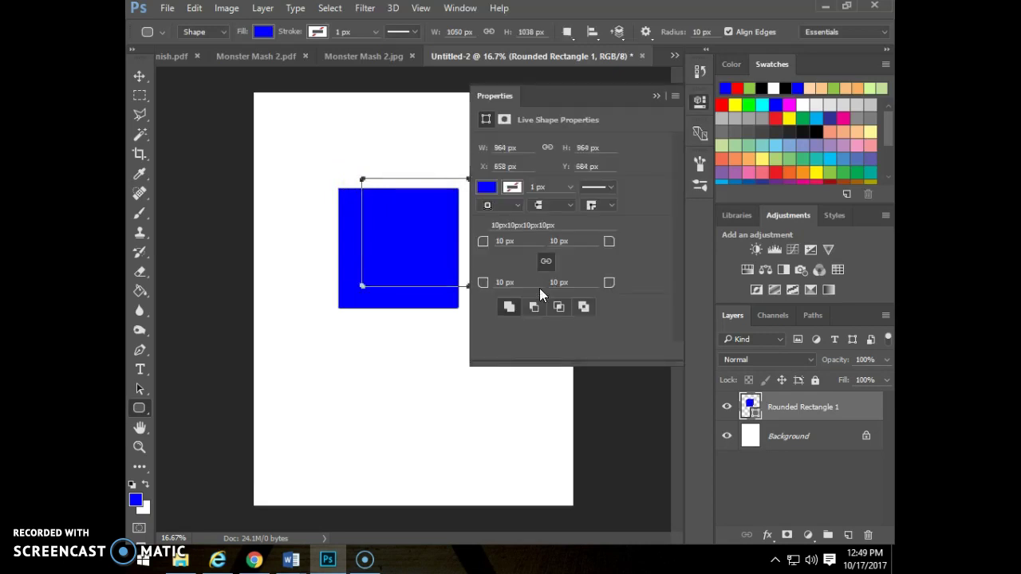
click(490, 188)
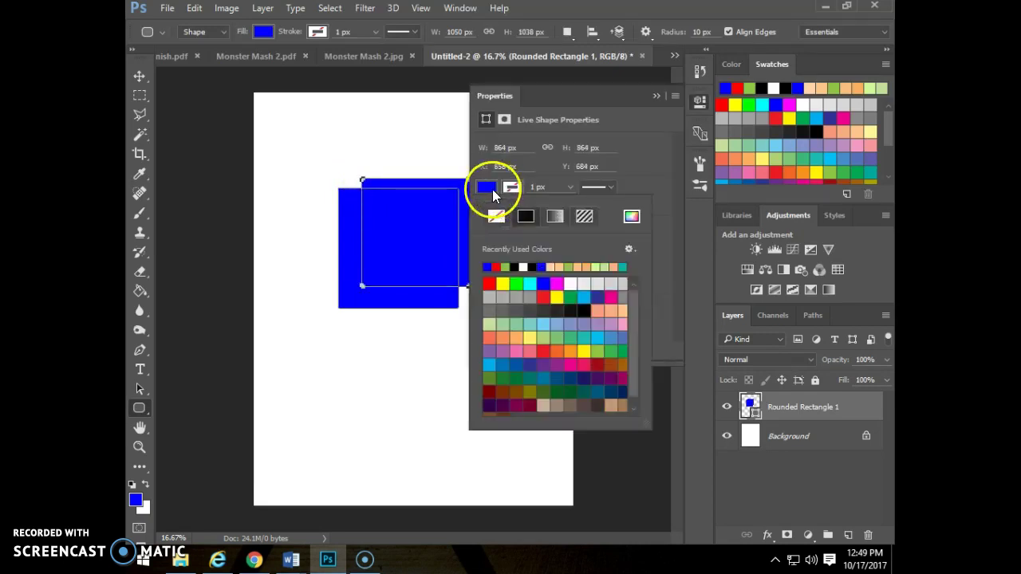
click(497, 267)
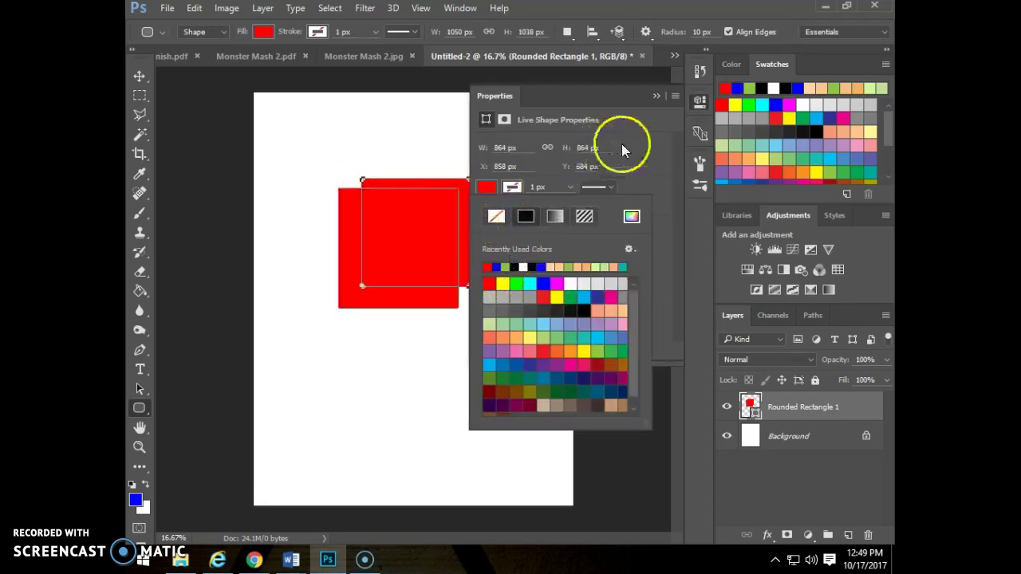
click(655, 96)
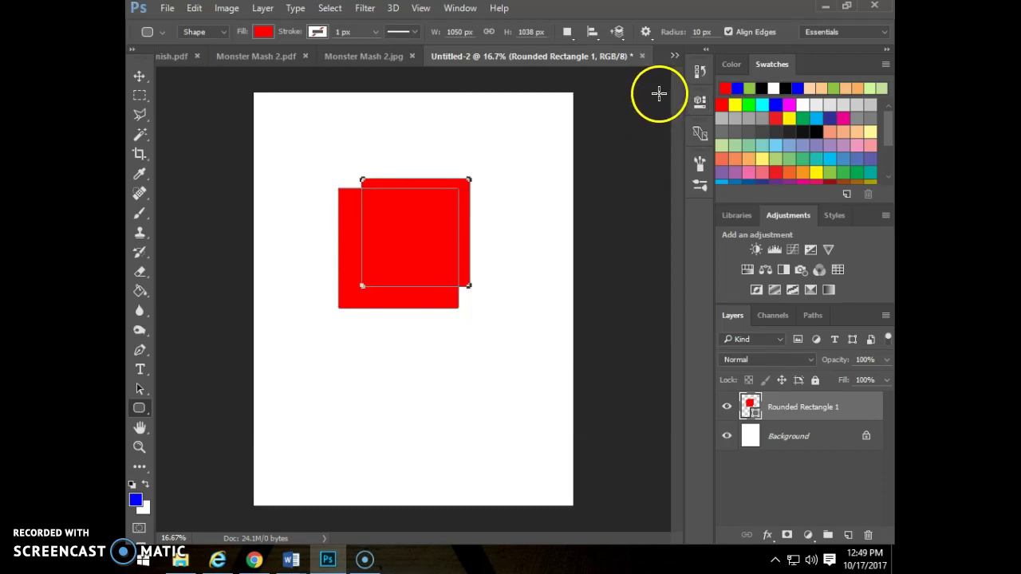
key(alt+BackSpace)
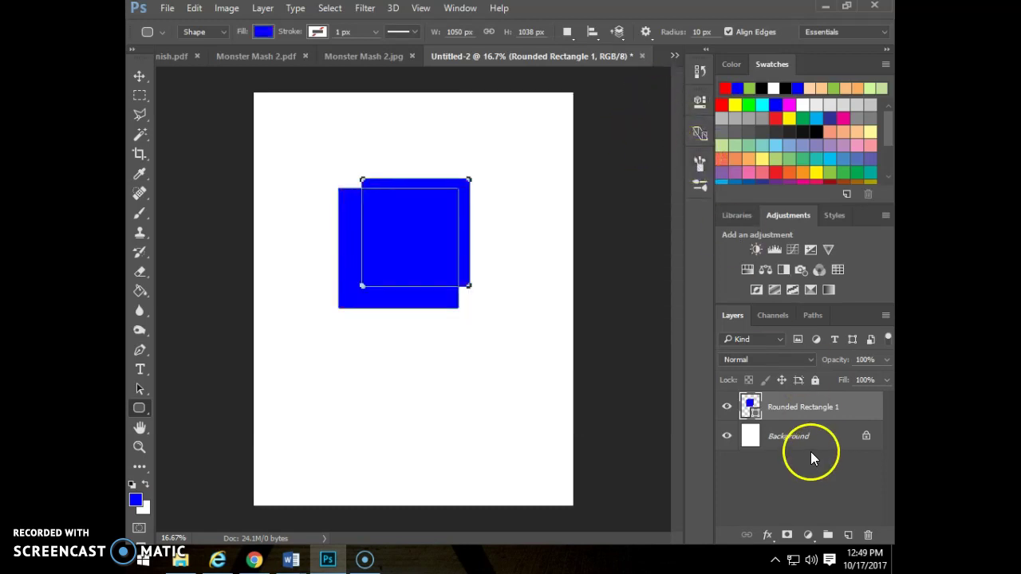
key(ctrl+z)
click(700, 73)
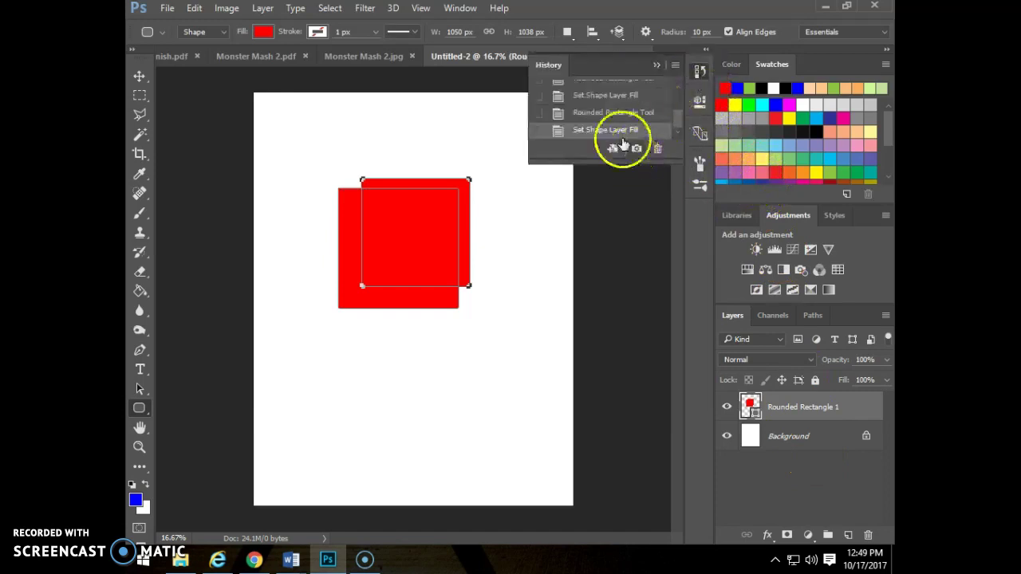
click(611, 113)
click(611, 103)
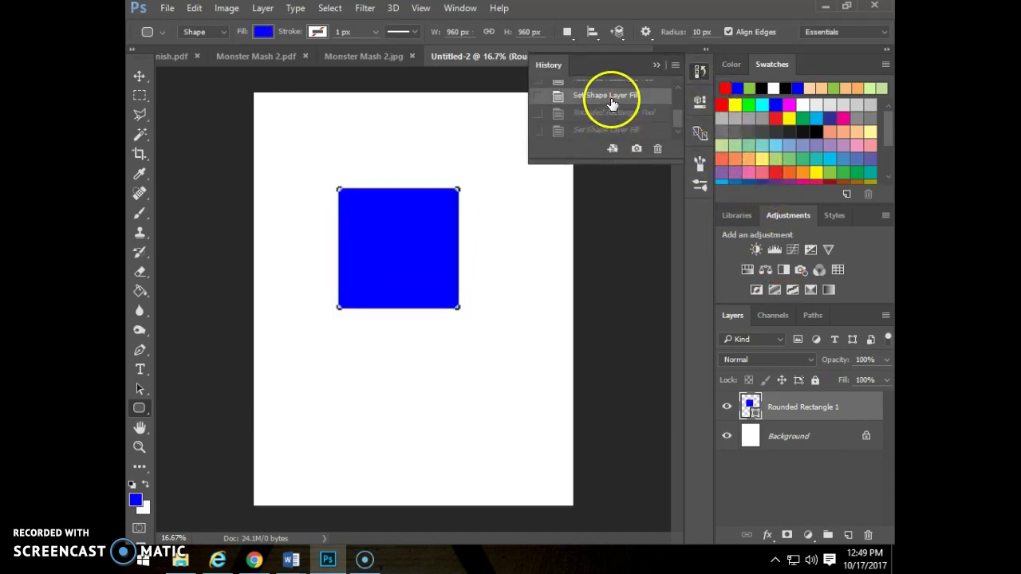
- Add a new layer above Rounded Rectangle 1 and draw an overlapping rounded rectangle about 882 px square, offset up and to the right
click(804, 433)
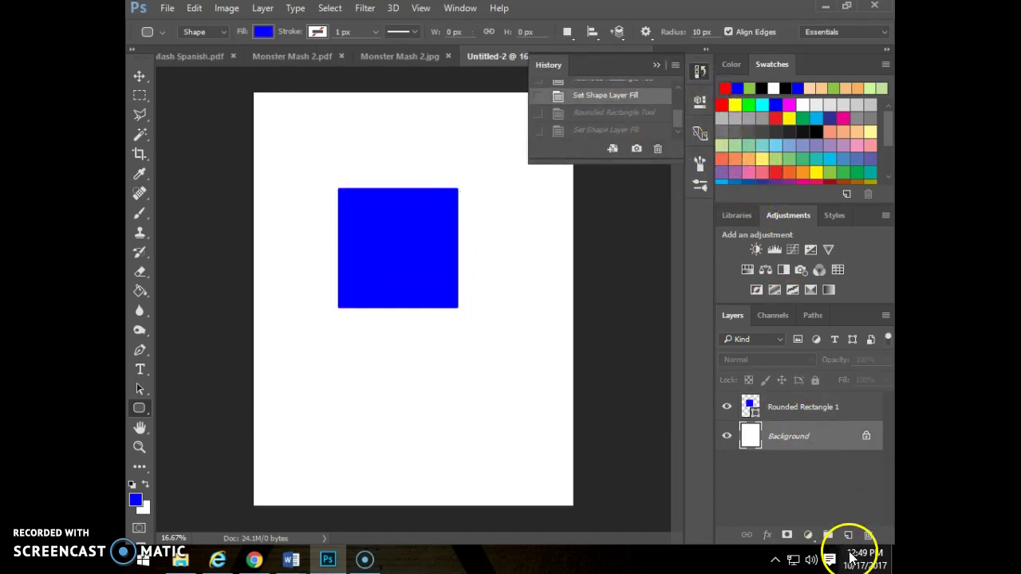
click(848, 535)
drag(789, 436, 783, 407)
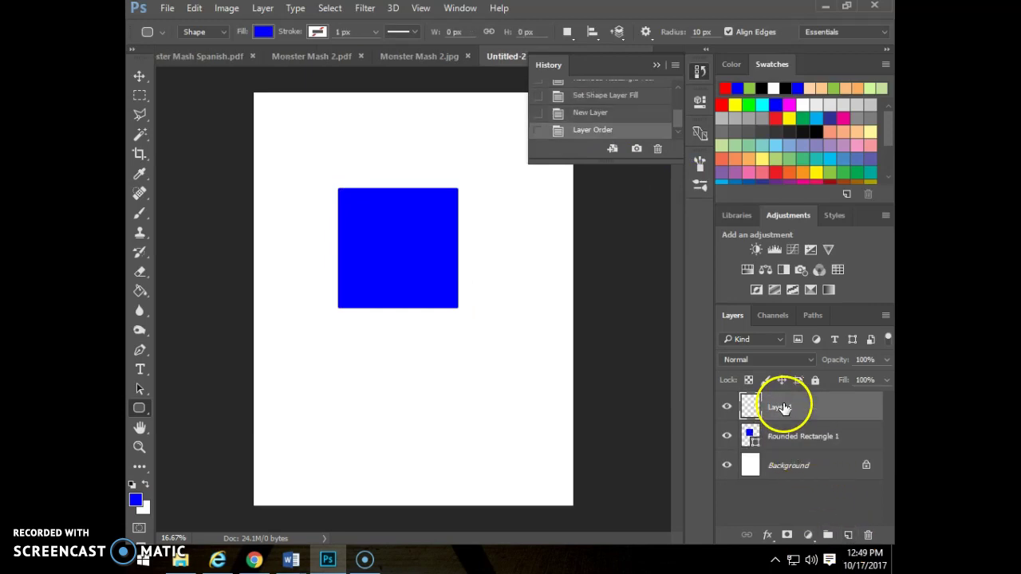
drag(361, 175, 490, 284)
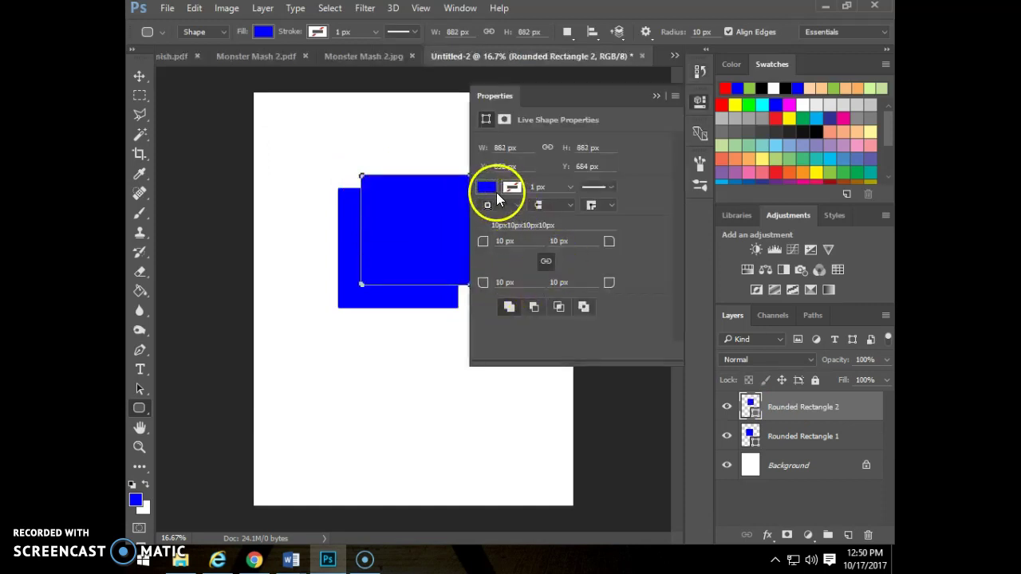
- Change the fill of the Rounded Rectangle 2 shape to white, leaving a blue L of the shape beneath
click(490, 190)
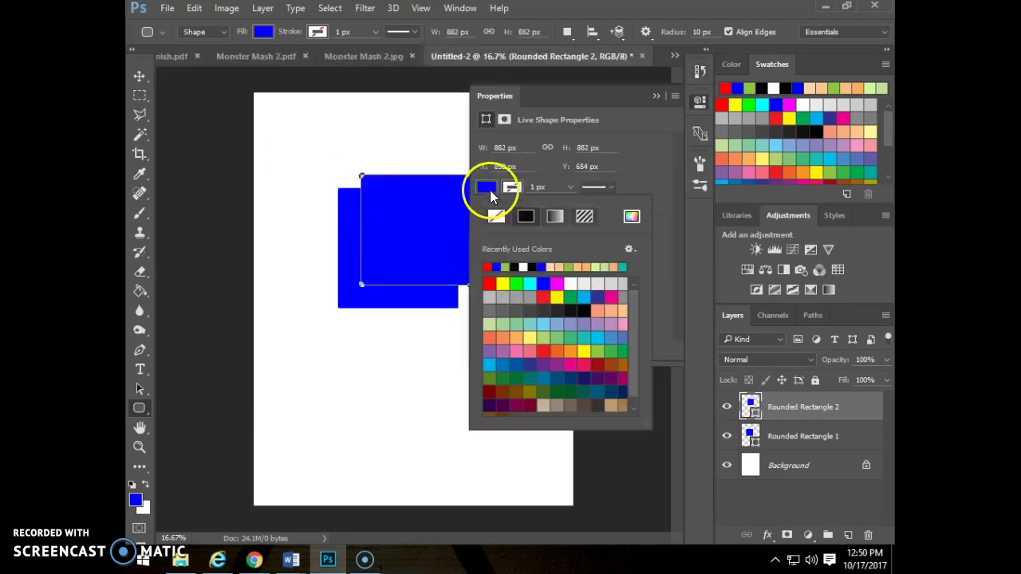
click(514, 265)
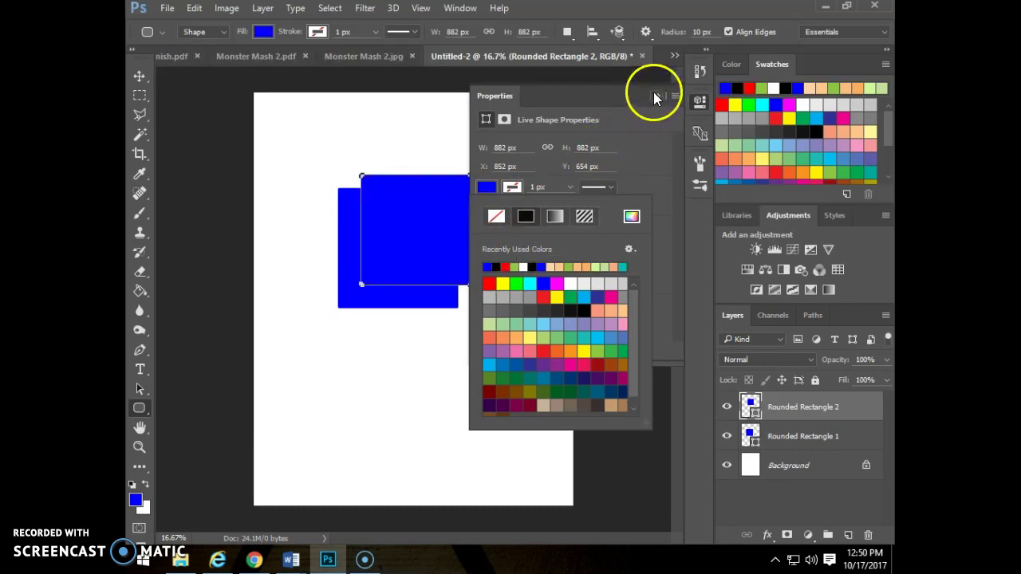
click(655, 95)
click(751, 407)
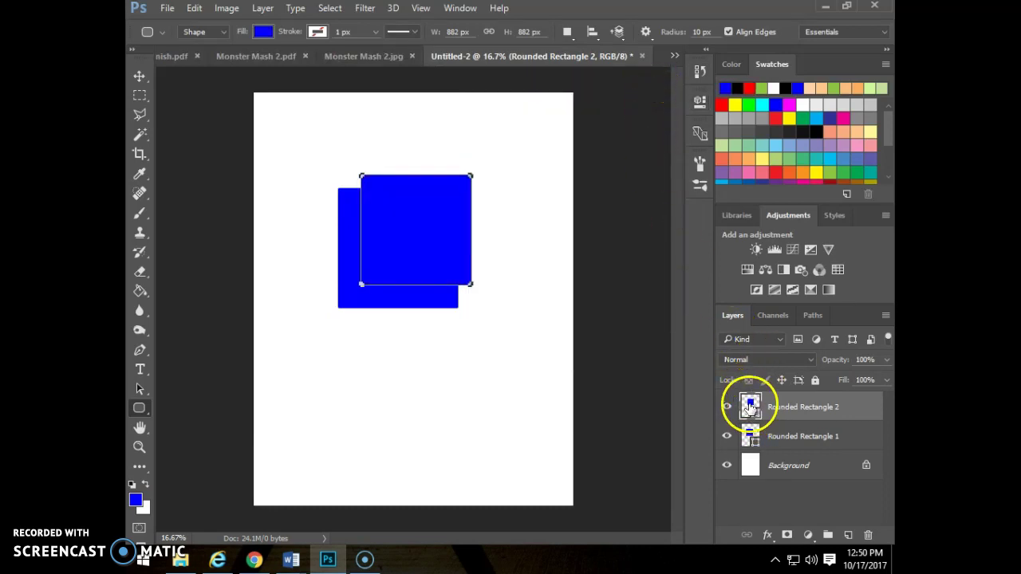
click(750, 407)
click(698, 71)
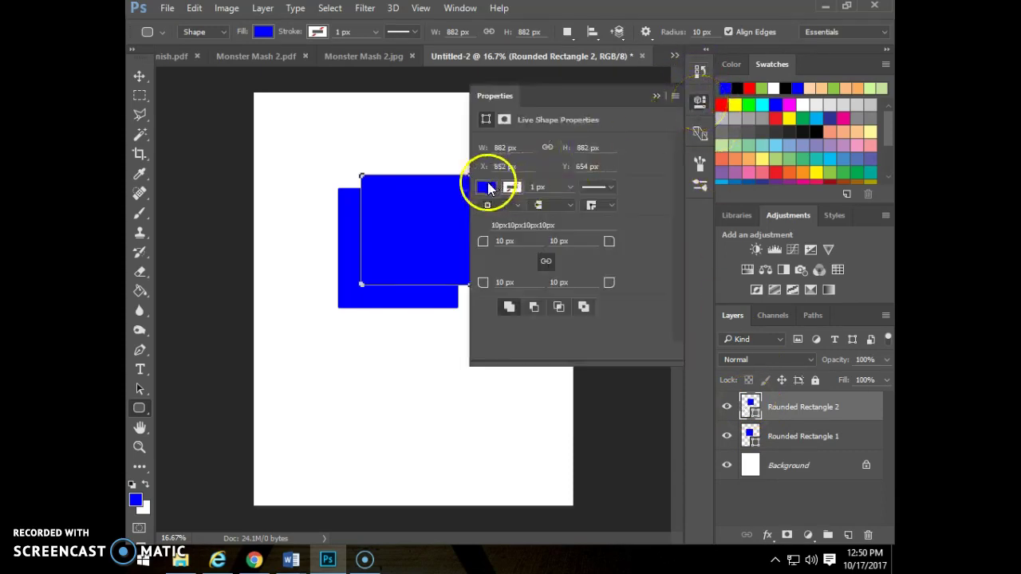
click(487, 186)
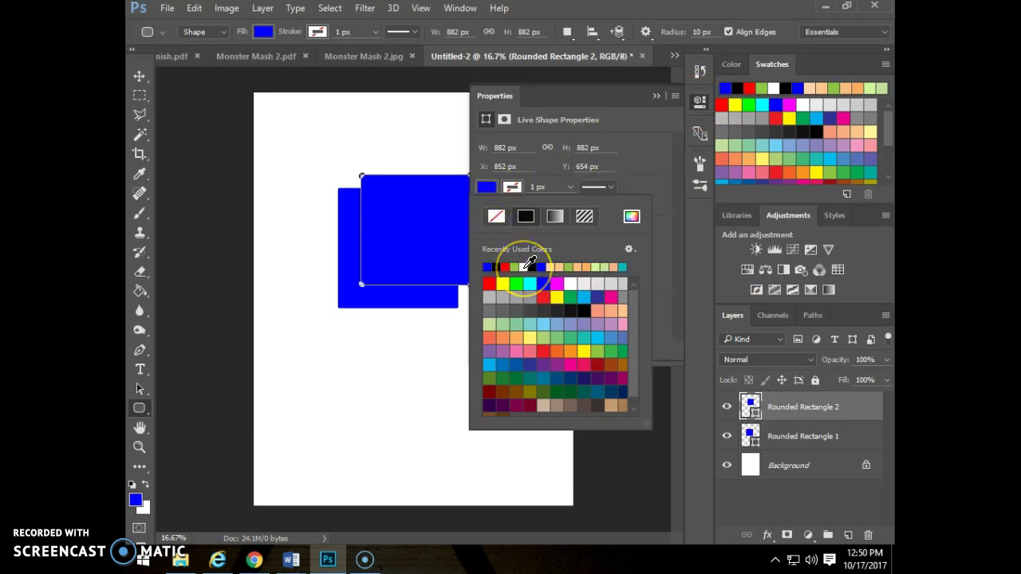
click(527, 266)
click(655, 97)
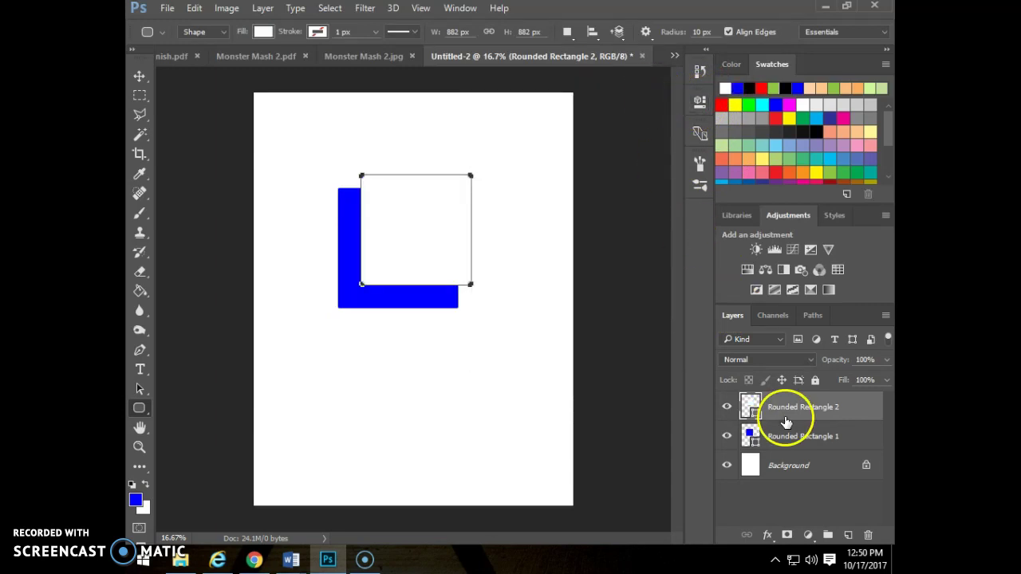
click(786, 436)
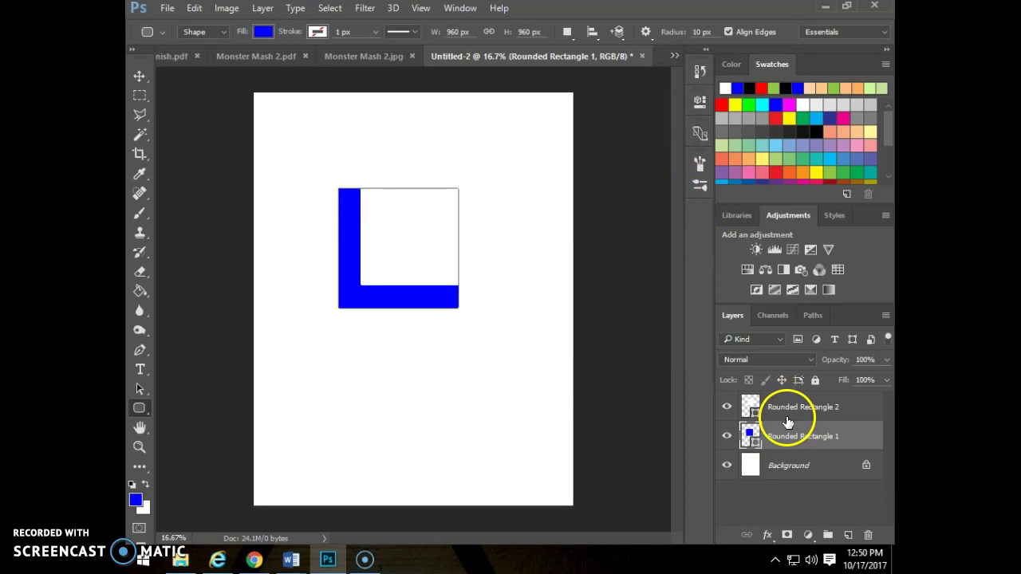
click(788, 419)
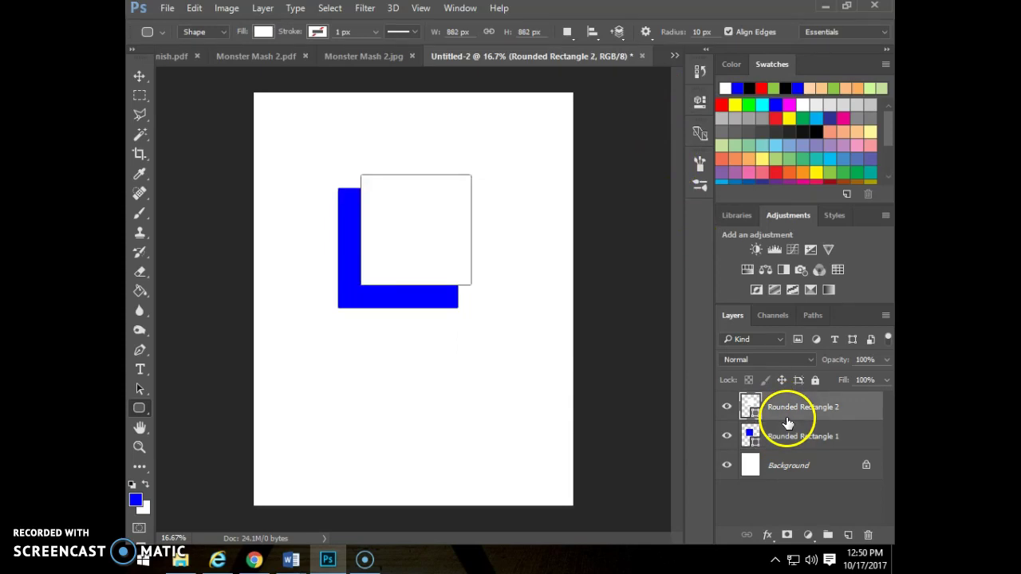
click(700, 101)
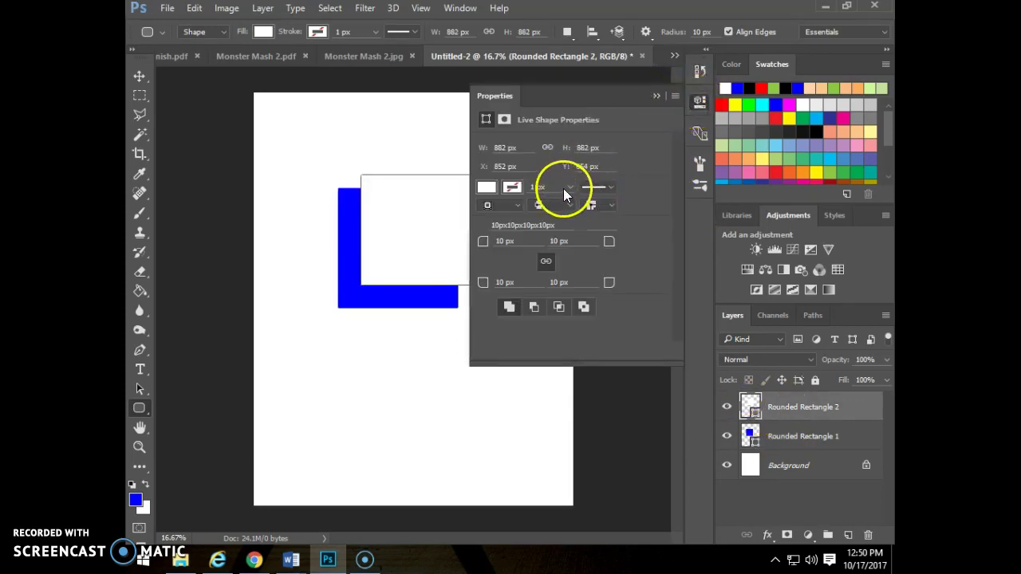
click(510, 189)
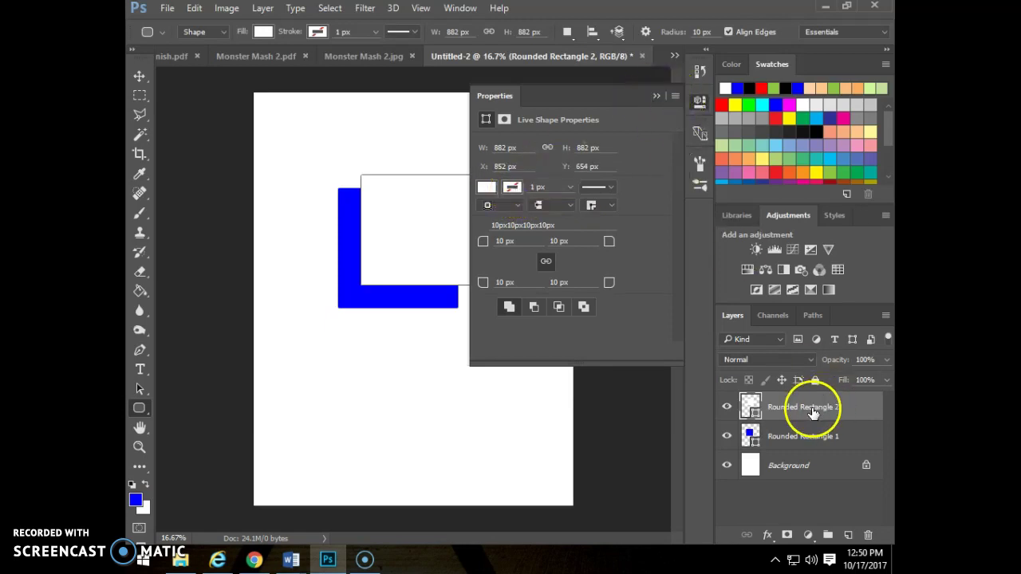
click(670, 97)
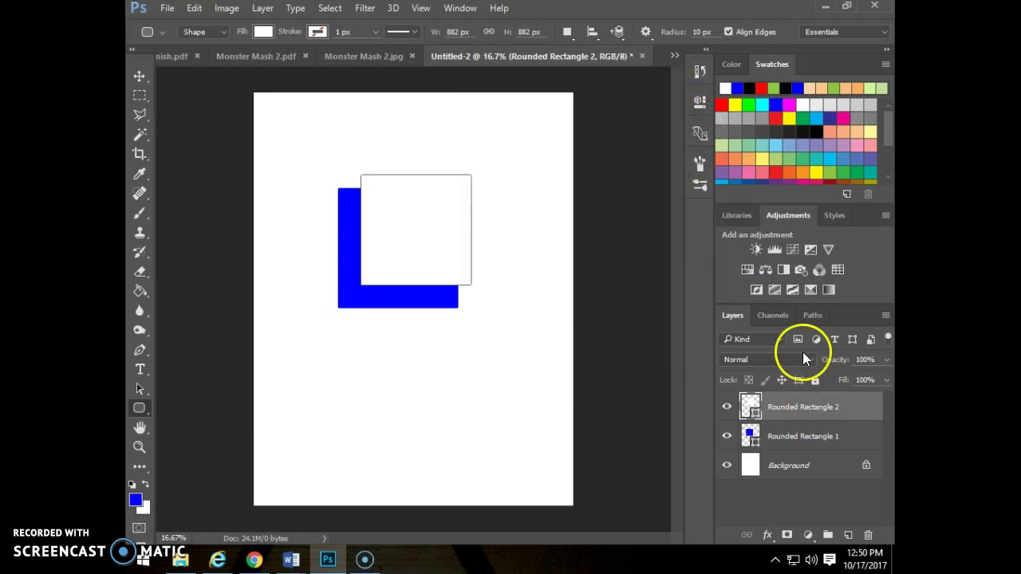
- Rasterize the Rounded Rectangle 2 and Rounded Rectangle 1 layers and merge them into a single layer
right_click(817, 416)
click(575, 274)
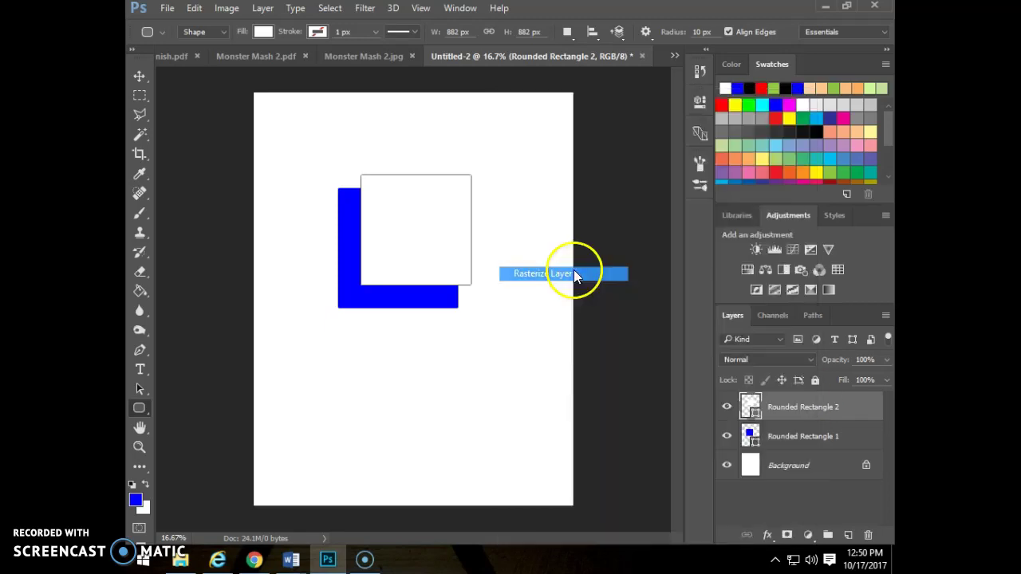
click(813, 435)
right_click(813, 435)
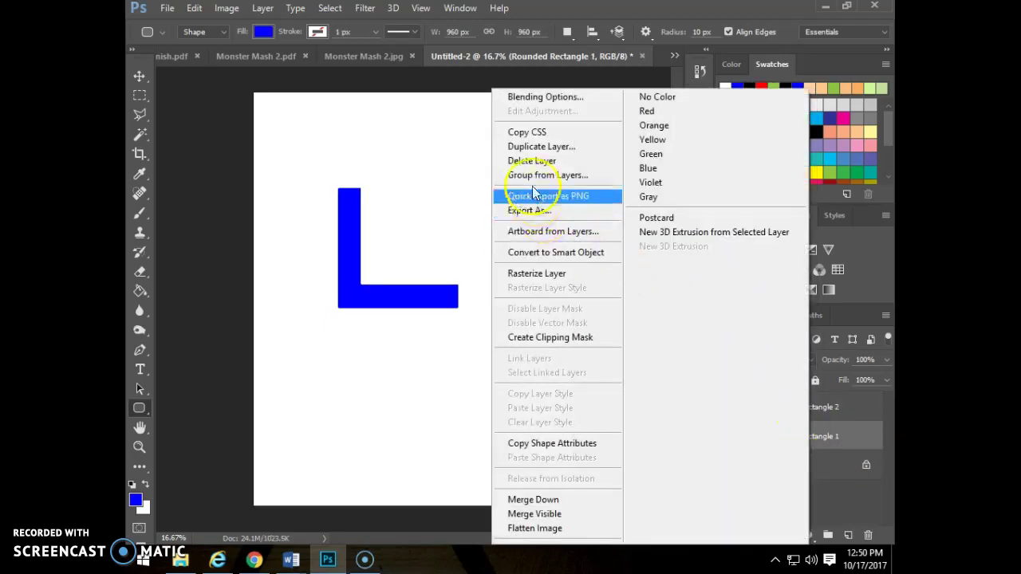
click(531, 275)
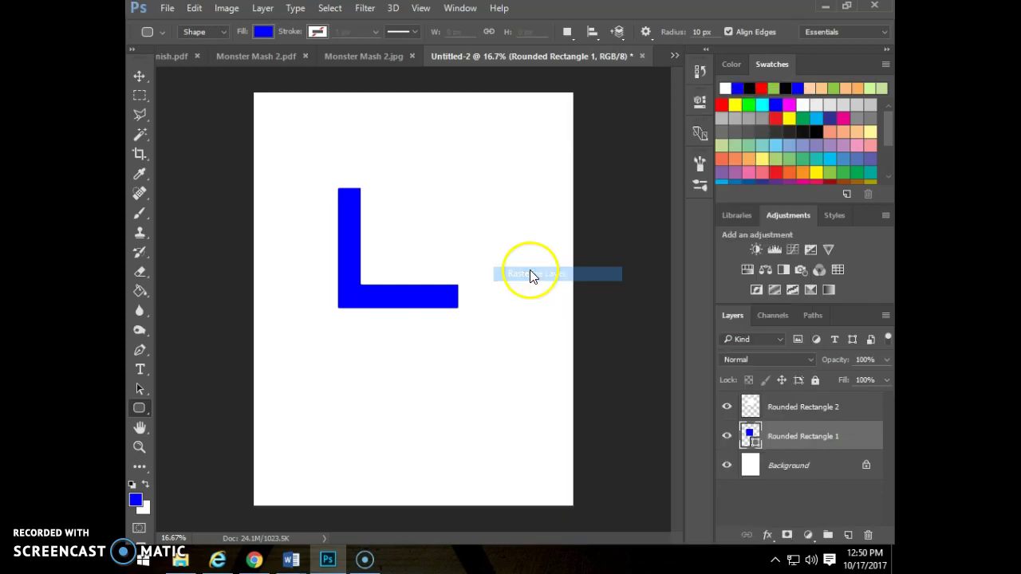
click(791, 411)
key(ctrl+e)
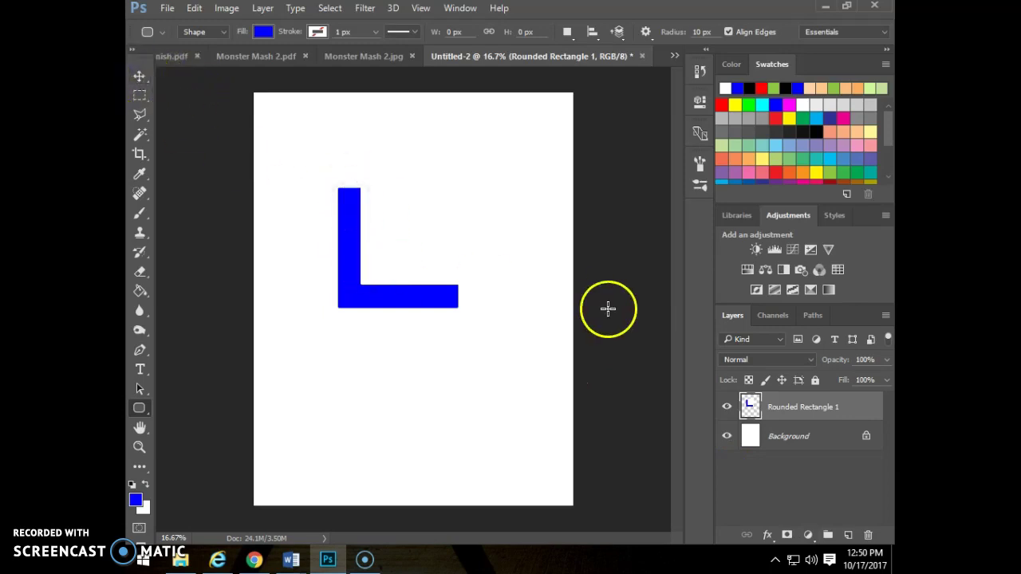
- Hide the Background layer, select the white square of the merged Rounded Rectangle 1 layer, delete it and deselect
click(729, 414)
click(729, 414)
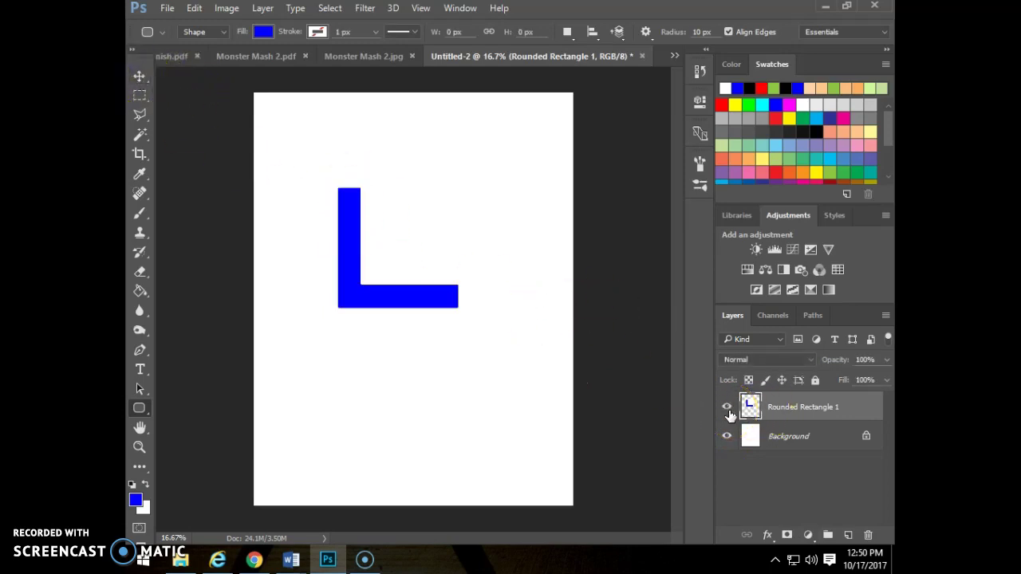
click(727, 437)
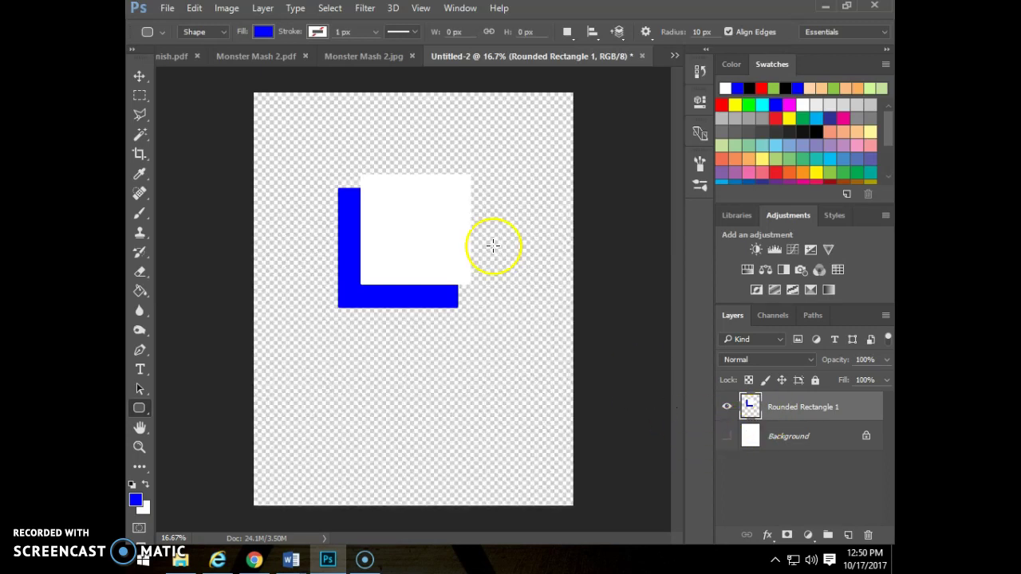
click(142, 134)
click(383, 222)
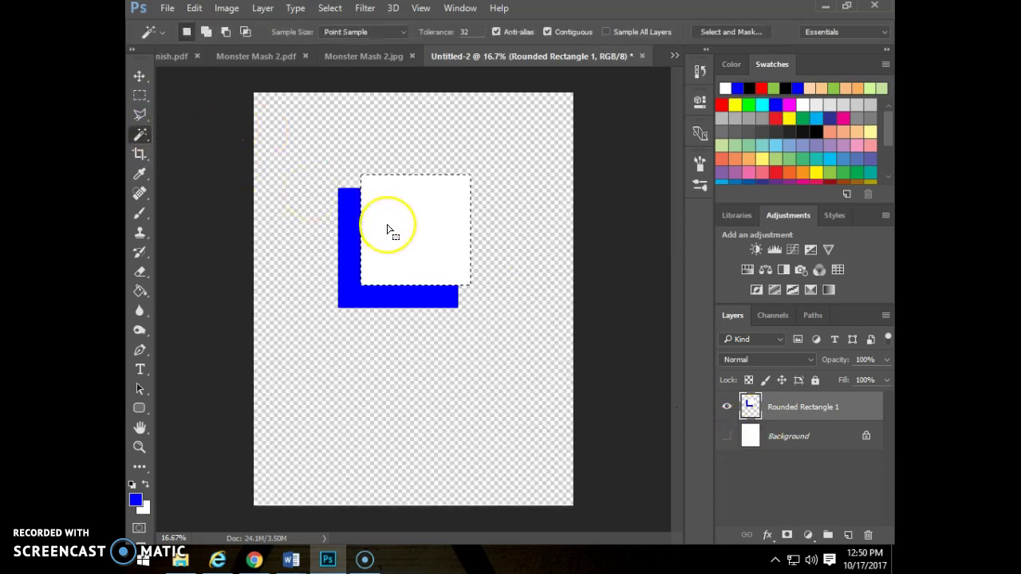
key(Delete)
key(ctrl+d)
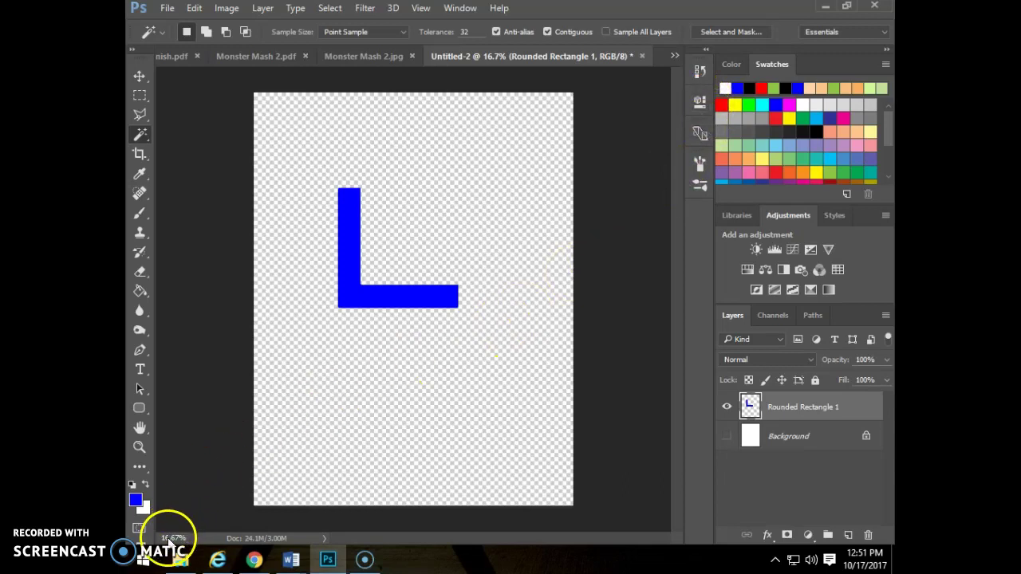
- Return to the Untitled-1 document with the Wrigleyville graphic and fit it on screen
click(328, 559)
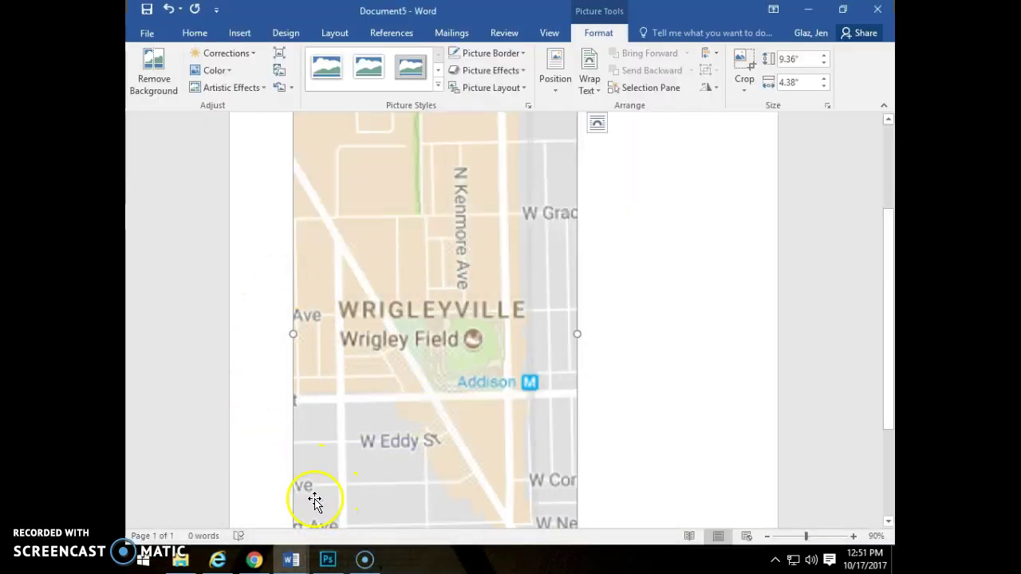
click(329, 559)
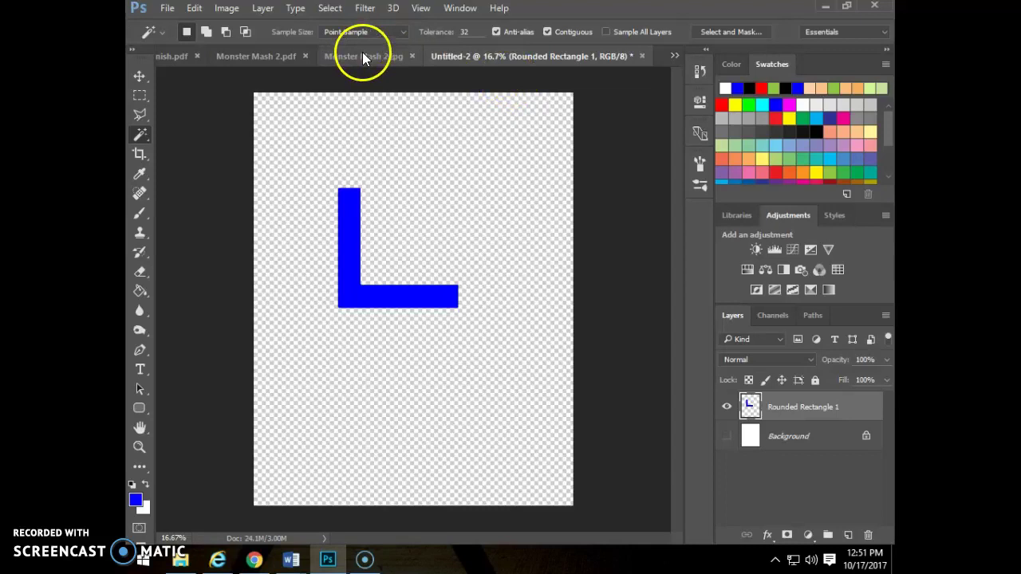
click(675, 57)
click(686, 61)
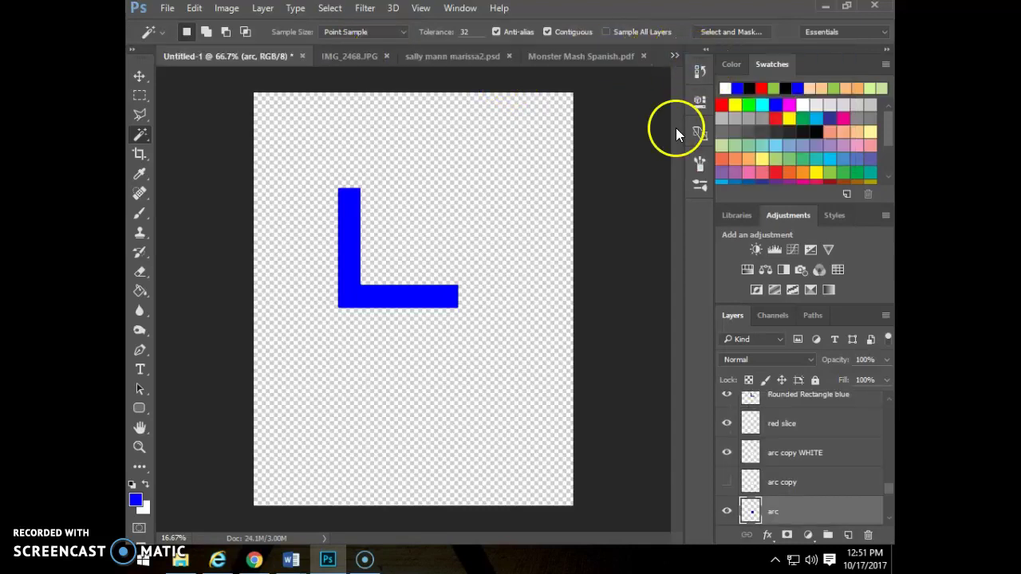
key(ctrl+0)
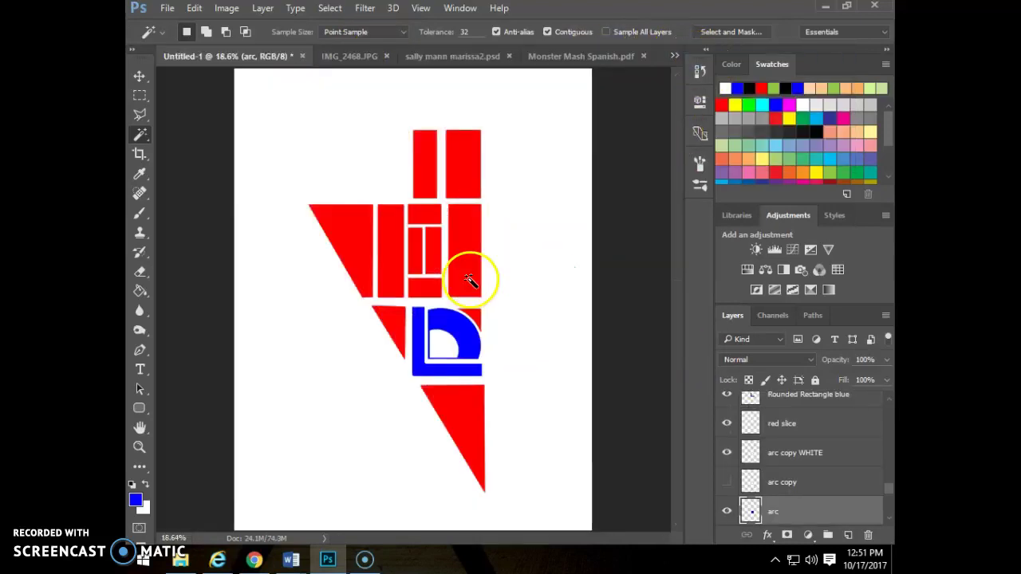
- Show the Rounded Rectangle blue copy, stitching and SQUARE layers of the ballpark
click(727, 452)
scroll(725, 428, up, 3)
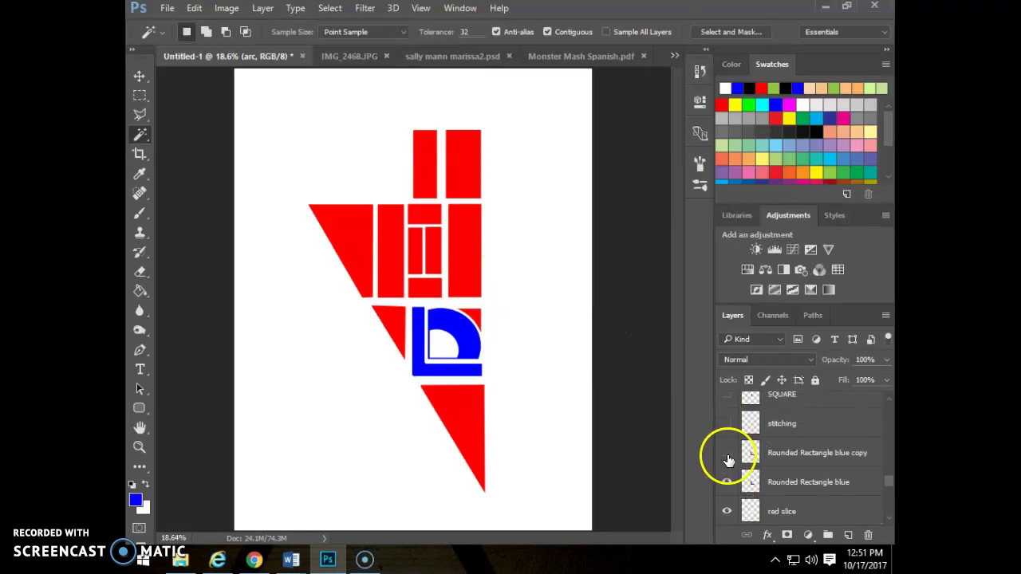
click(727, 453)
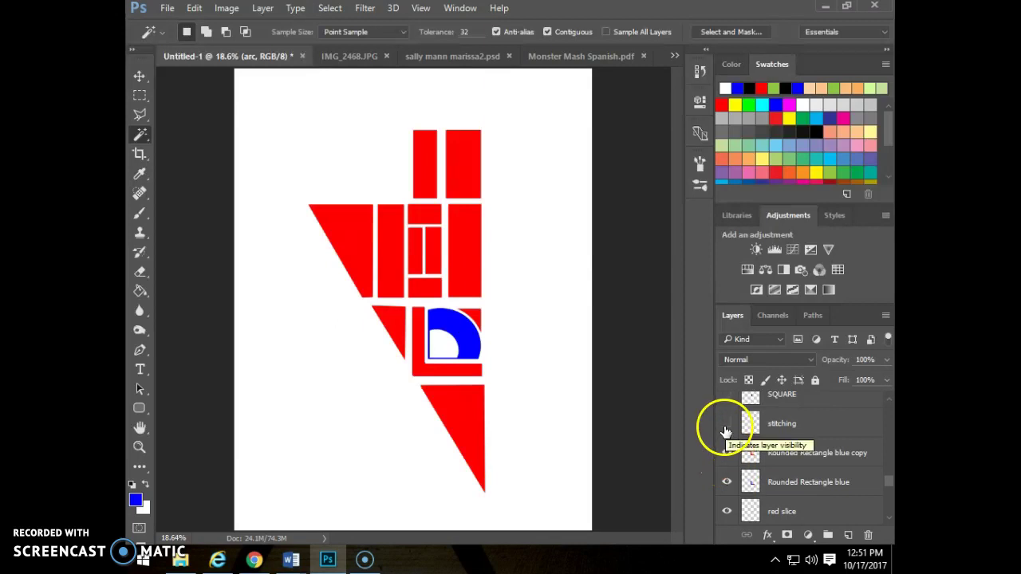
click(726, 424)
scroll(728, 429, up, 1)
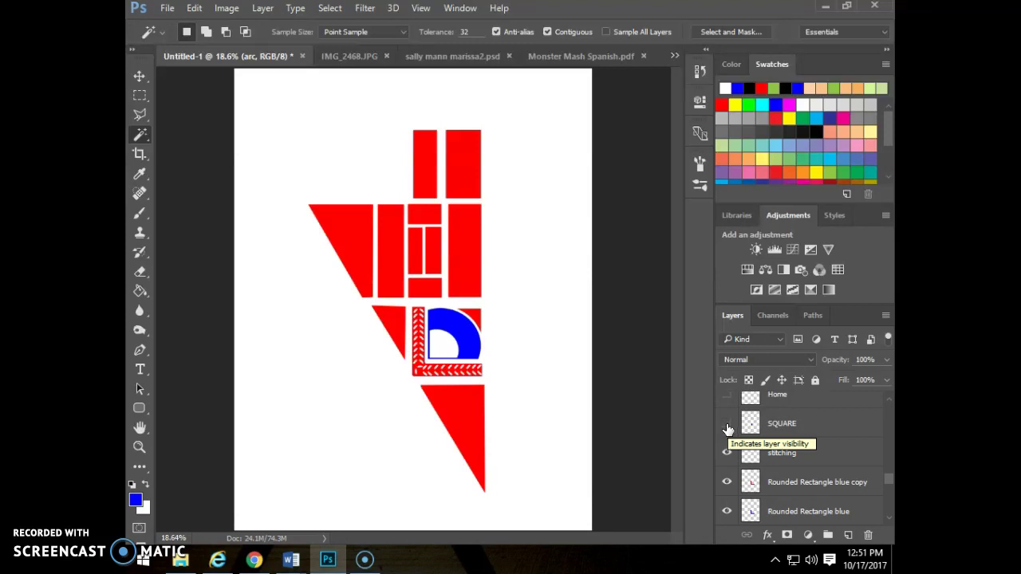
click(728, 427)
- Show the four base layers of the diamond: Home, 1st, 2nd and 3rd
scroll(729, 431, up, 1)
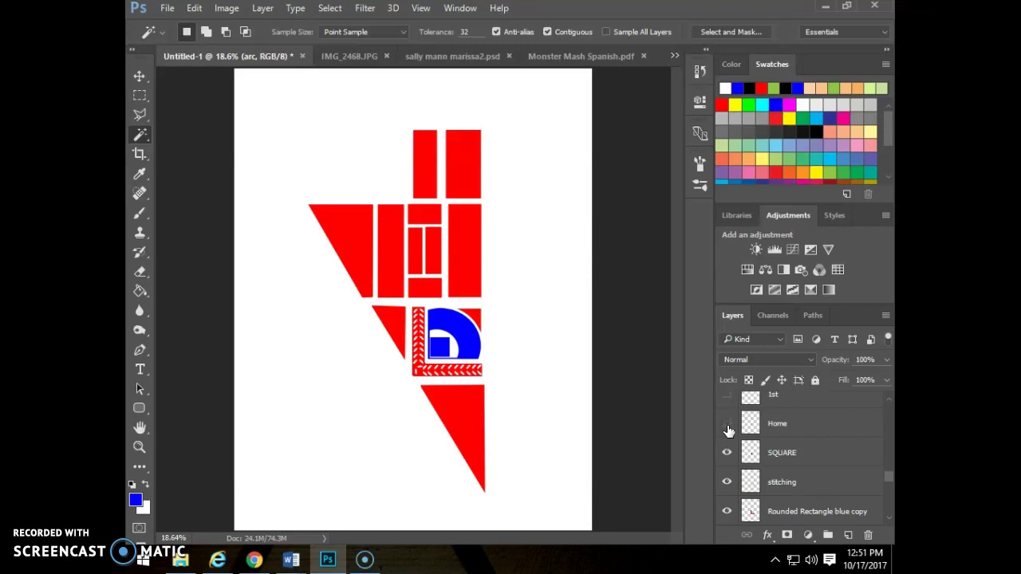
scroll(728, 431, up, 1)
click(726, 398)
scroll(726, 419, up, 3)
click(726, 454)
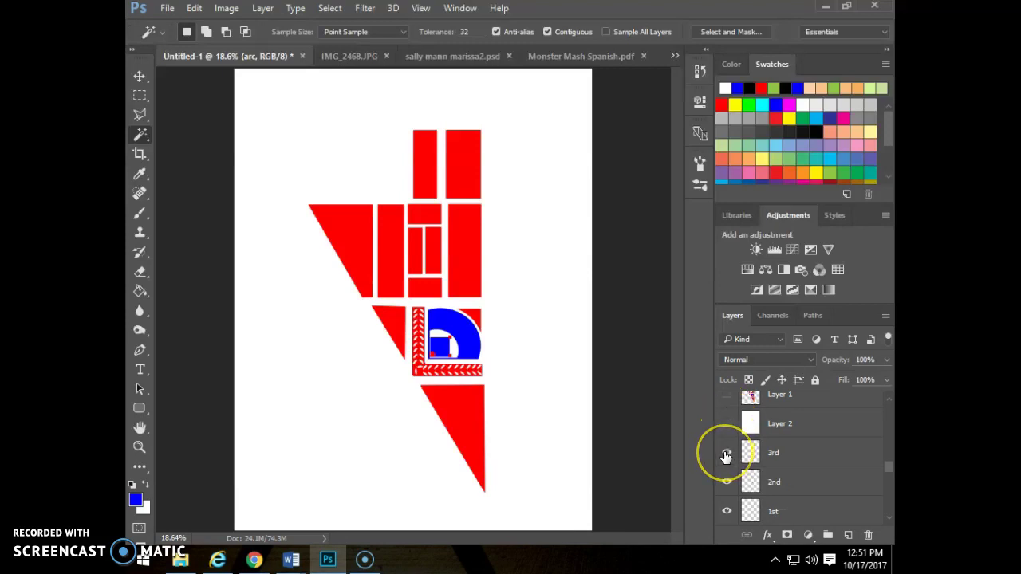
- Show Layer 2, the white backdrop, and Layer 1, the combined map artwork
drag(729, 453, 725, 424)
click(726, 425)
click(726, 396)
- Show the N. Clark Street, W. Waveland Ave and W. Addison St text layers
scroll(798, 468, up, 2)
scroll(797, 468, up, 1)
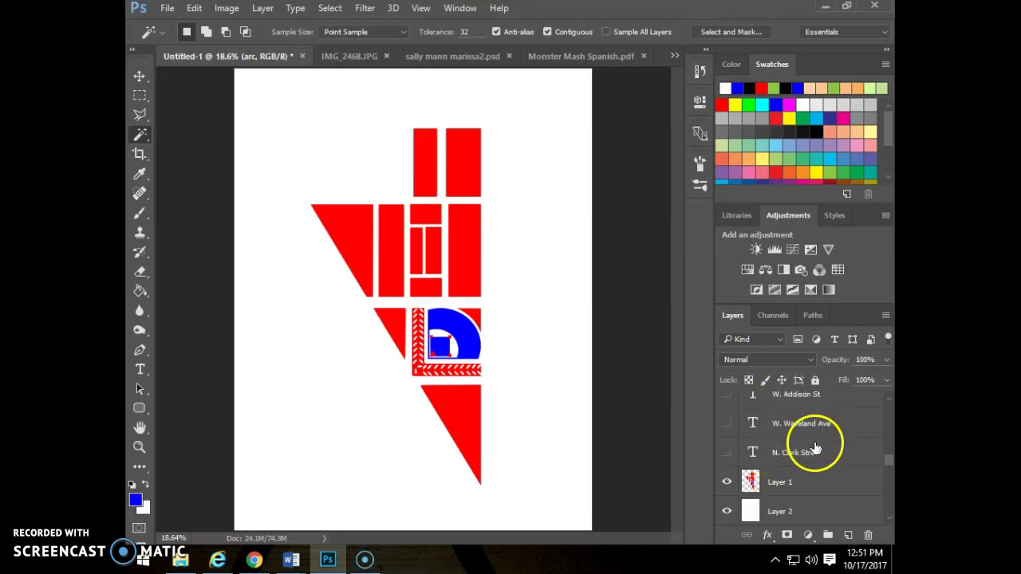
click(725, 449)
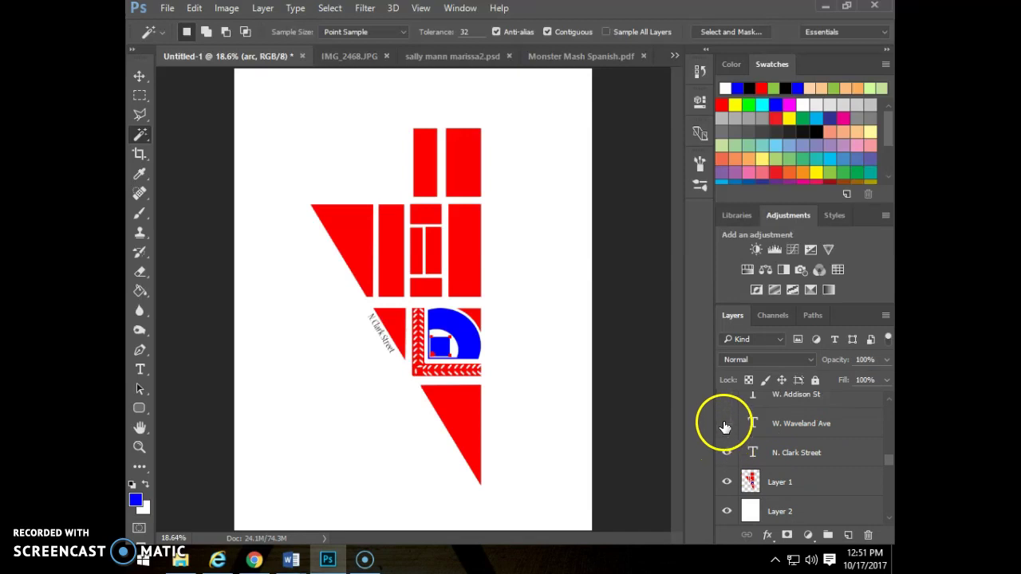
click(726, 423)
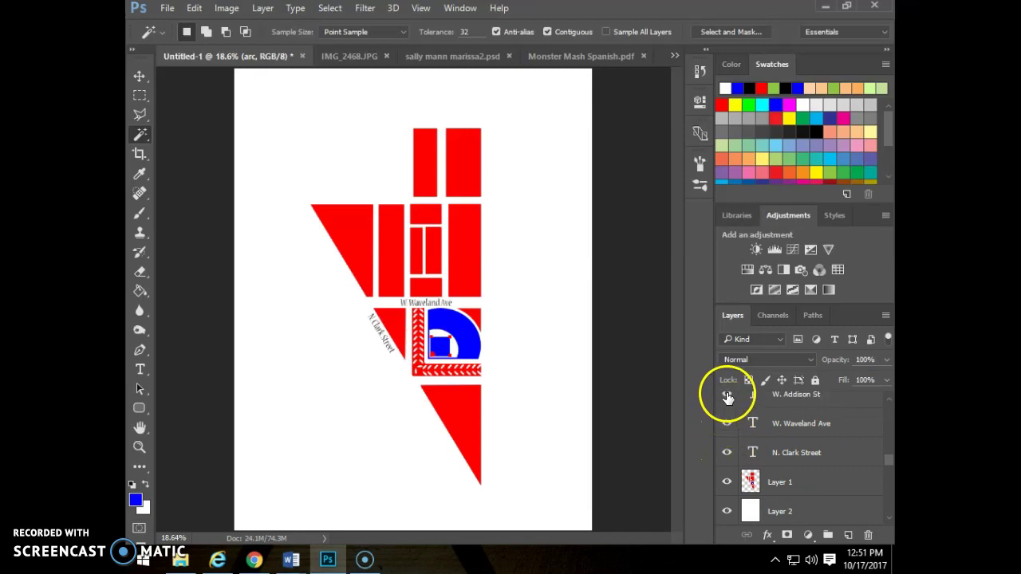
click(726, 396)
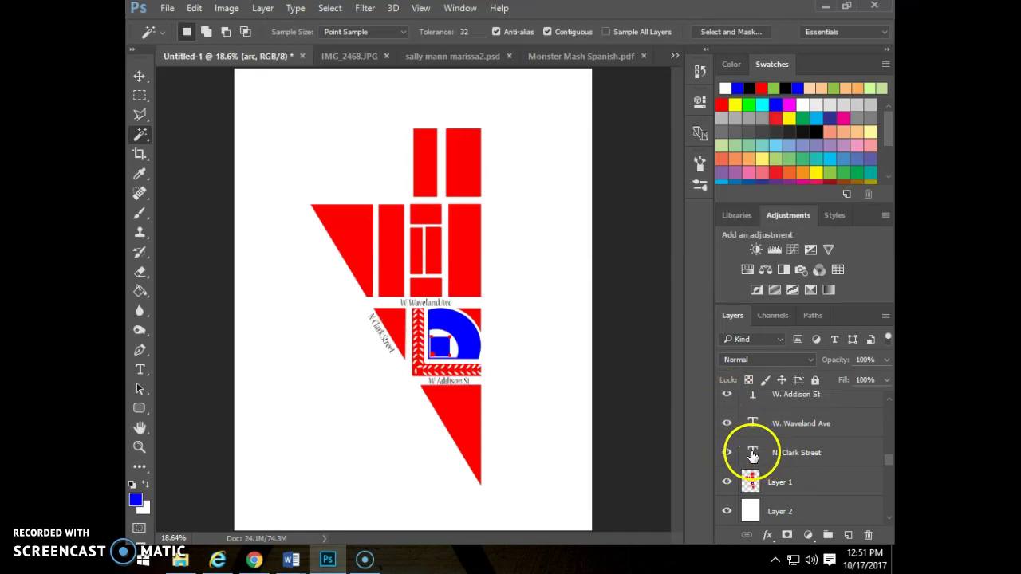
double_click(752, 453)
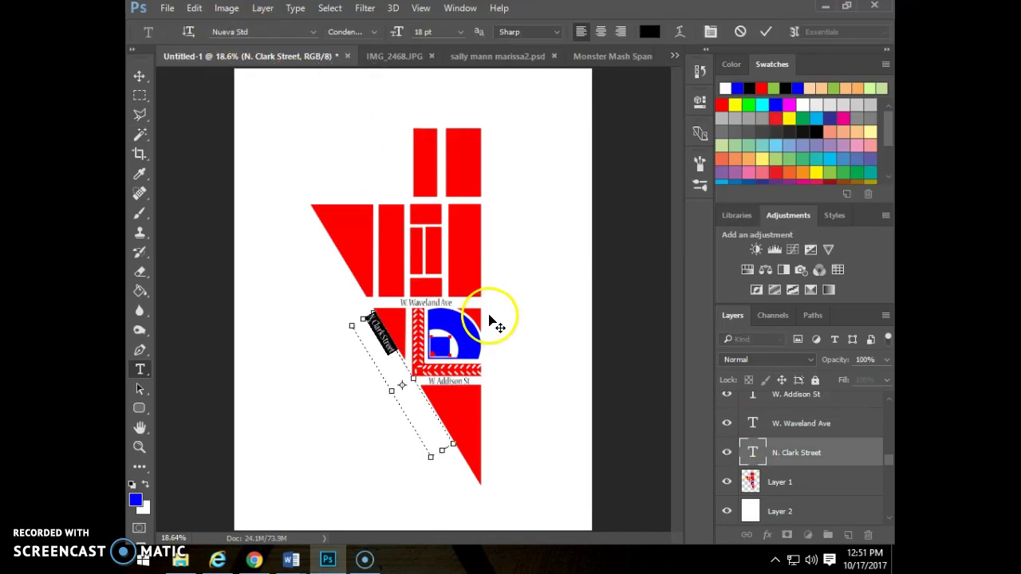
key(Escape)
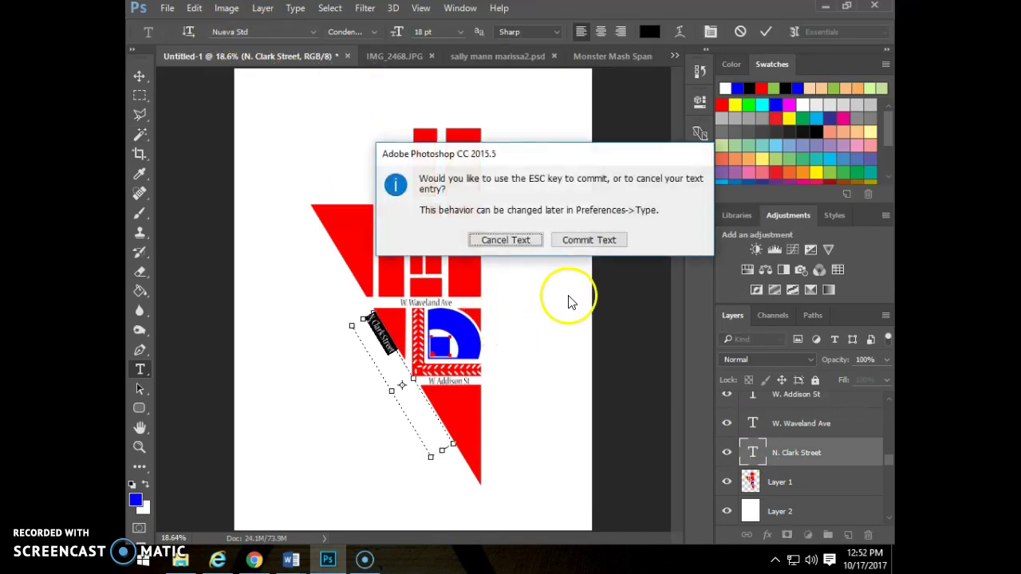
click(536, 239)
key(w)
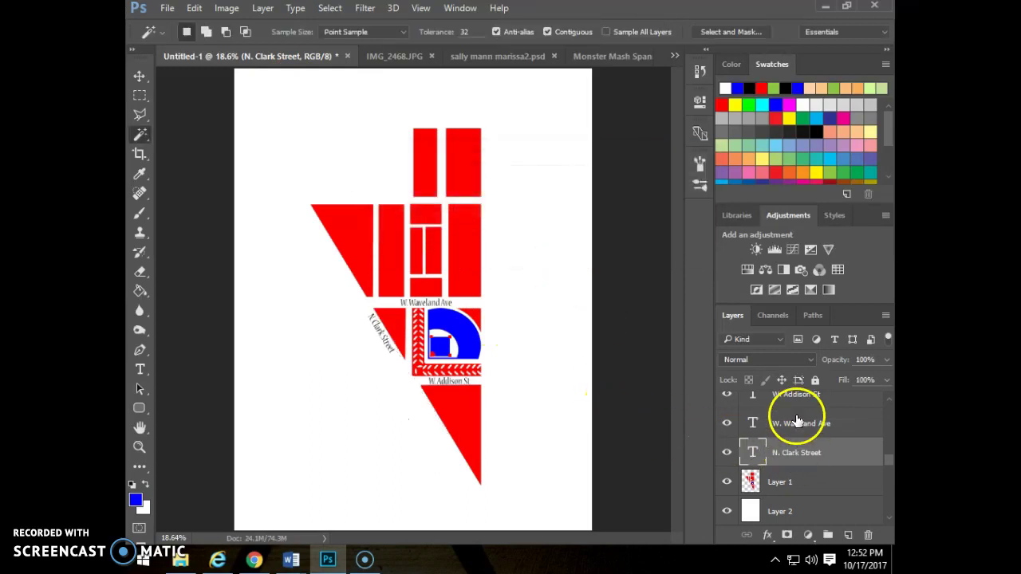
- Add a text box reading "N. Clark St" in the empty area below the map and rotate it parallel to the diagonal street
click(799, 427)
key(t)
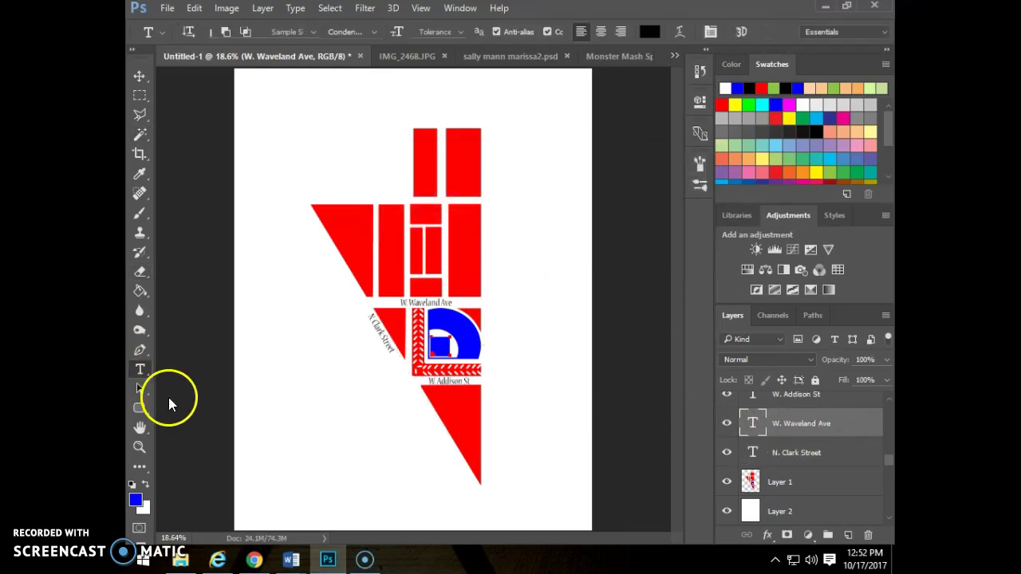
drag(255, 429, 412, 477)
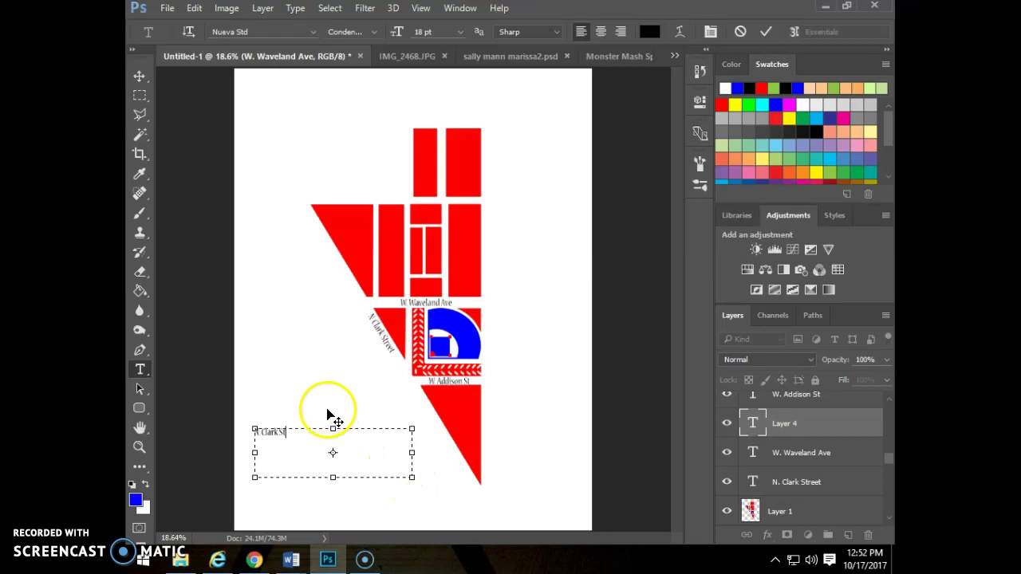
drag(333, 421, 362, 436)
click(252, 411)
click(170, 114)
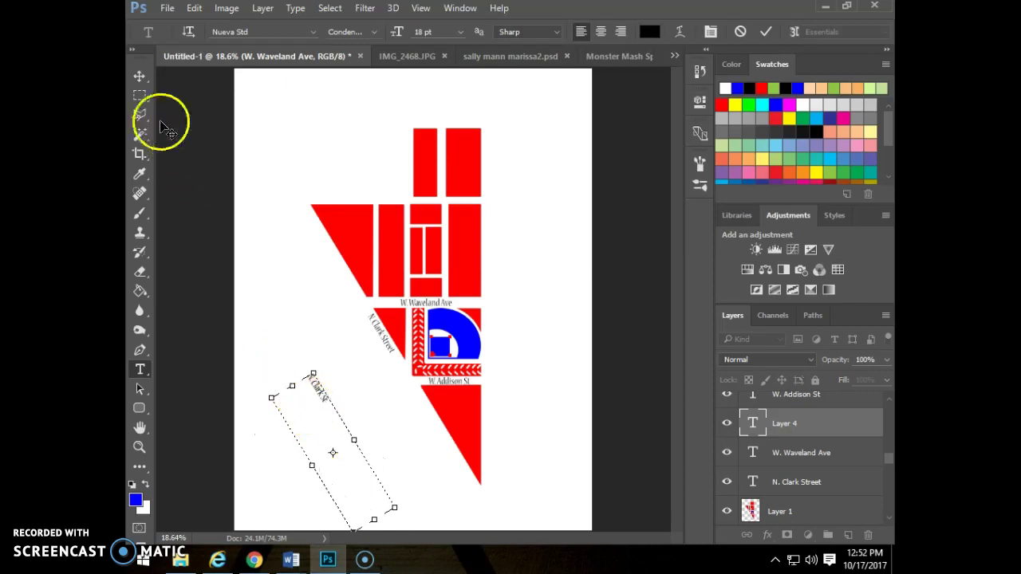
- Try moving the rotated "N. Clark St" text with the Move tool and delete its layer
click(140, 77)
click(304, 369)
drag(303, 368, 323, 408)
key(Delete)
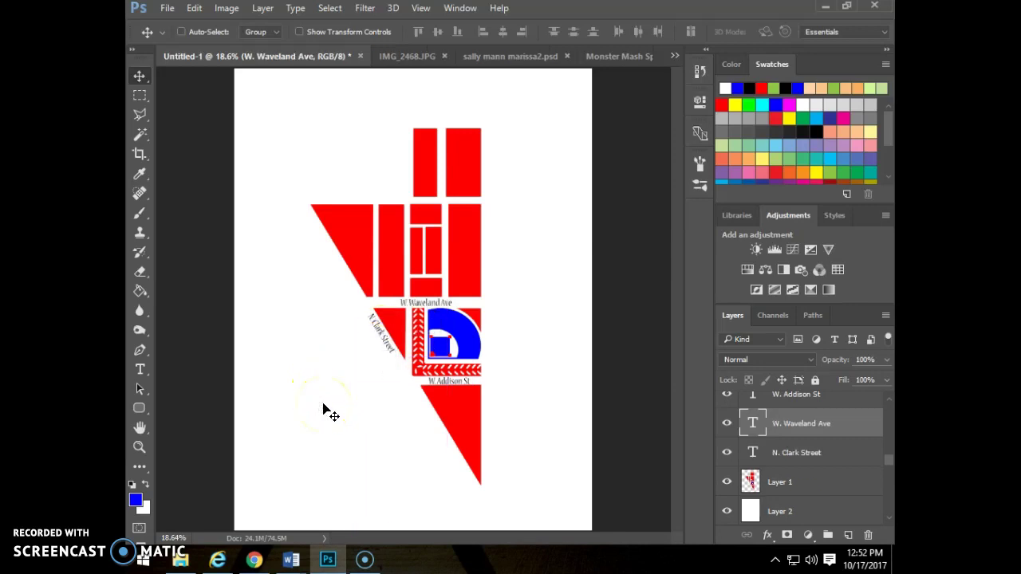
- Draw a 1 px line about 440 px wide and 742 px high along the large red triangle's diagonal edge, and delete it
scroll(815, 478, up, 3)
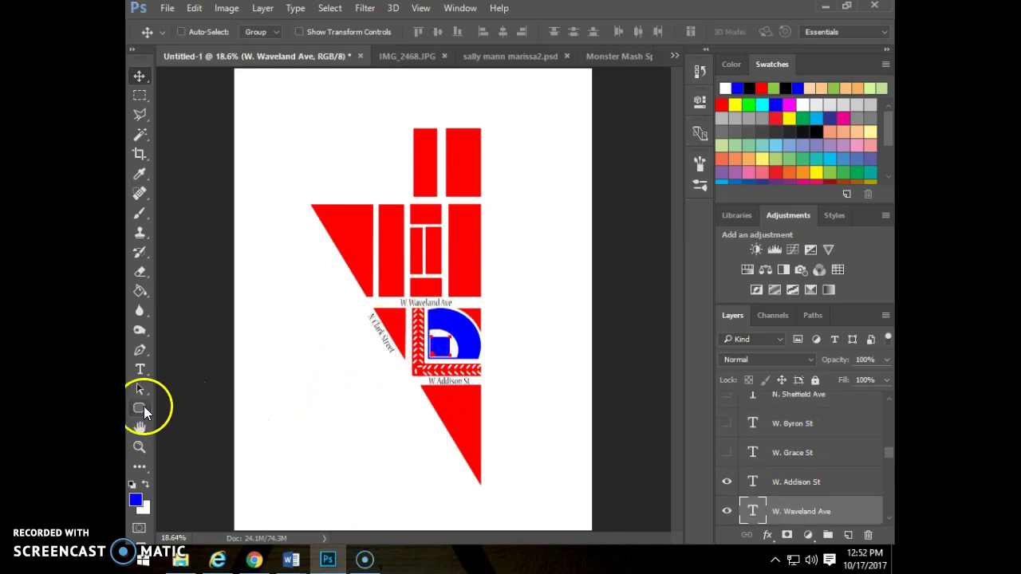
click(141, 409)
right_click(141, 409)
click(190, 469)
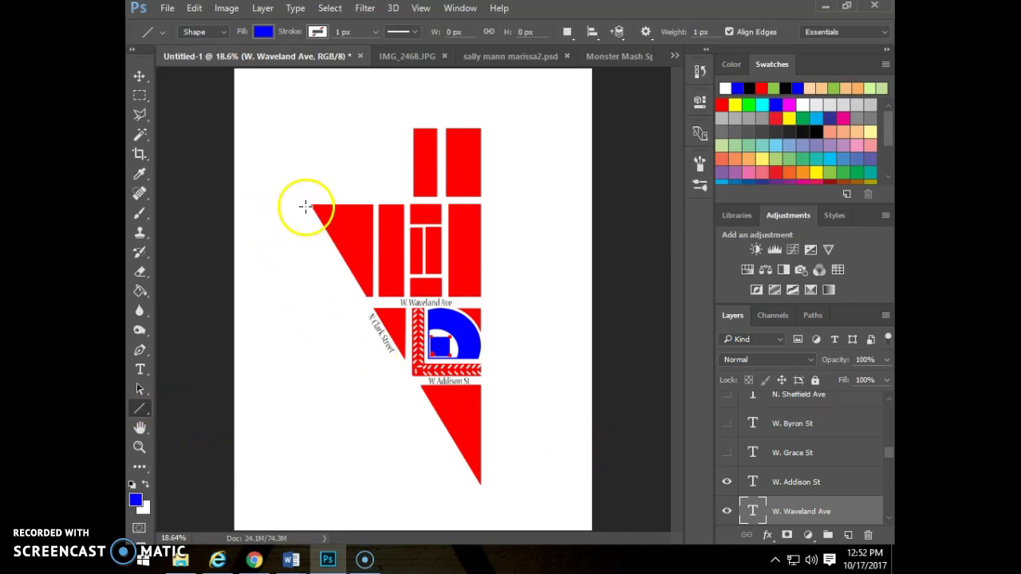
drag(306, 207, 367, 310)
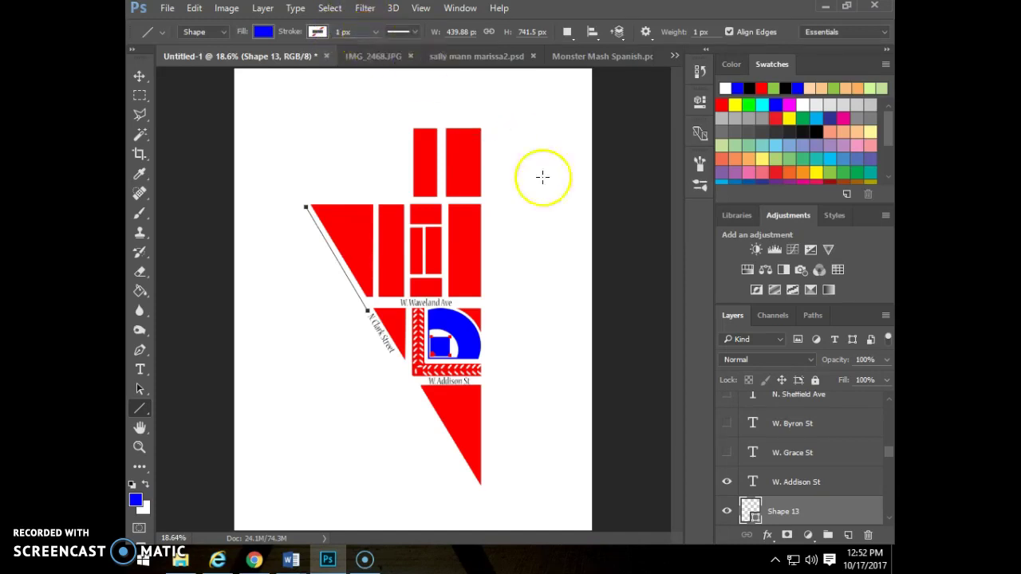
key(Delete)
- Show the text layers W. Grace St, W. Byron St, N. Sheffield Ave, N. Kenmore Ave, N. Clifton St and N. Seminary St
scroll(802, 453, up, 2)
scroll(808, 446, down, 2)
mouse_move(720, 457)
mouse_down()
mouse_move(726, 399)
mouse_move(729, 454)
mouse_up()
scroll(730, 439, up, 2)
scroll(730, 453, up, 1)
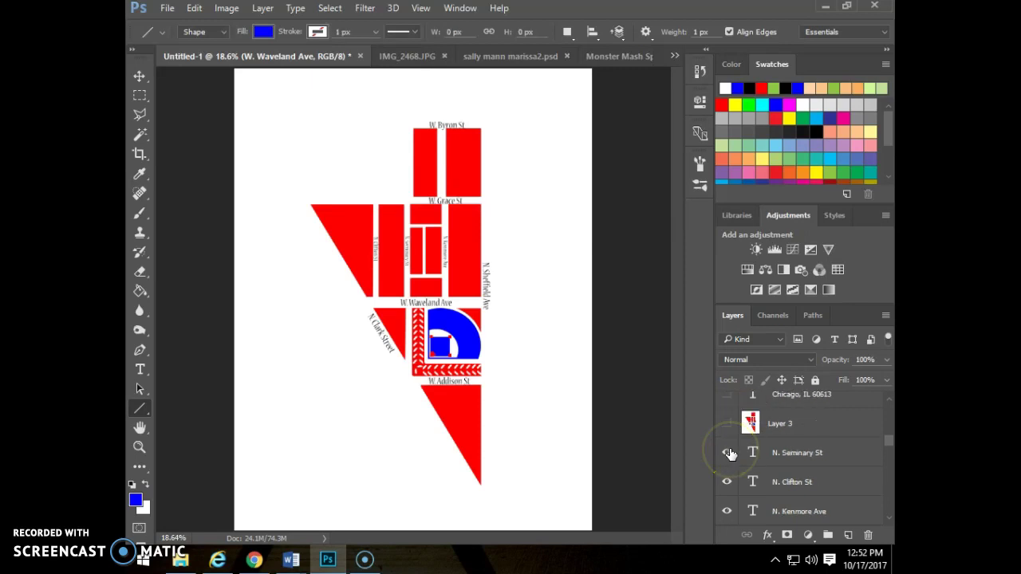
- Show Layer 3, the enlarged map with street names, and the Chicago title text layer above it
click(726, 423)
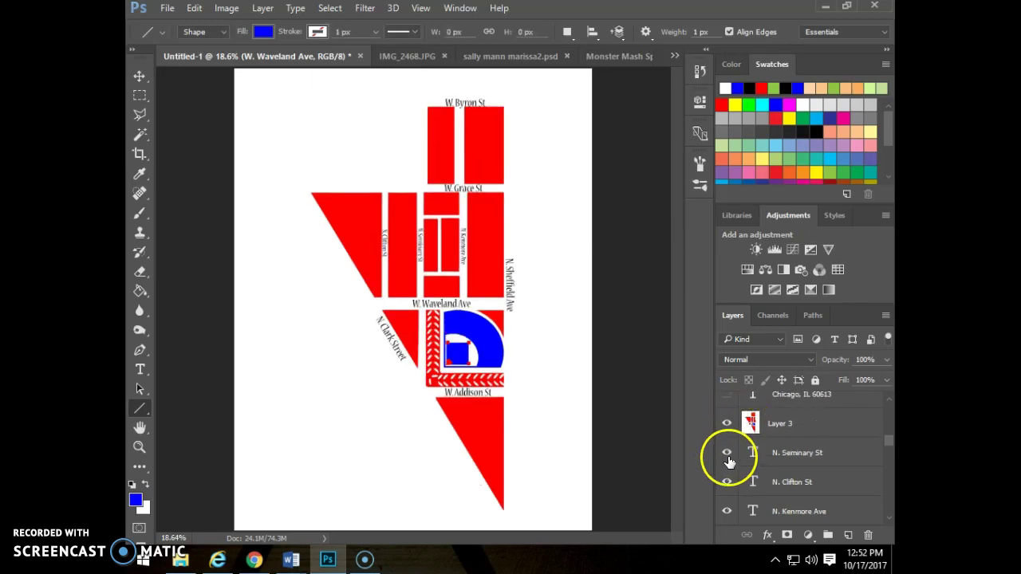
scroll(746, 454, up, 1)
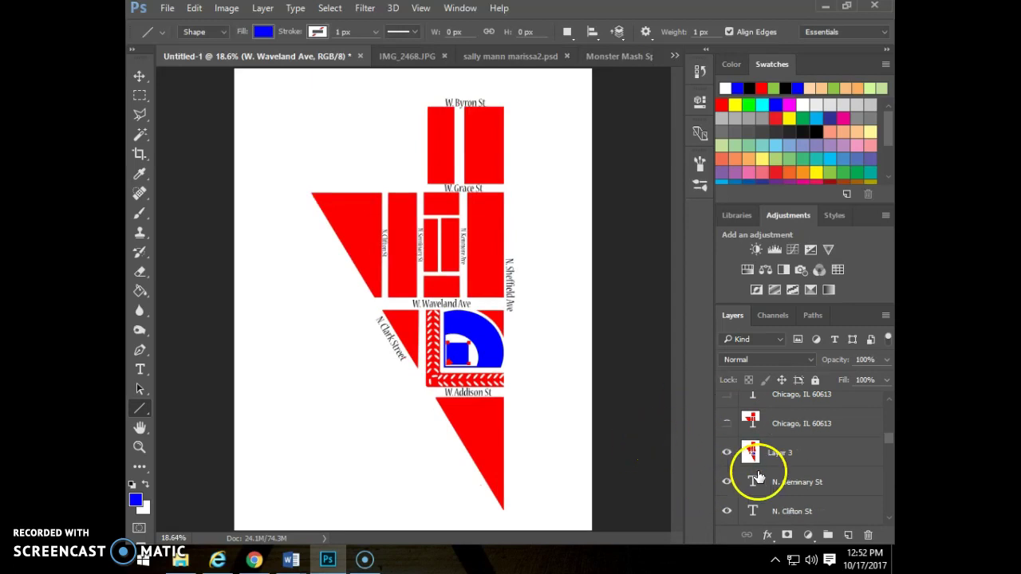
click(726, 425)
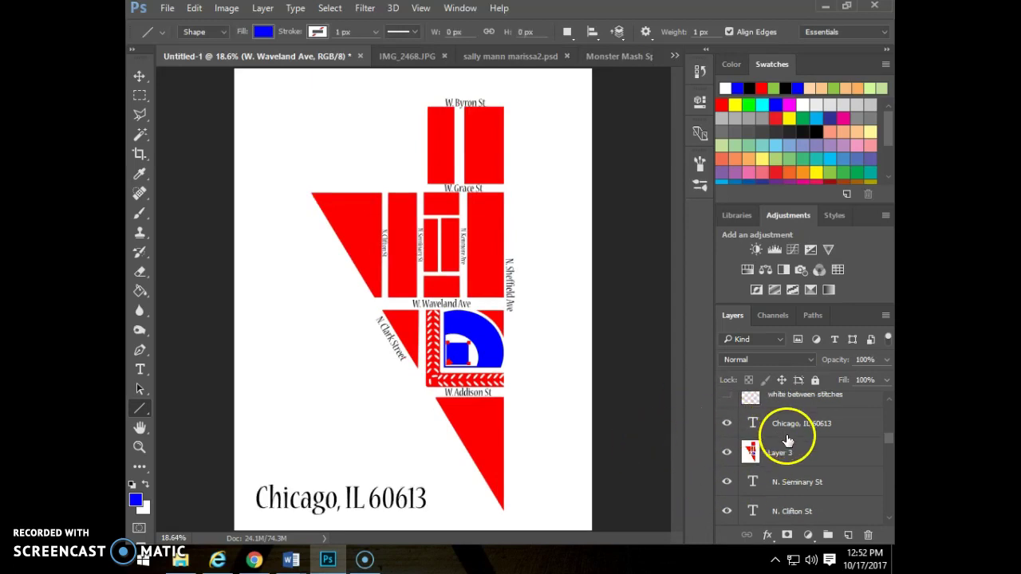
- Show the white between stitches layer and all the street-line layers above it, from Shape 1 up to Shape 12
scroll(793, 455, up, 1)
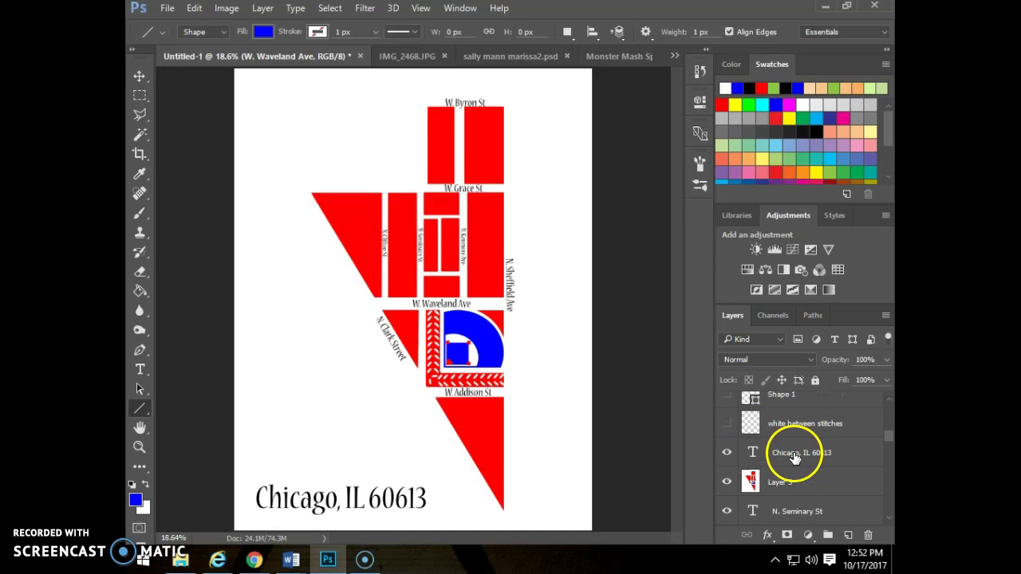
click(726, 423)
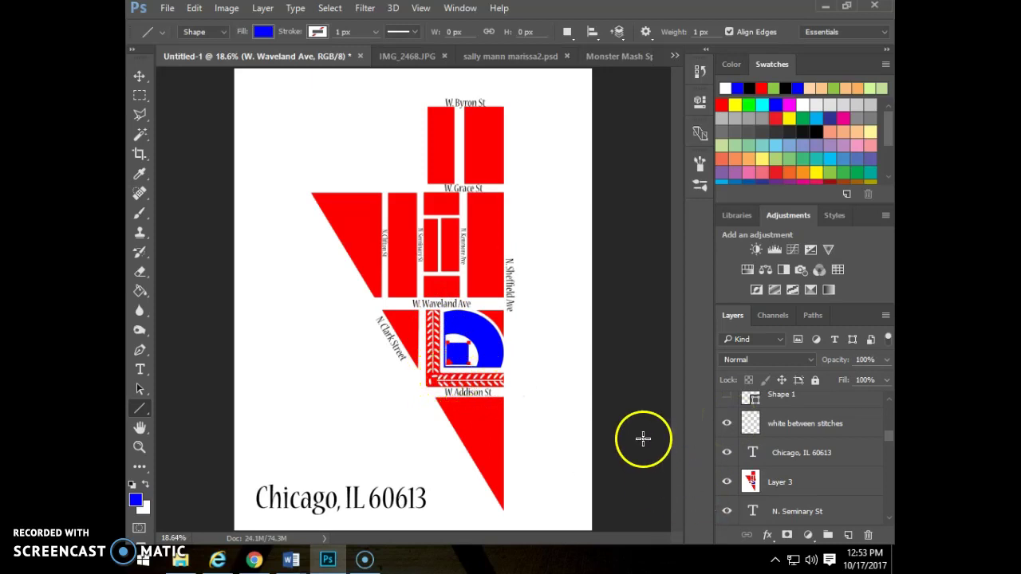
scroll(726, 469, up, 1)
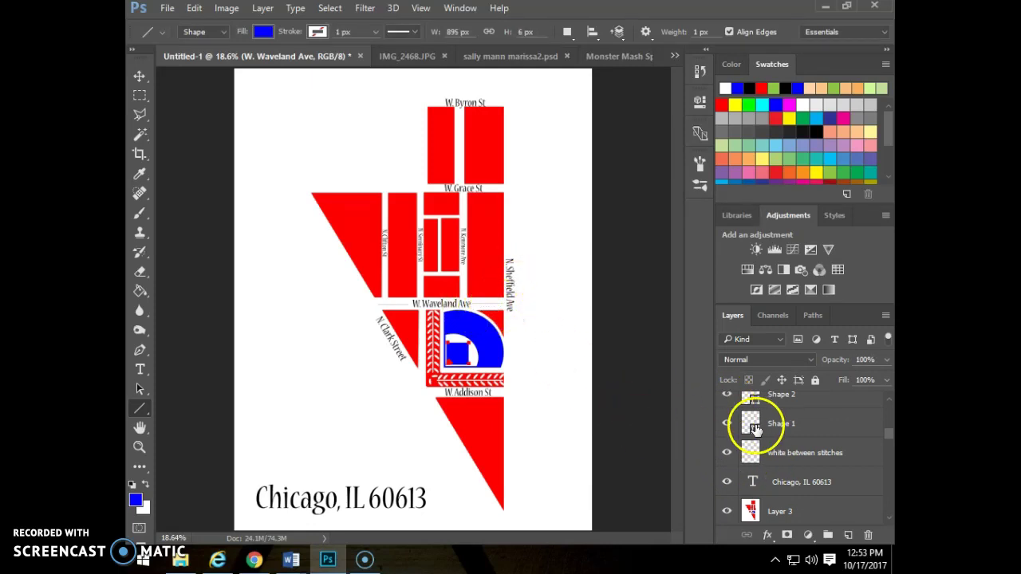
scroll(754, 431, up, 2)
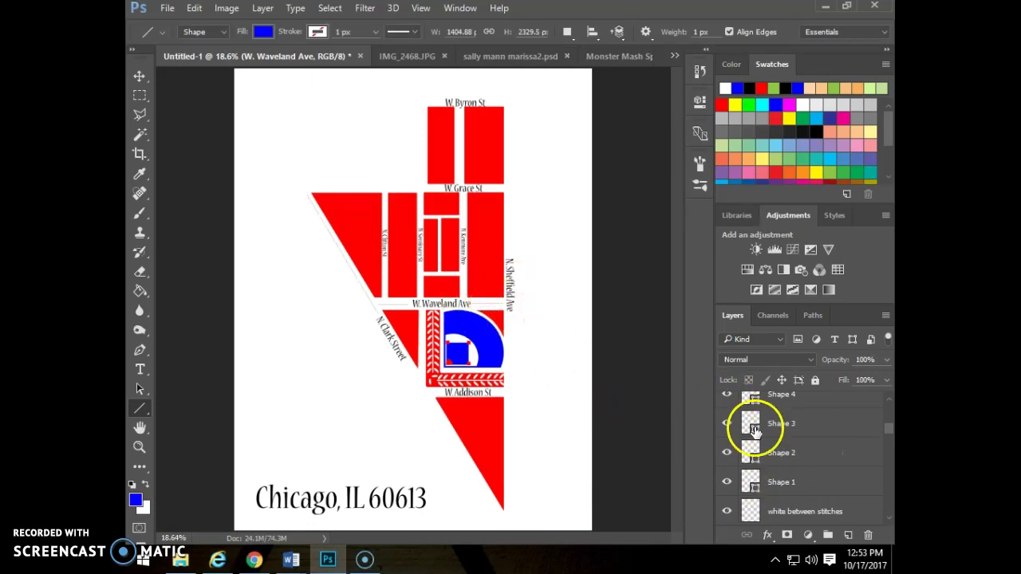
scroll(730, 424, up, 2)
scroll(727, 404, up, 4)
mouse_move(726, 464)
mouse_down()
mouse_move(721, 406)
mouse_move(723, 419)
mouse_up()
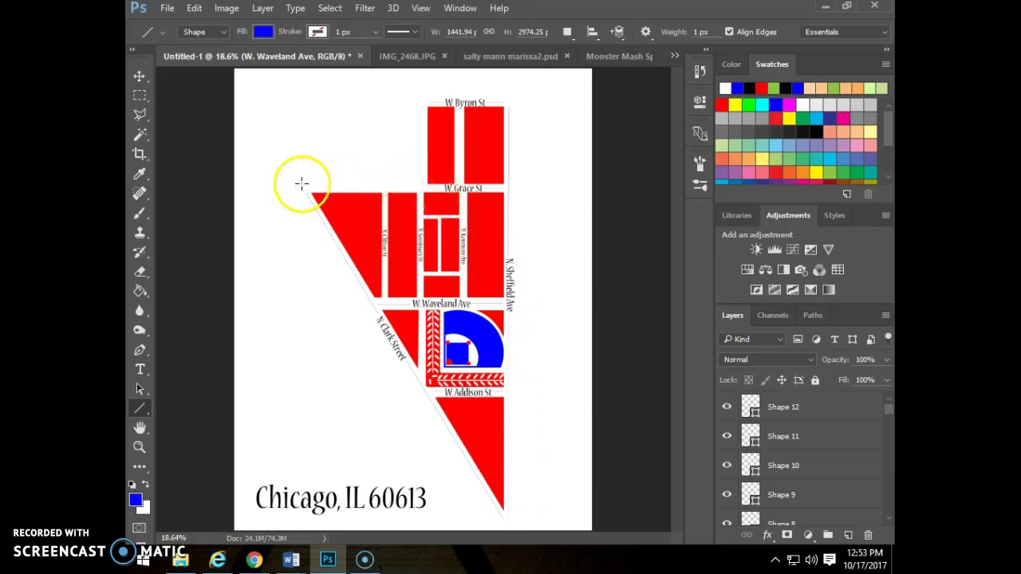
- Stretch the grace left line horizontally to about 894% width so it reaches past the large red triangle's upper-left corner
scroll(806, 488, down, 1)
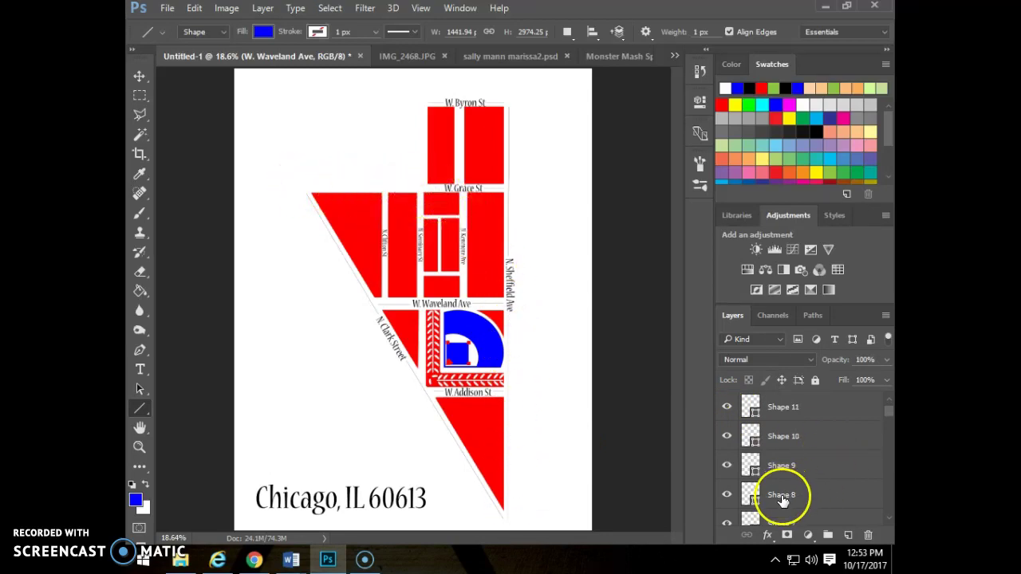
scroll(782, 495, up, 1)
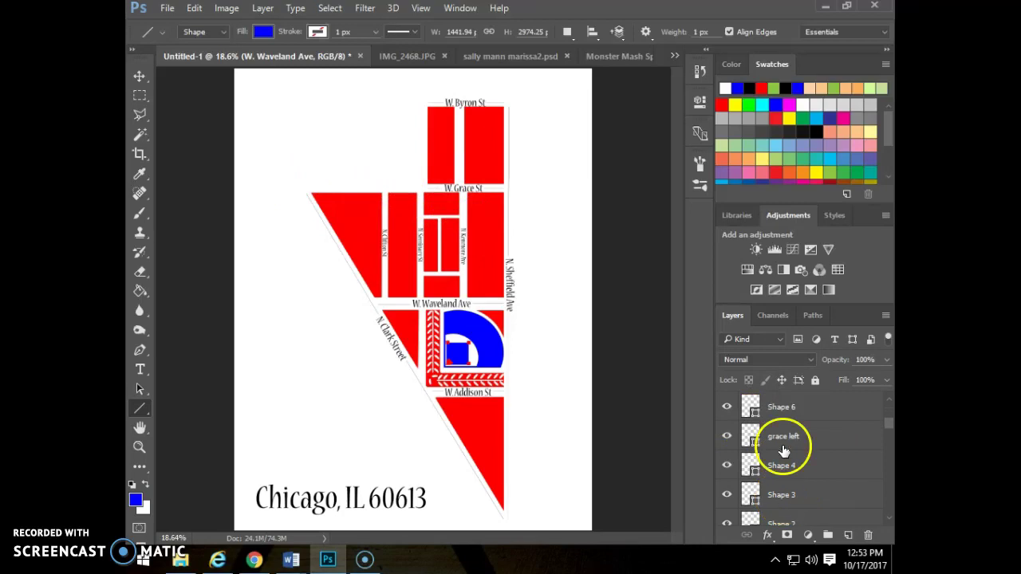
click(786, 435)
click(754, 431)
key(ctrl+t)
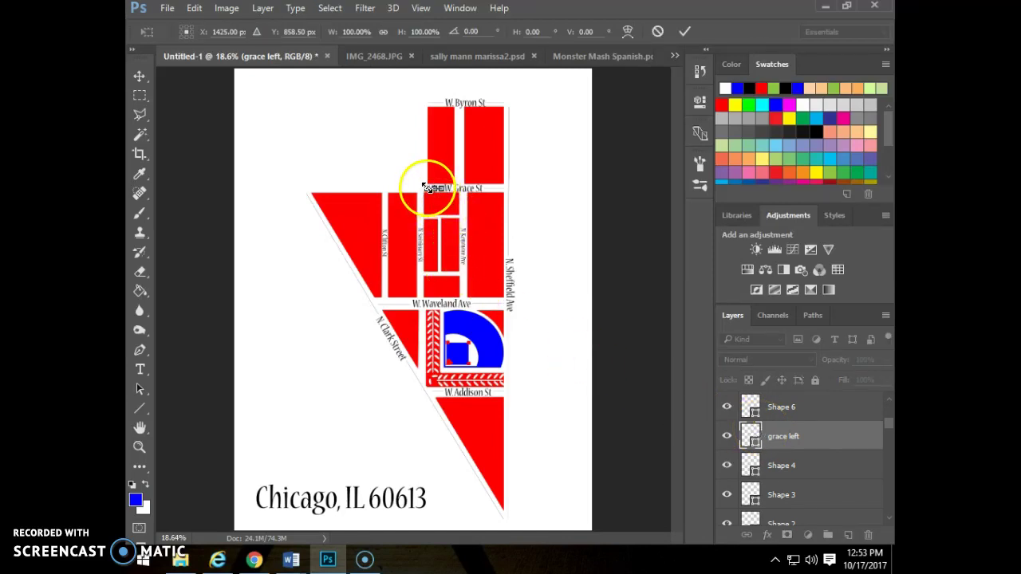
key(ctrl+plus)
key(ctrl+plus)
key(ctrl+plus)
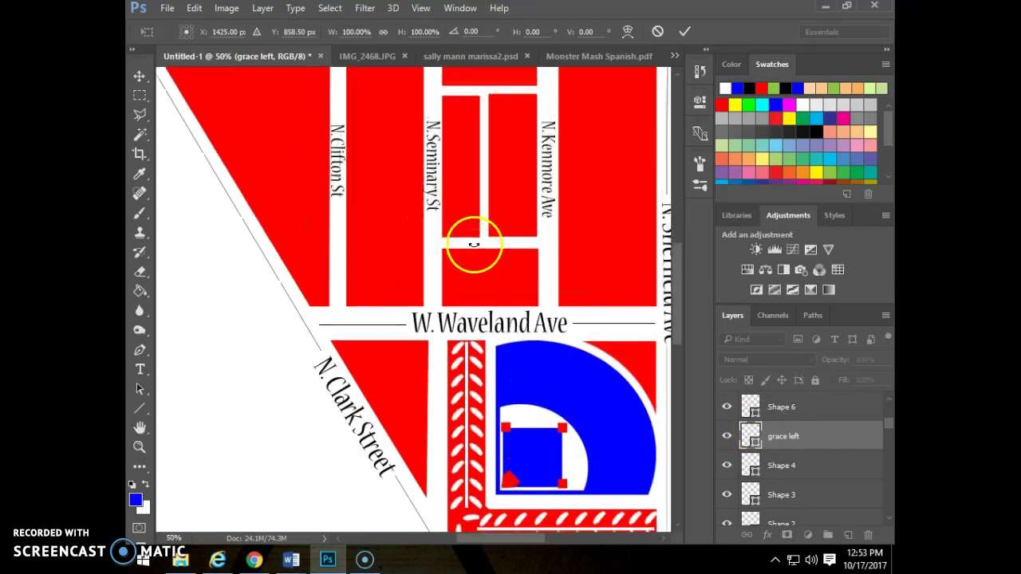
scroll(474, 247, up, 5)
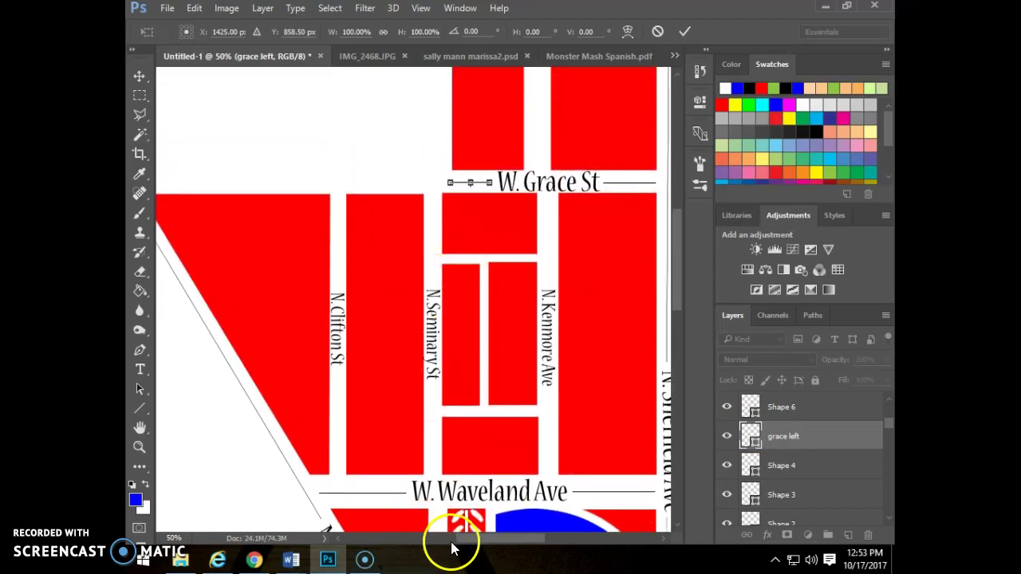
scroll(449, 539, left, 3)
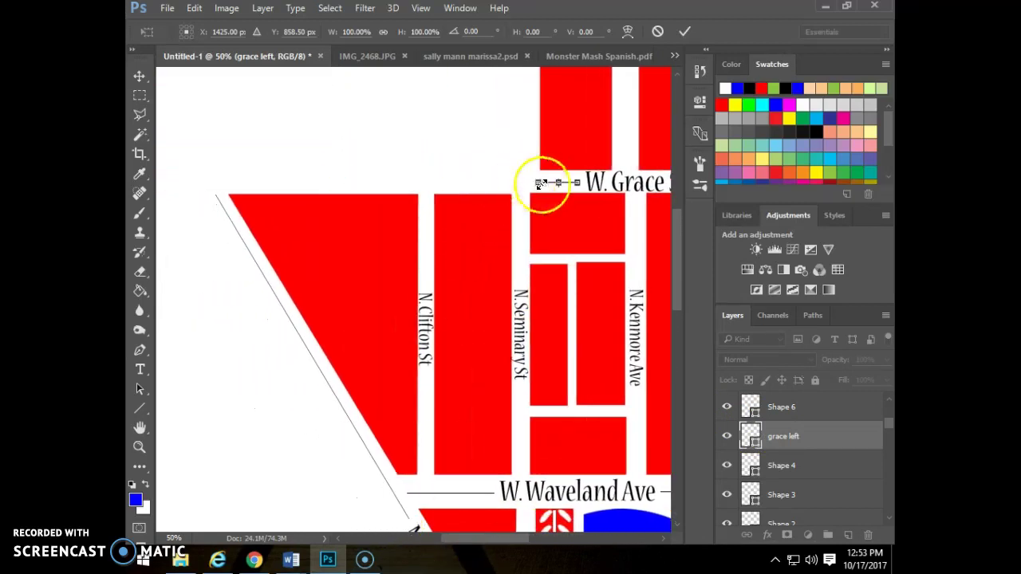
drag(541, 183, 215, 183)
click(224, 185)
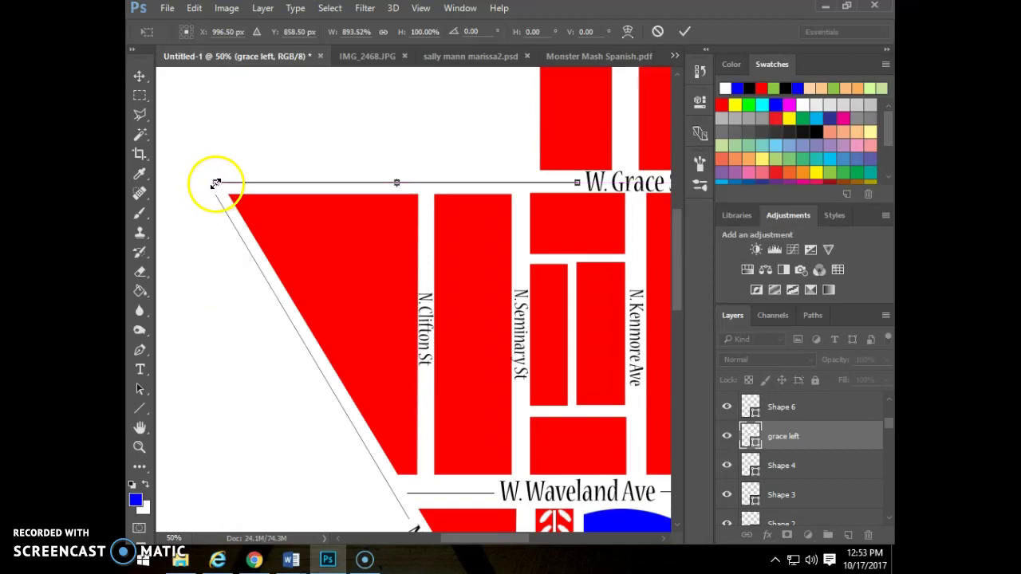
double_click(335, 283)
click(491, 219)
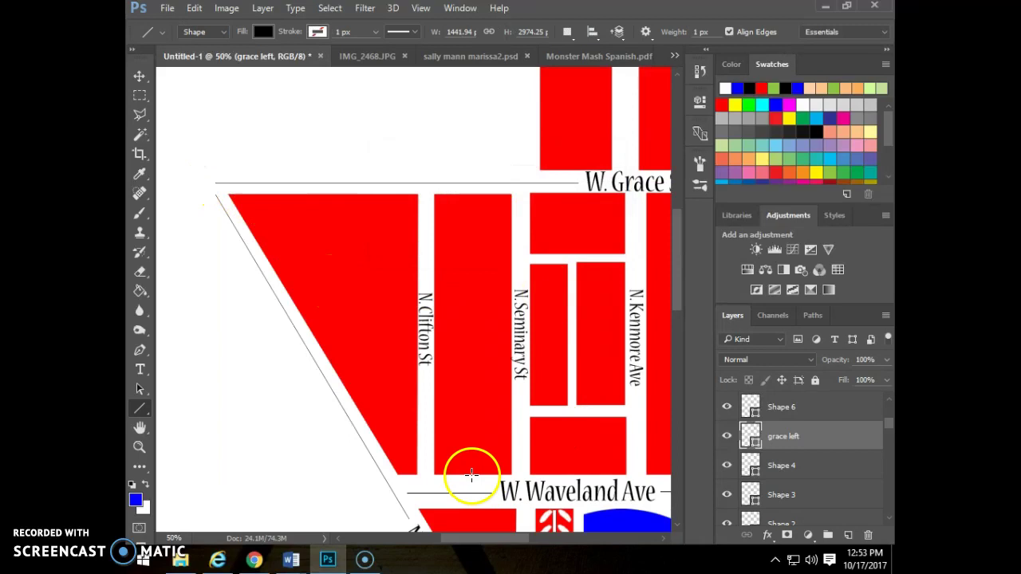
- Examine the W. Grace St and W. Byron St lines, the whole artwork, and the layers from Shape 4 down to the Chicago title text
scroll(638, 228, up, 3)
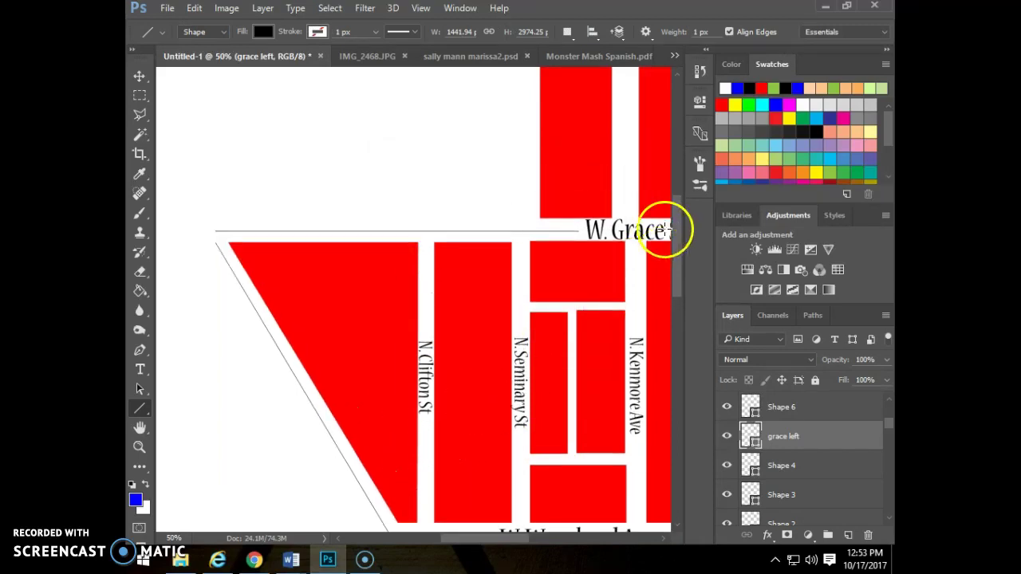
scroll(665, 228, up, 2)
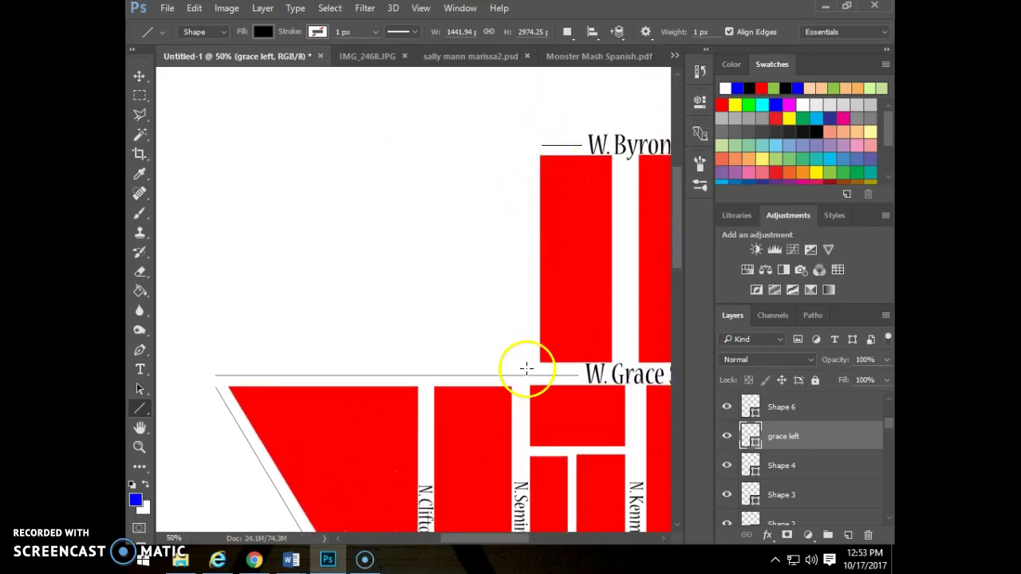
key(ctrl+0)
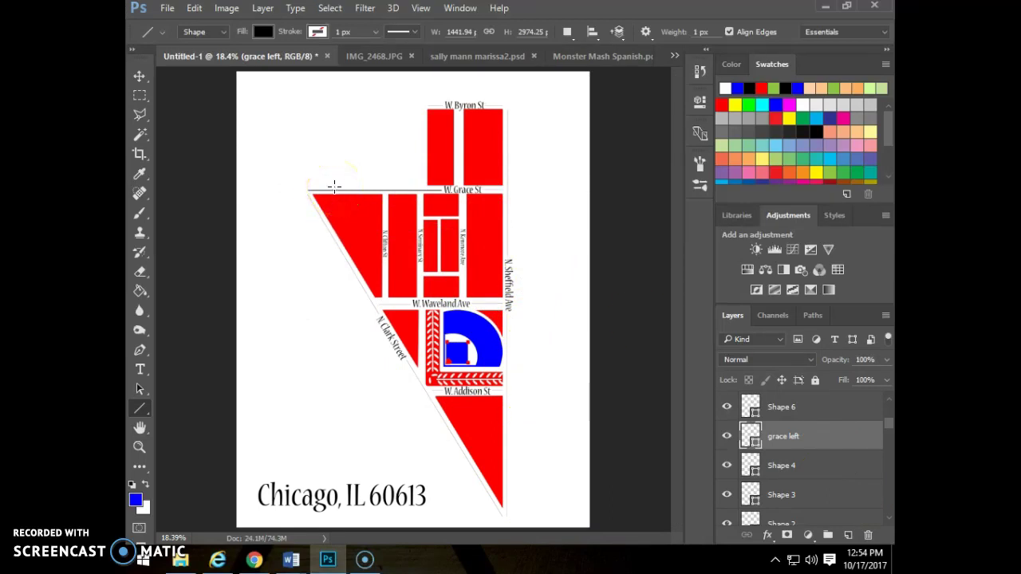
click(780, 469)
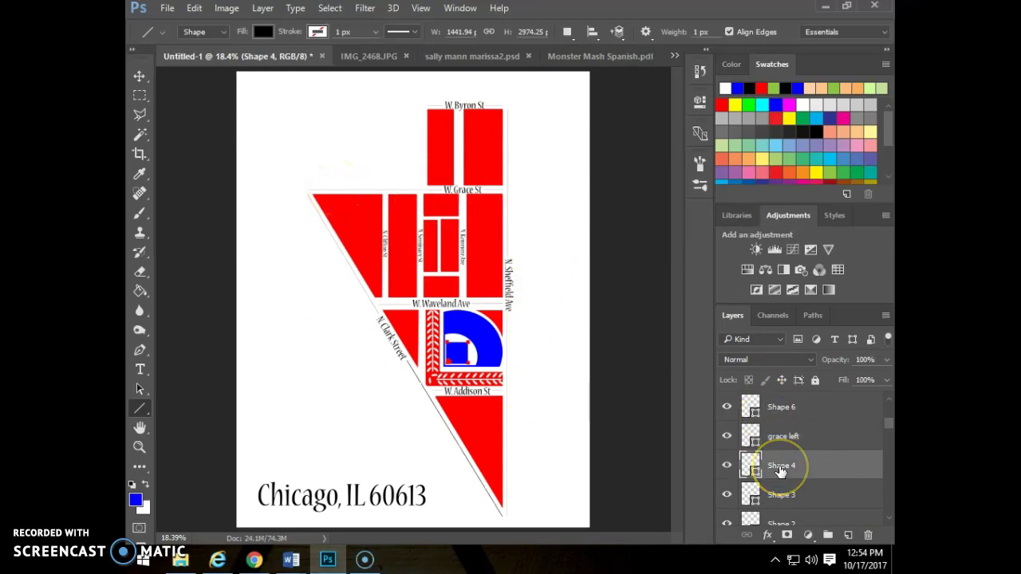
click(809, 493)
scroll(808, 496, down, 3)
click(780, 410)
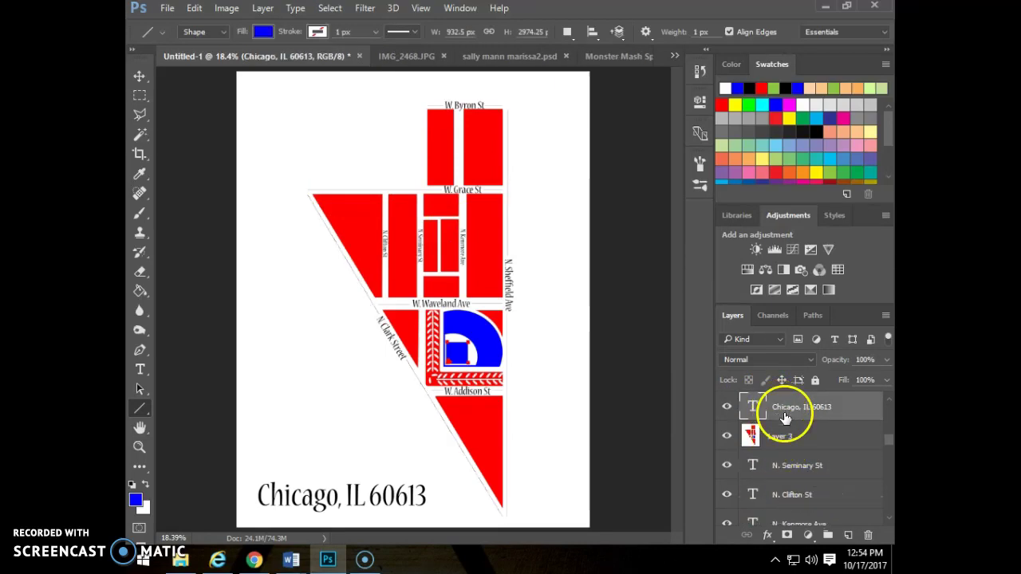
scroll(781, 415, up, 3)
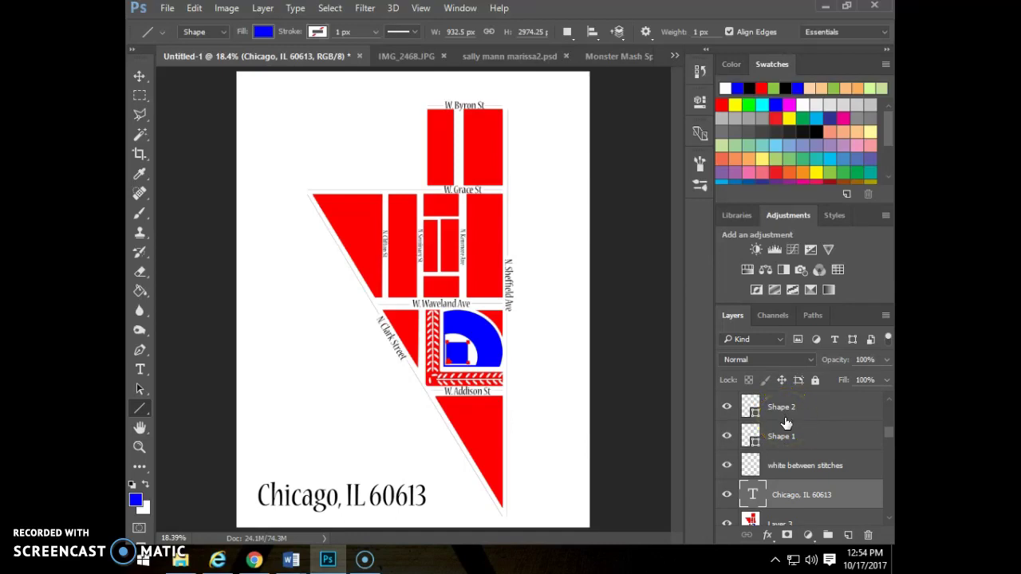